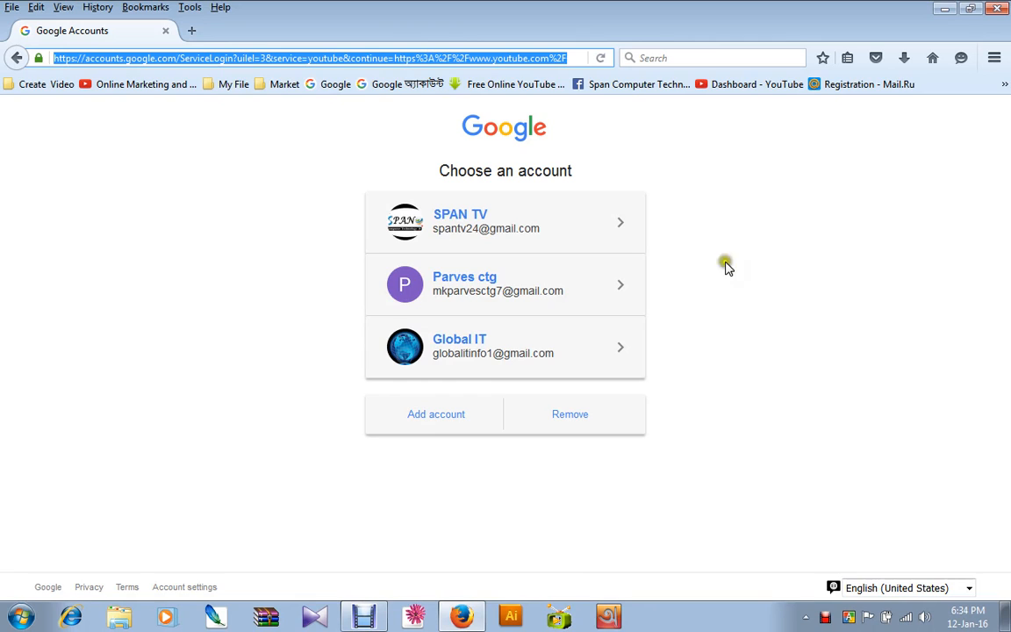
{"action": "left_click", "coordinate": [279, 145]}
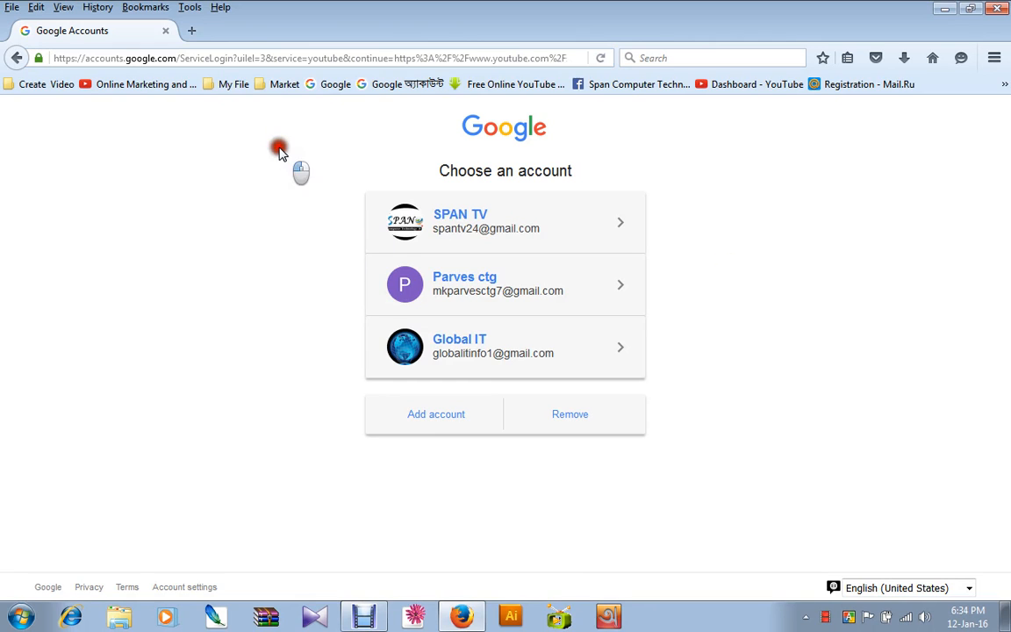
{"action": "left_click", "coordinate": [141, 56]}
{"action": "left_click", "coordinate": [302, 59]}
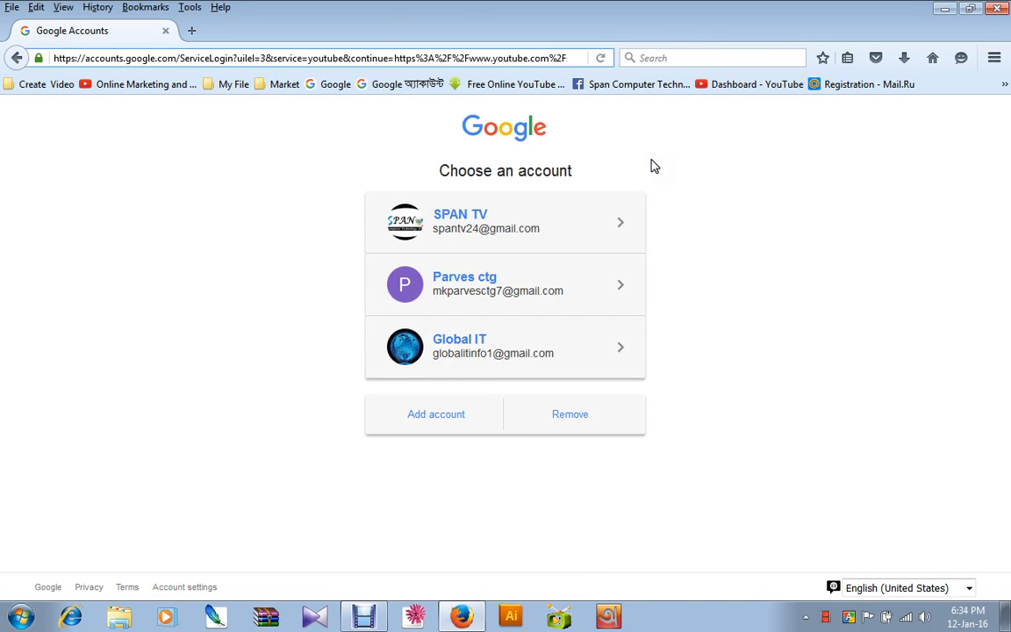
Add another Google account for YouTube sign-in and submit the account's e-mail username.
{"action": "left_click", "coordinate": [425, 416]}
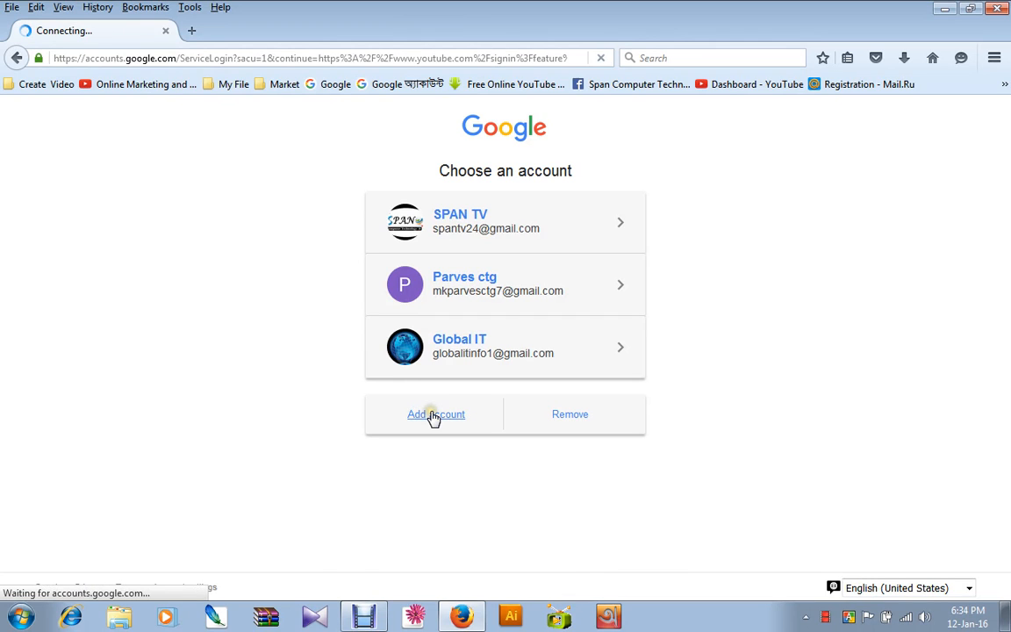
{"action": "left_click", "coordinate": [473, 389]}
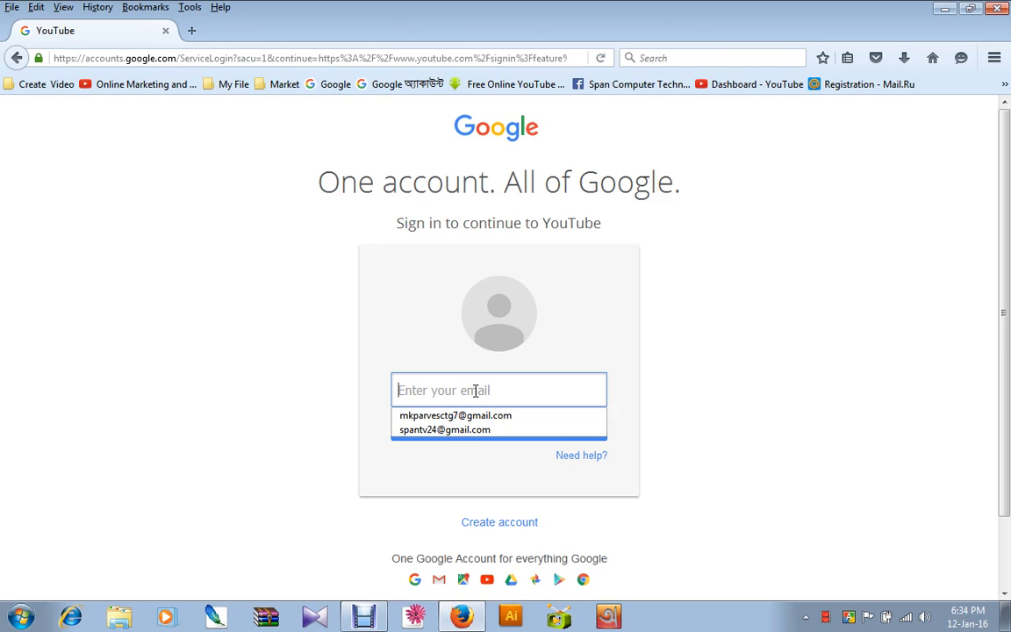
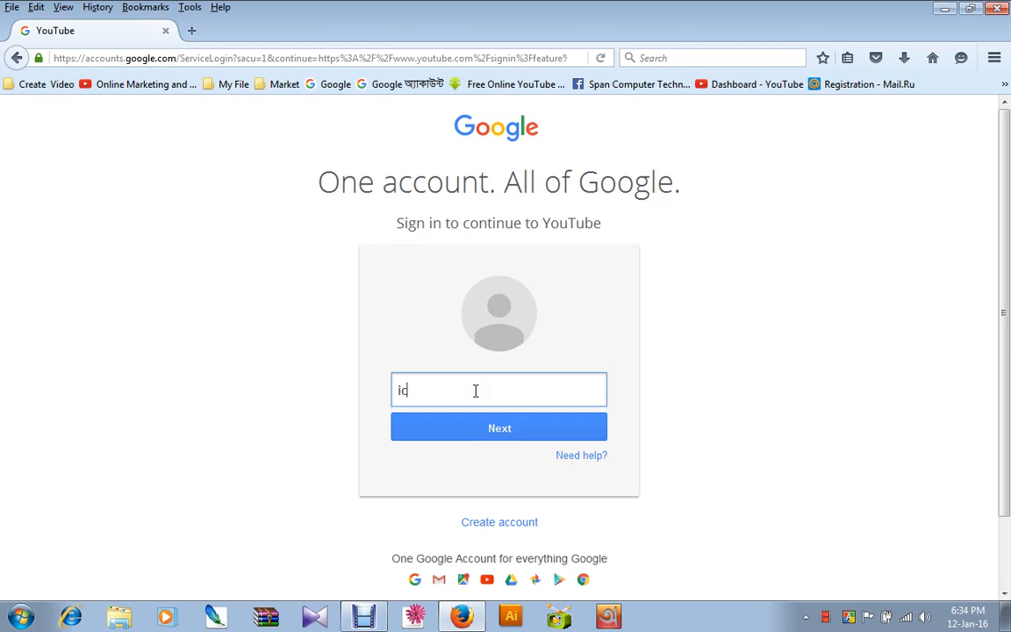
{"action": "left_click", "coordinate": [480, 427]}
{"action": "left_click", "coordinate": [490, 428]}
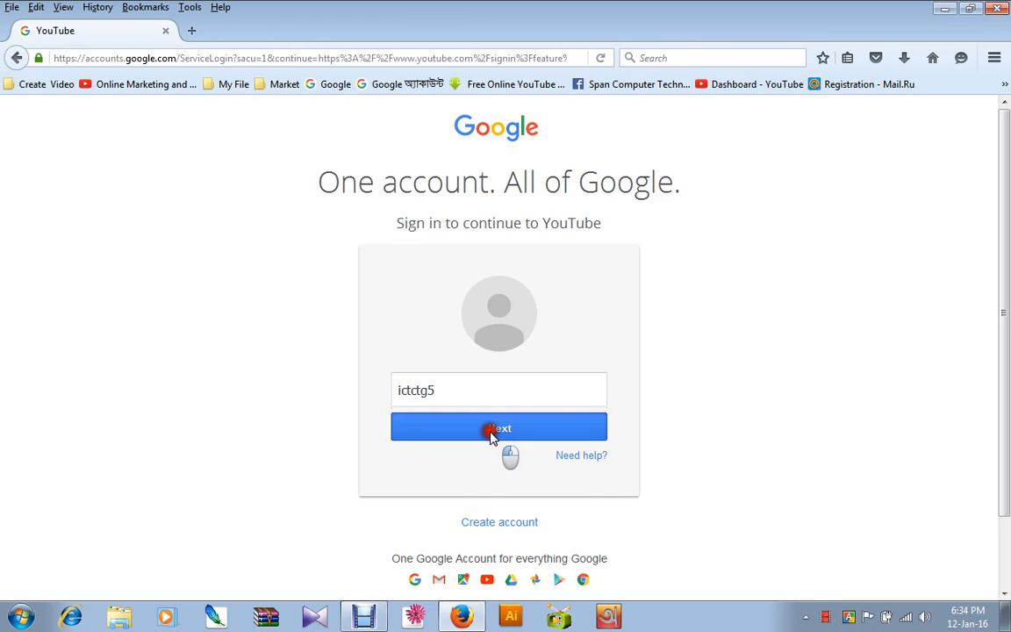
Enter the account password and sign in to YouTube.
{"action": "left_click", "coordinate": [493, 422]}
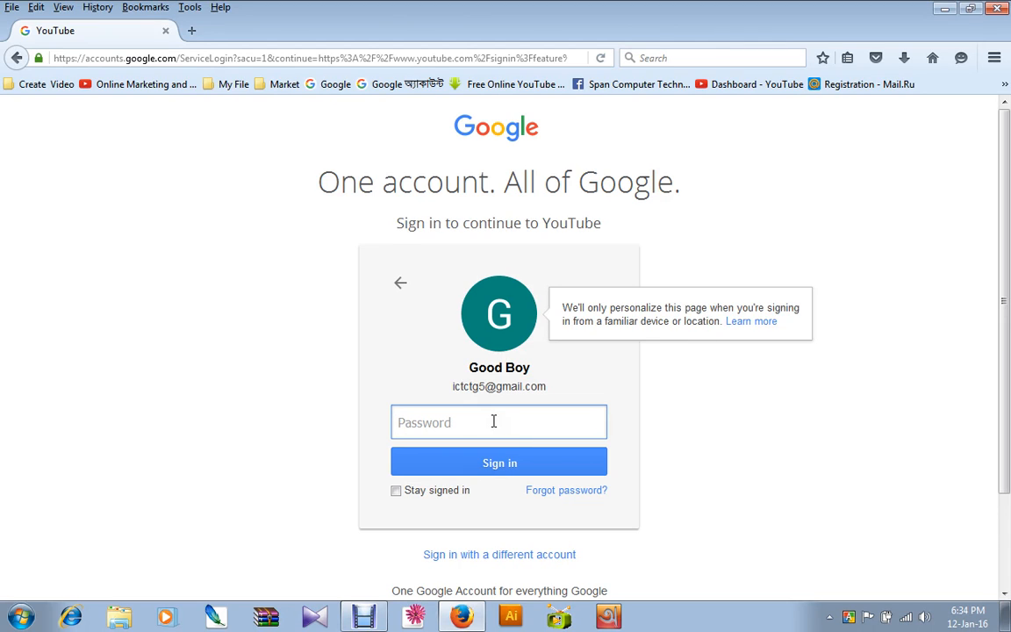
{"action": "type", "text": "•••••••••"}
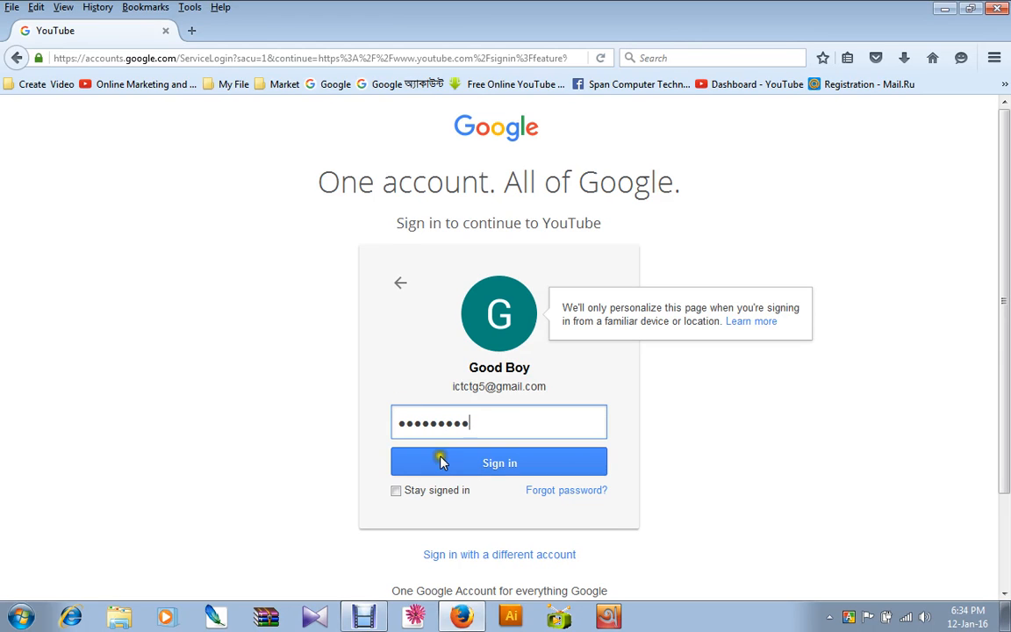
{"action": "left_click", "coordinate": [496, 462]}
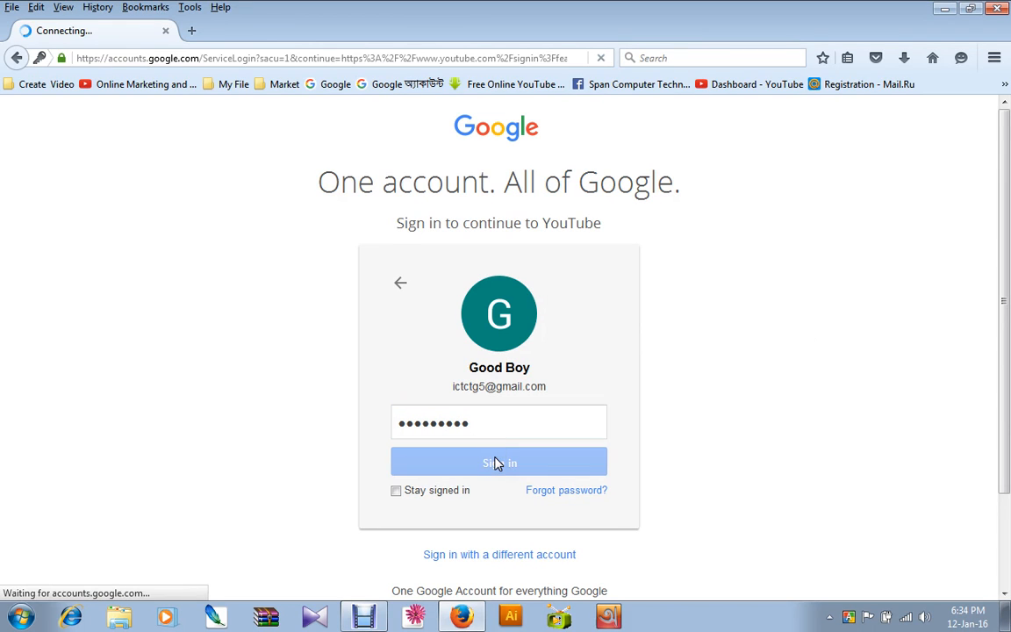
Open the Creator Studio dashboard of the signed-in account.
{"action": "left_click", "coordinate": [289, 191]}
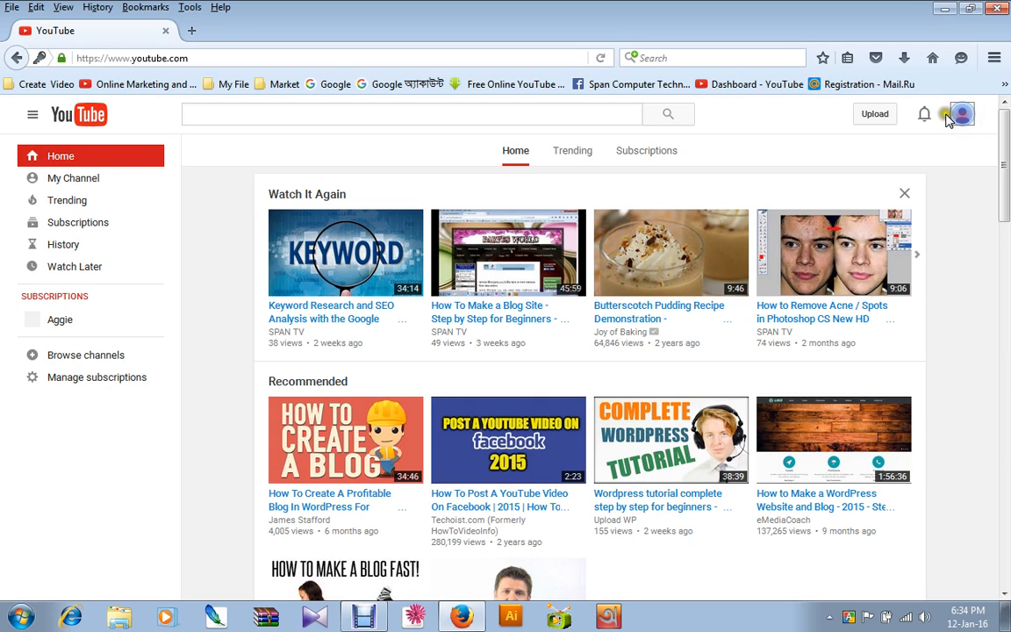
{"action": "left_click", "coordinate": [963, 117]}
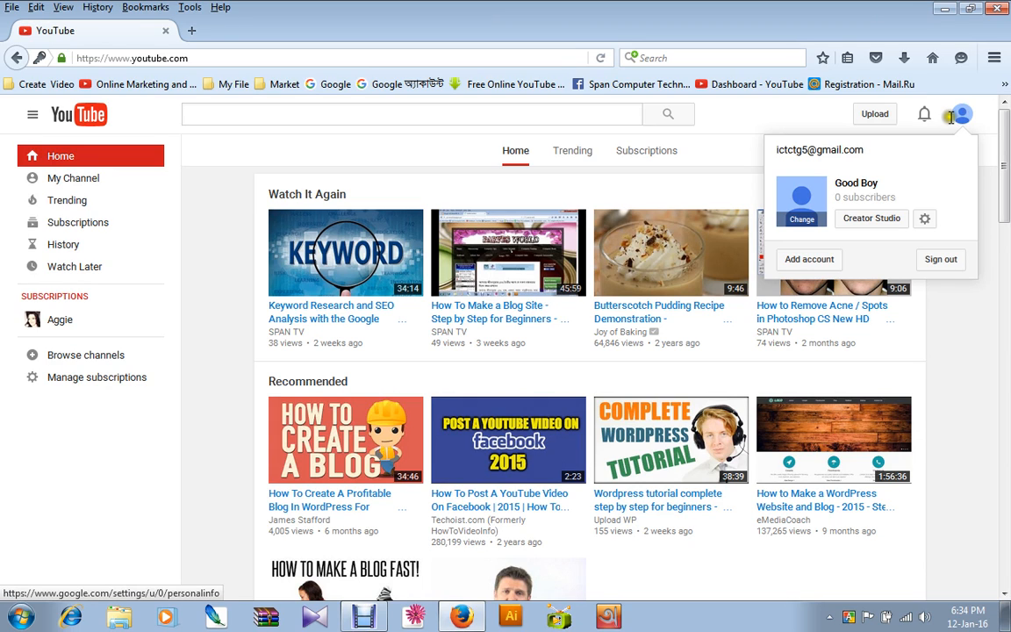
{"action": "left_click", "coordinate": [878, 224]}
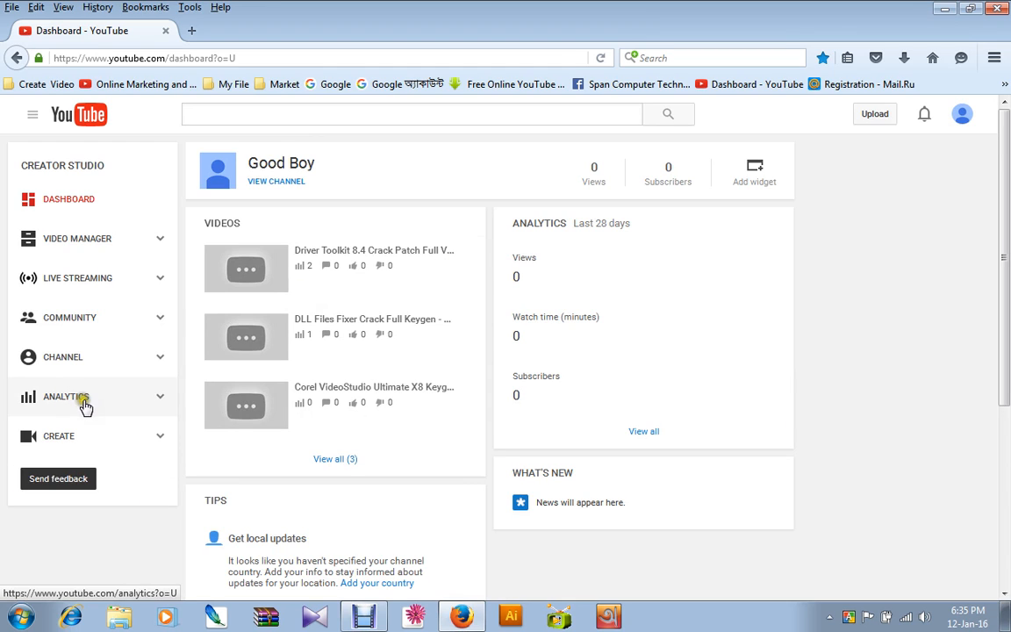
Open the YouTube account settings and start creating a new channel.
{"action": "left_click", "coordinate": [962, 115]}
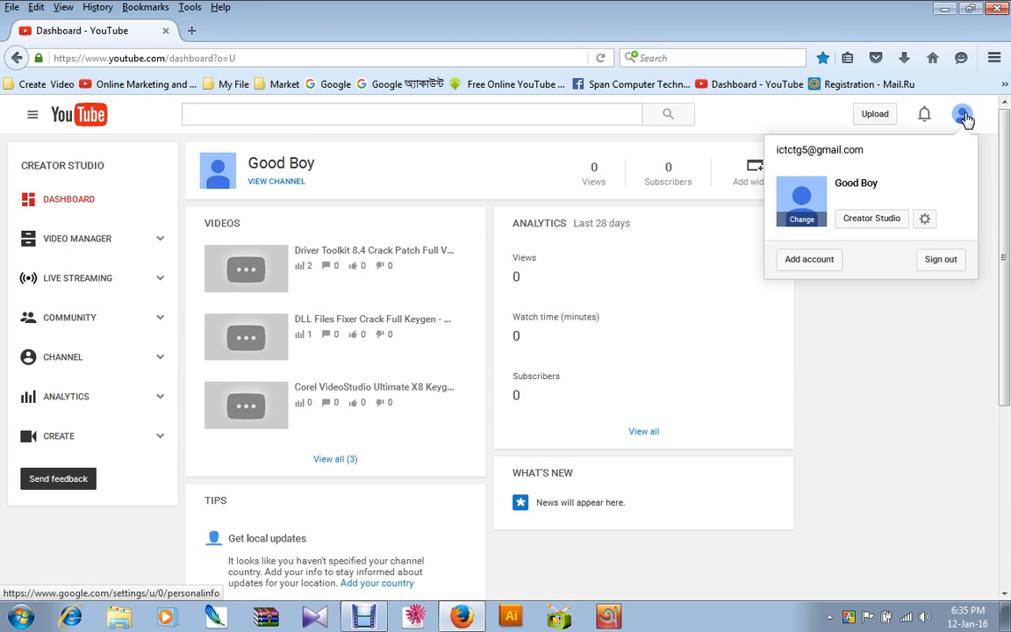
{"action": "left_click", "coordinate": [925, 219]}
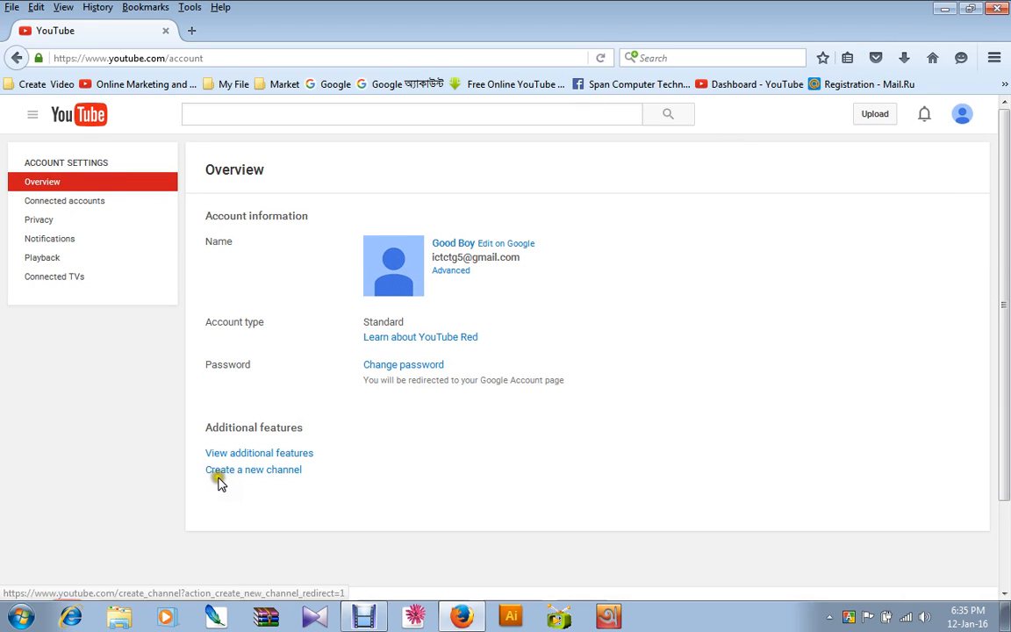
{"action": "left_click", "coordinate": [283, 472]}
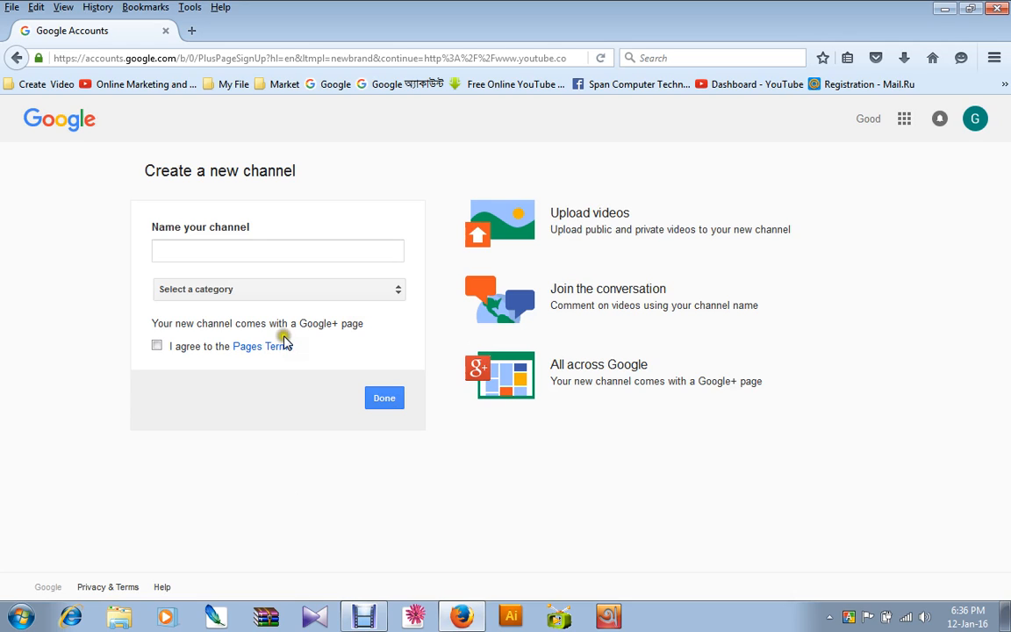
Name the new channel "Funy World".
{"action": "left_click", "coordinate": [250, 253]}
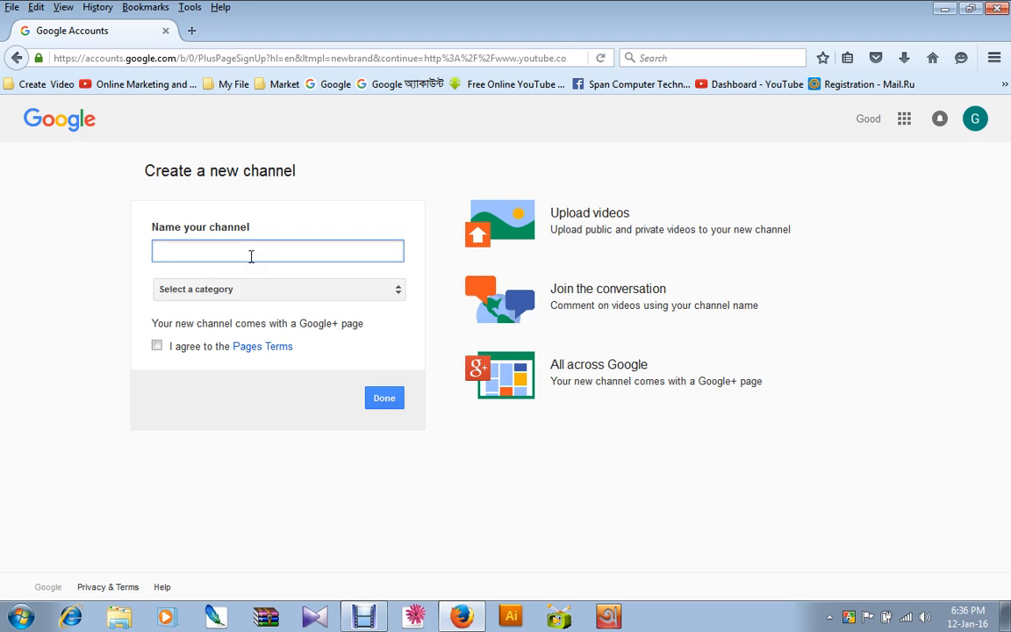
{"action": "left_click", "coordinate": [251, 254]}
{"action": "type", "text": "Fun"}
{"action": "type", "text": "World"}
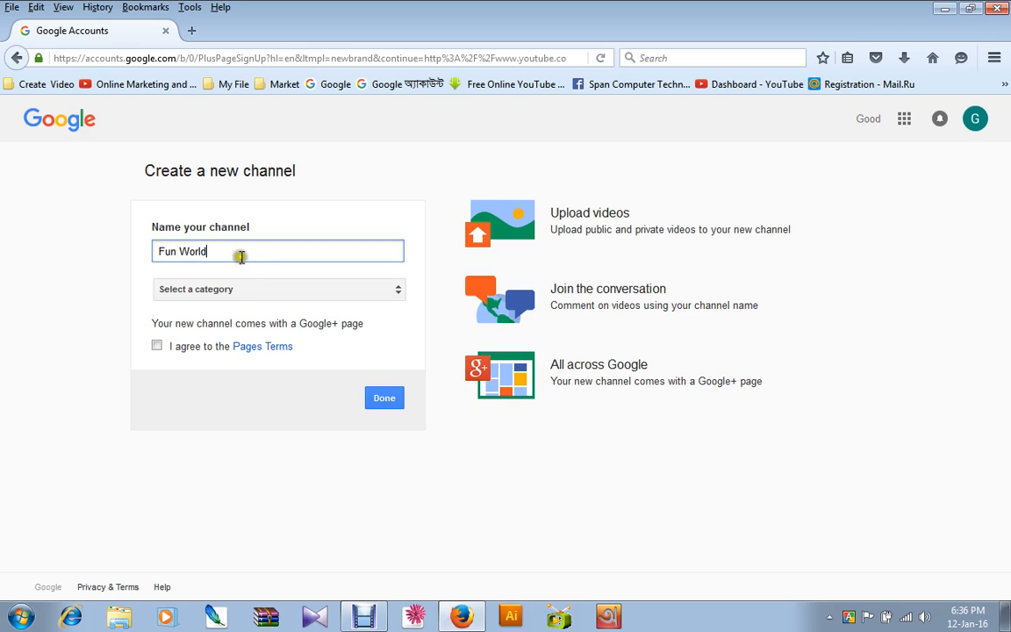
{"action": "left_click", "coordinate": [178, 254]}
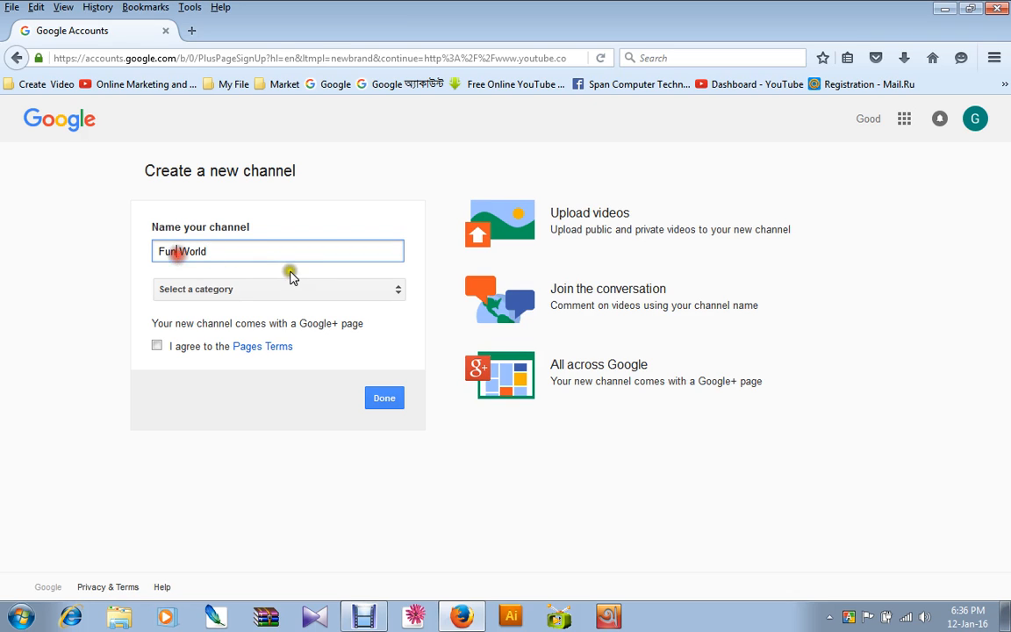
{"action": "type", "text": "y"}
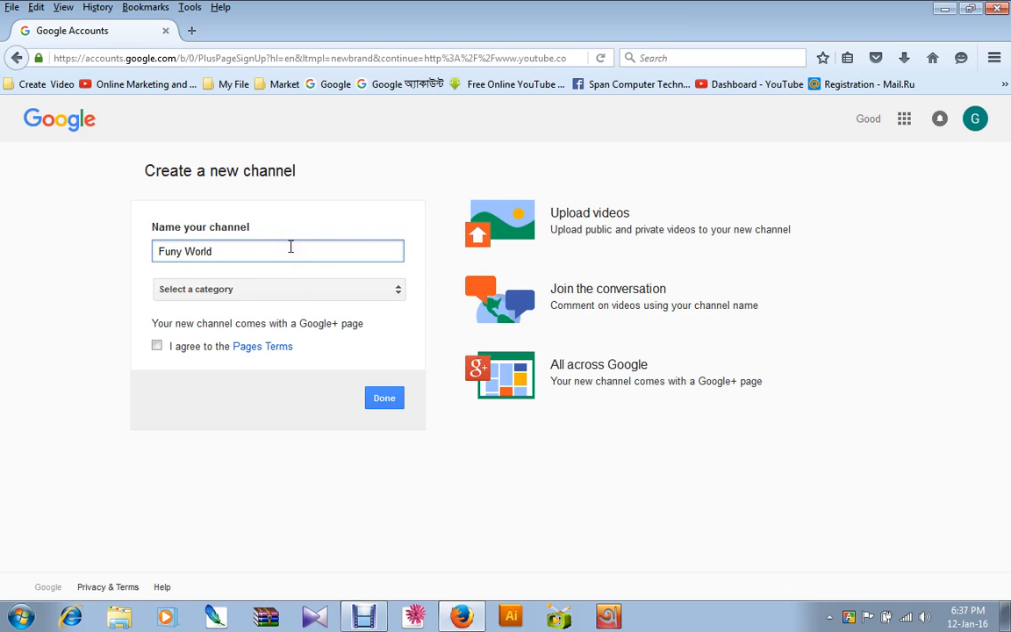
Create the channel in the Arts, Entertainment or Sports category, agreeing to the Pages Terms.
{"action": "left_click", "coordinate": [233, 290]}
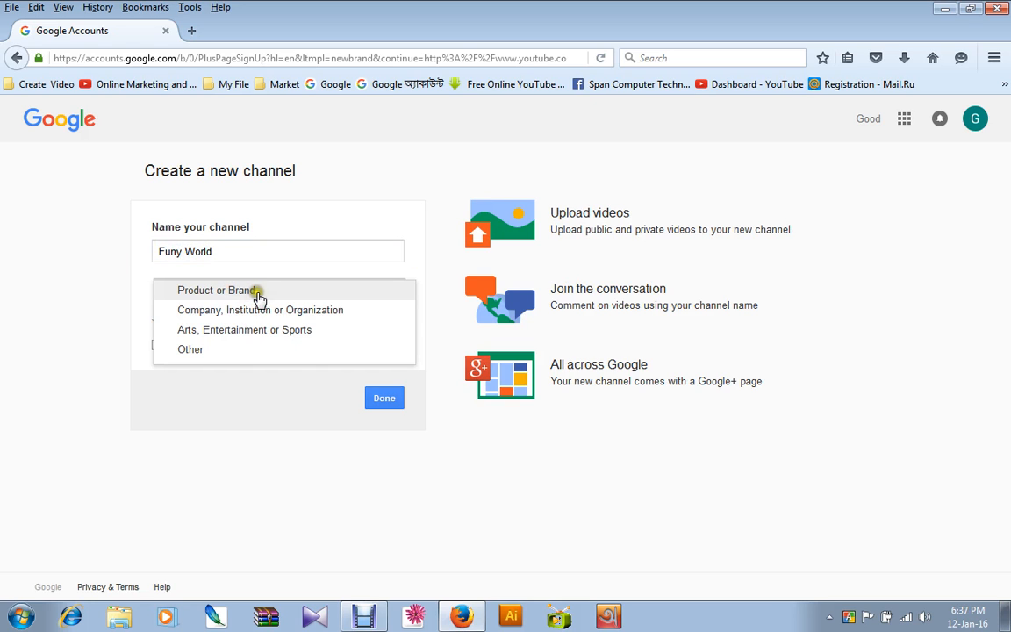
{"action": "left_click", "coordinate": [234, 253]}
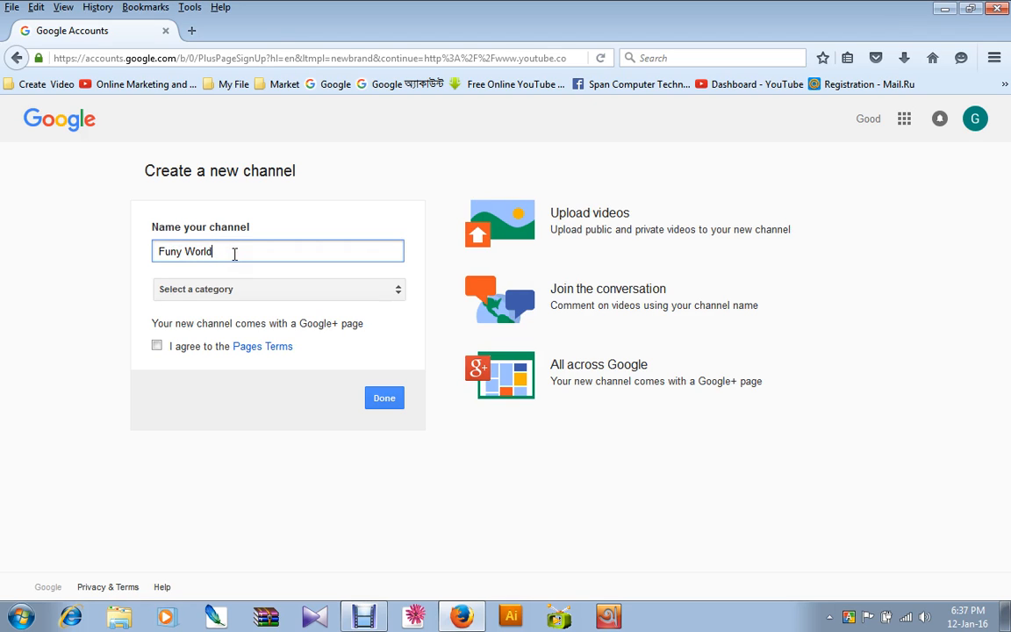
{"action": "left_click", "coordinate": [231, 289]}
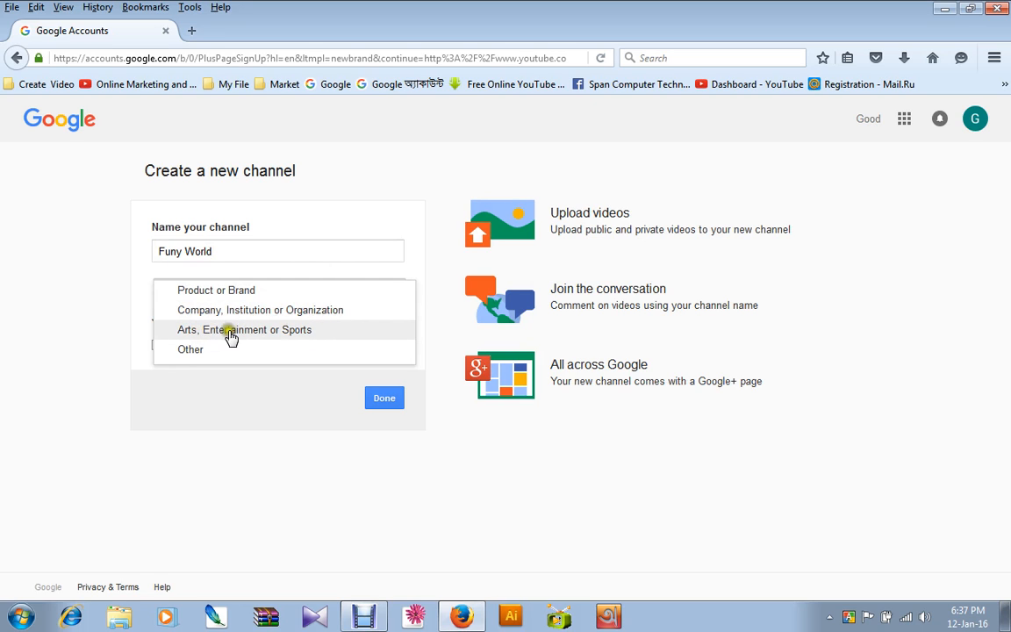
{"action": "left_click", "coordinate": [290, 337]}
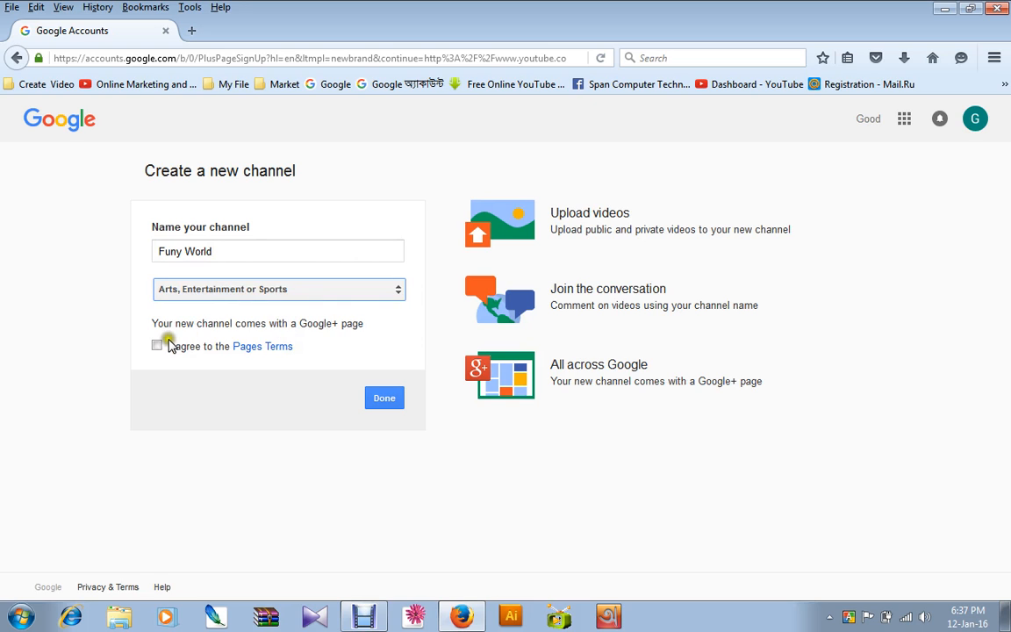
{"action": "left_click", "coordinate": [156, 345]}
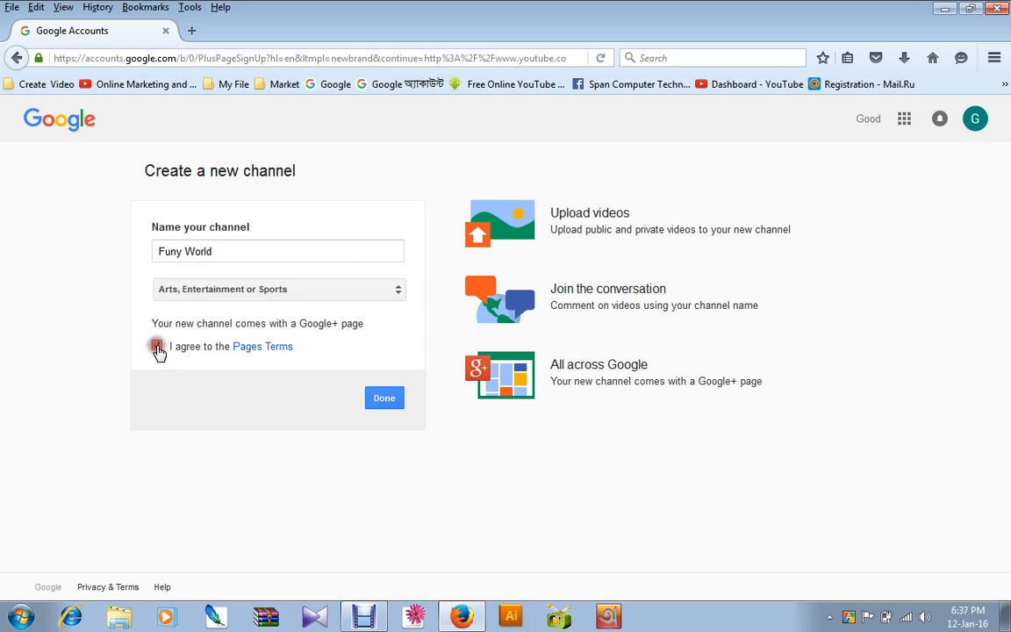
{"action": "left_click", "coordinate": [389, 402]}
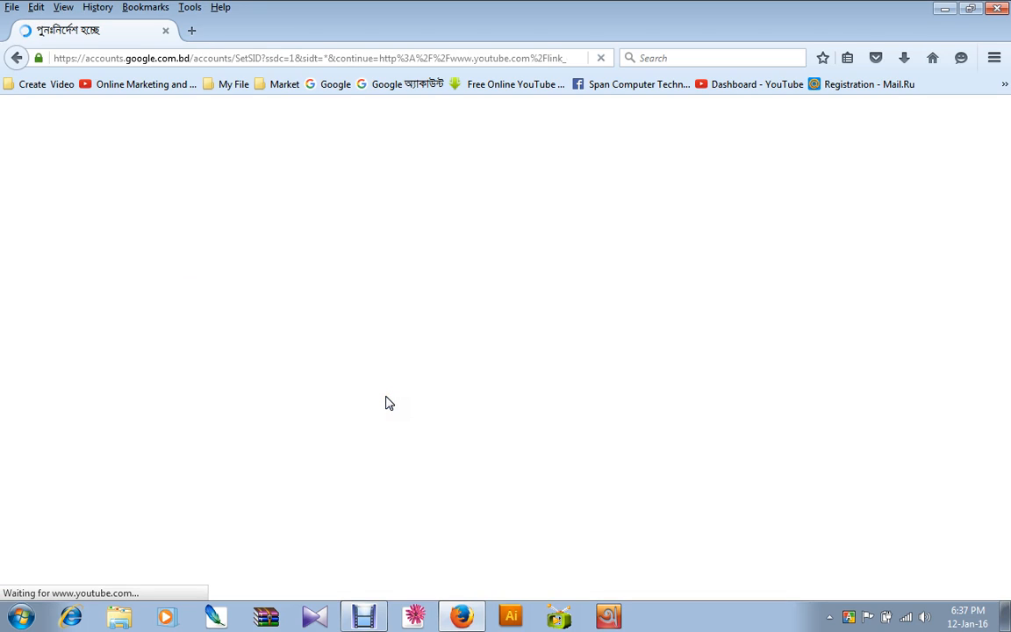
{"action": "left_click", "coordinate": [376, 401]}
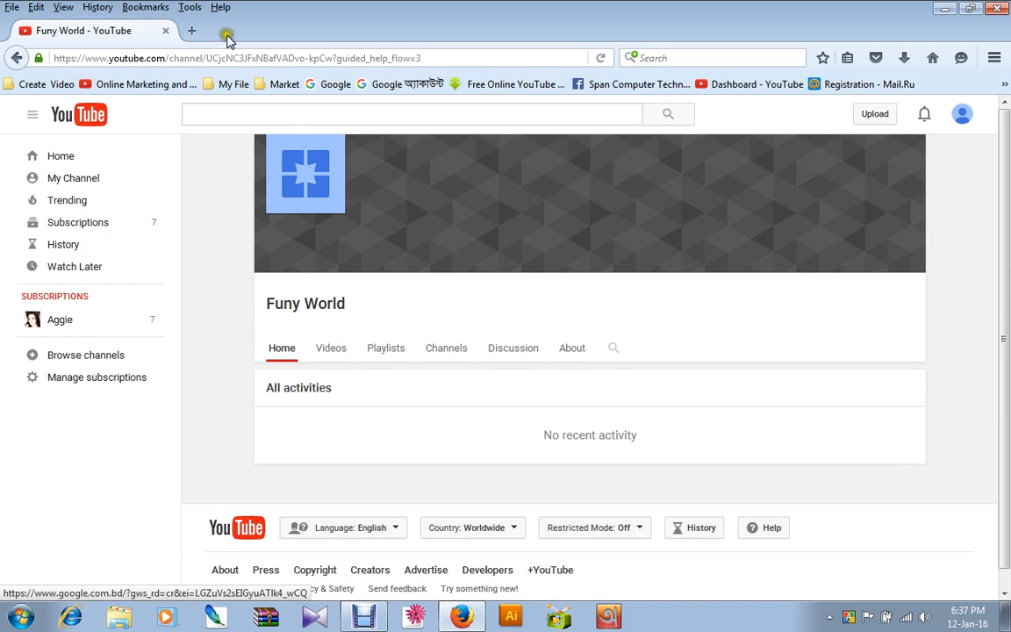
Open the Google search page in a new browser tab.
{"action": "left_click", "coordinate": [187, 31]}
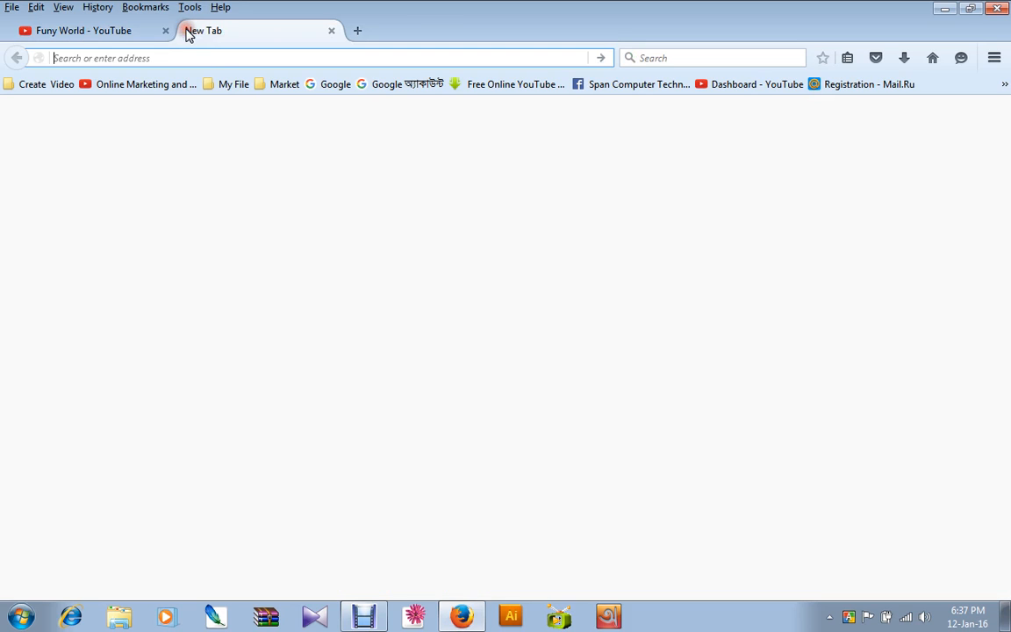
{"action": "left_click", "coordinate": [638, 58]}
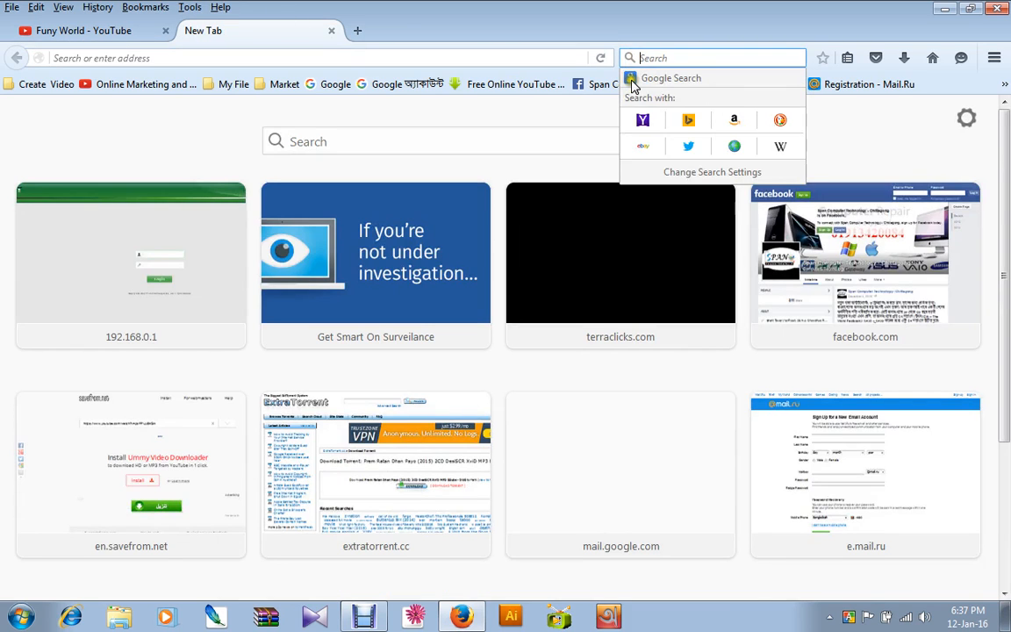
{"action": "left_click", "coordinate": [630, 85]}
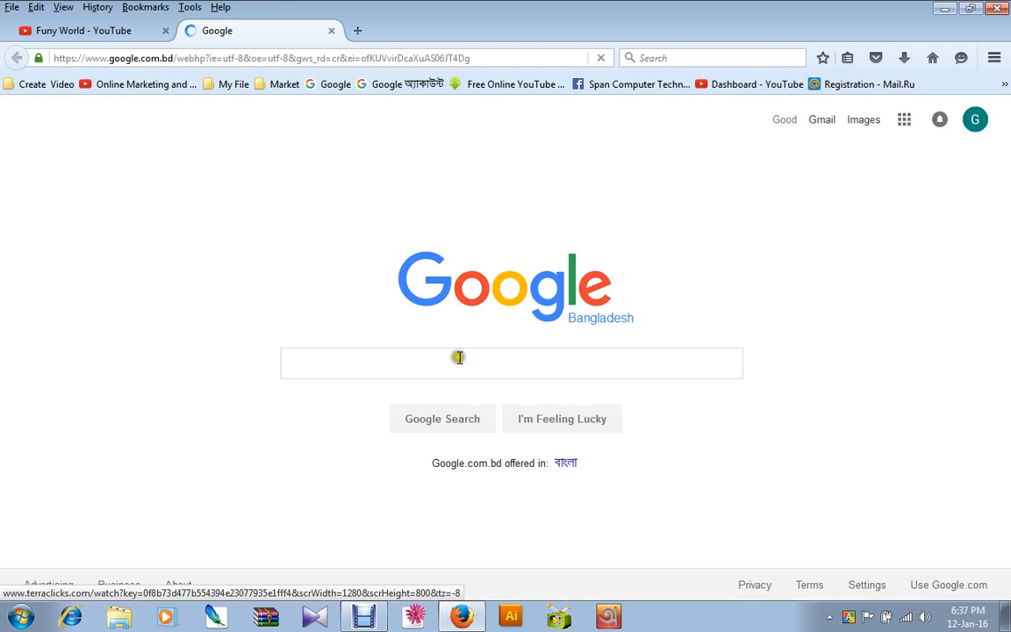
Search Google for "youtube art size" and show the image results.
{"action": "left_click", "coordinate": [436, 361]}
{"action": "type", "text": "y"}
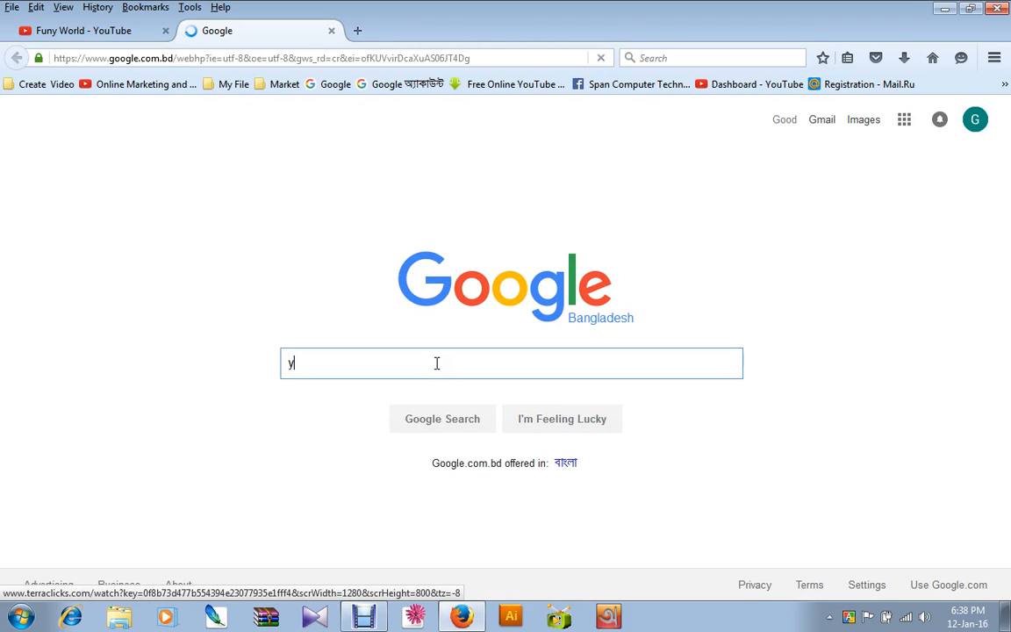
{"action": "type", "text": "ou"}
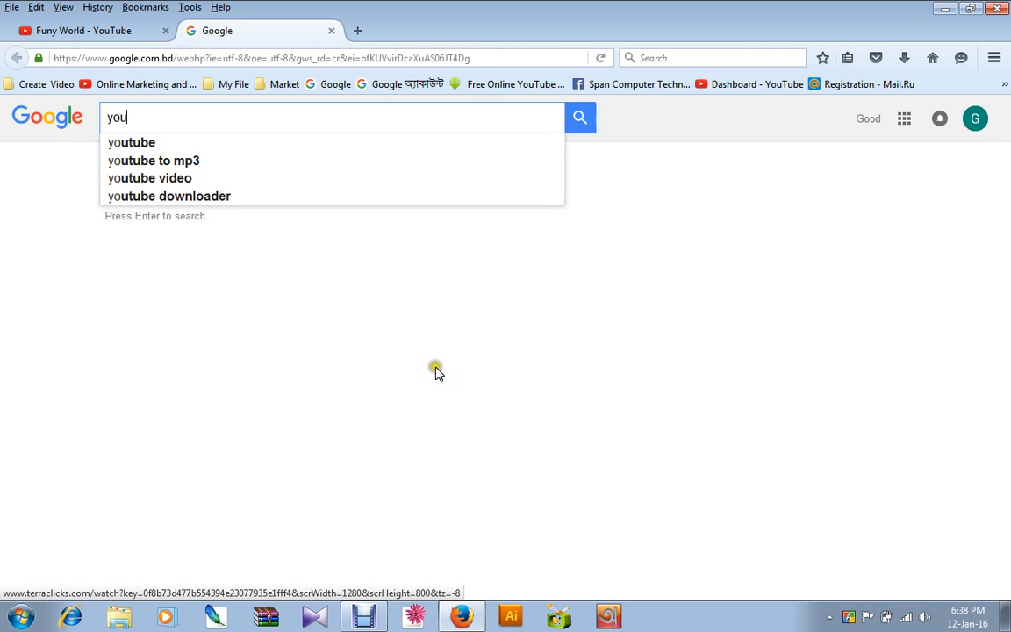
{"action": "type", "text": "tube"}
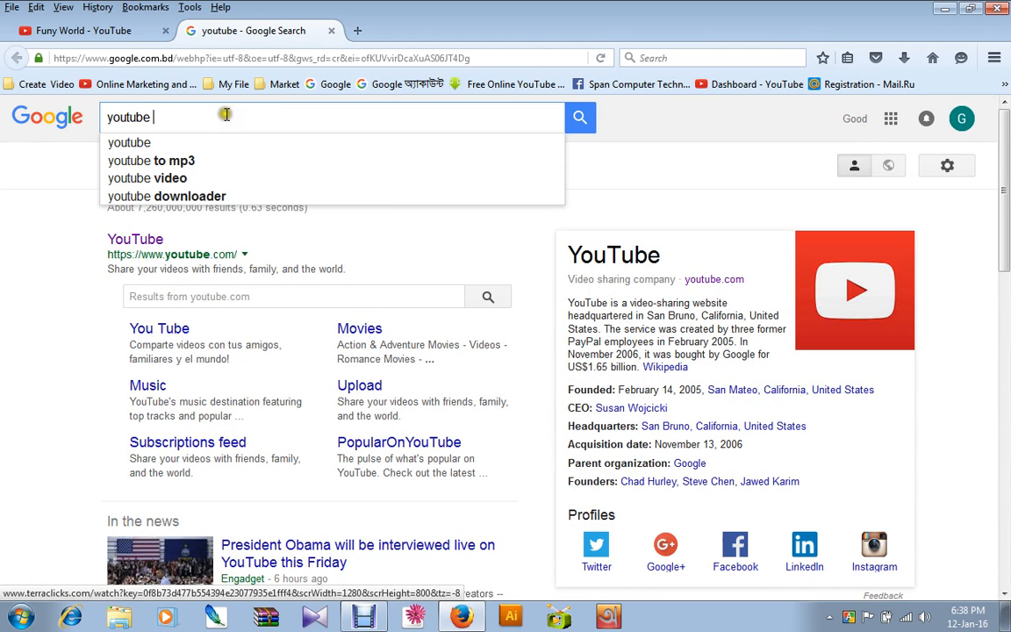
{"action": "type", "text": " ar"}
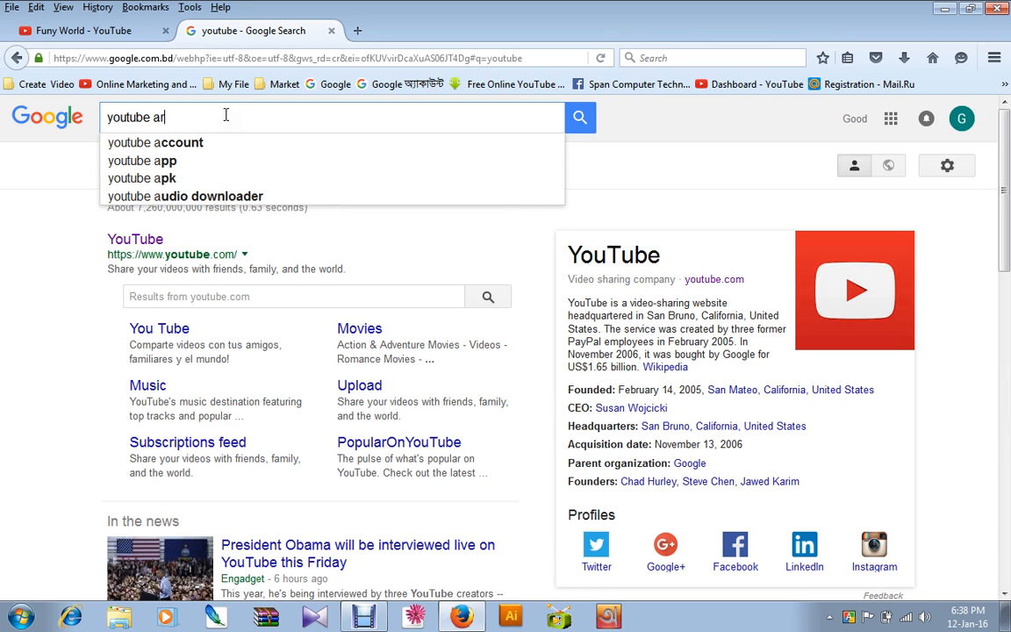
{"action": "type", "text": "t"}
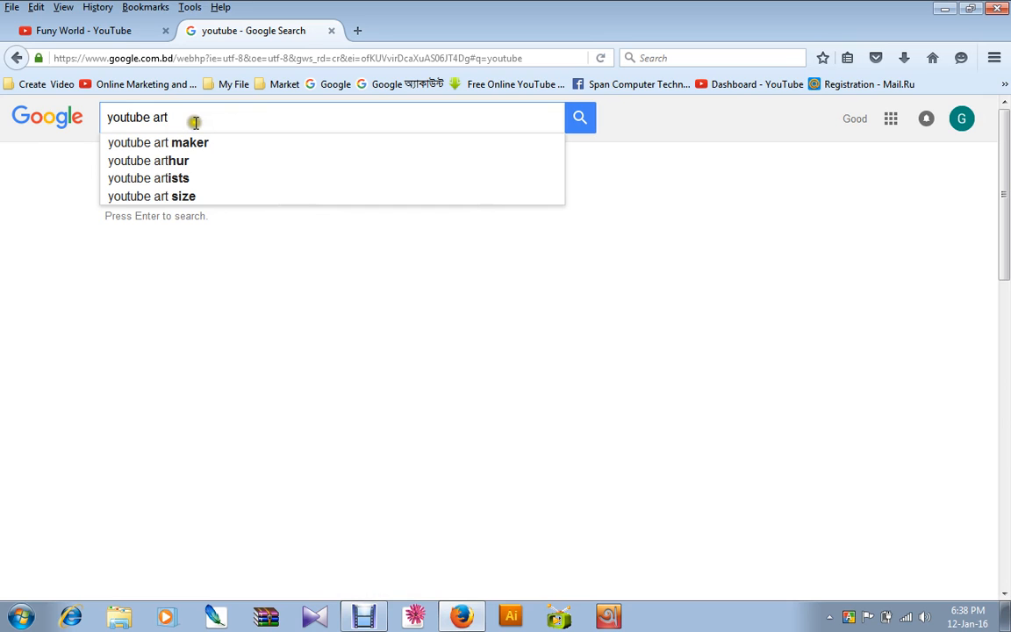
{"action": "left_click", "coordinate": [83, 29]}
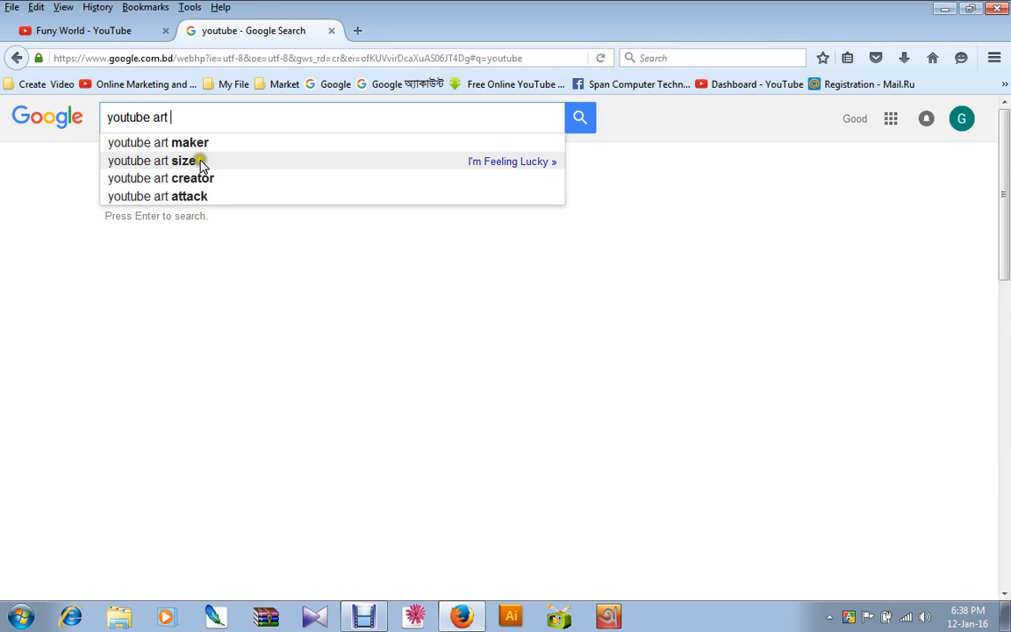
{"action": "left_click", "coordinate": [201, 163]}
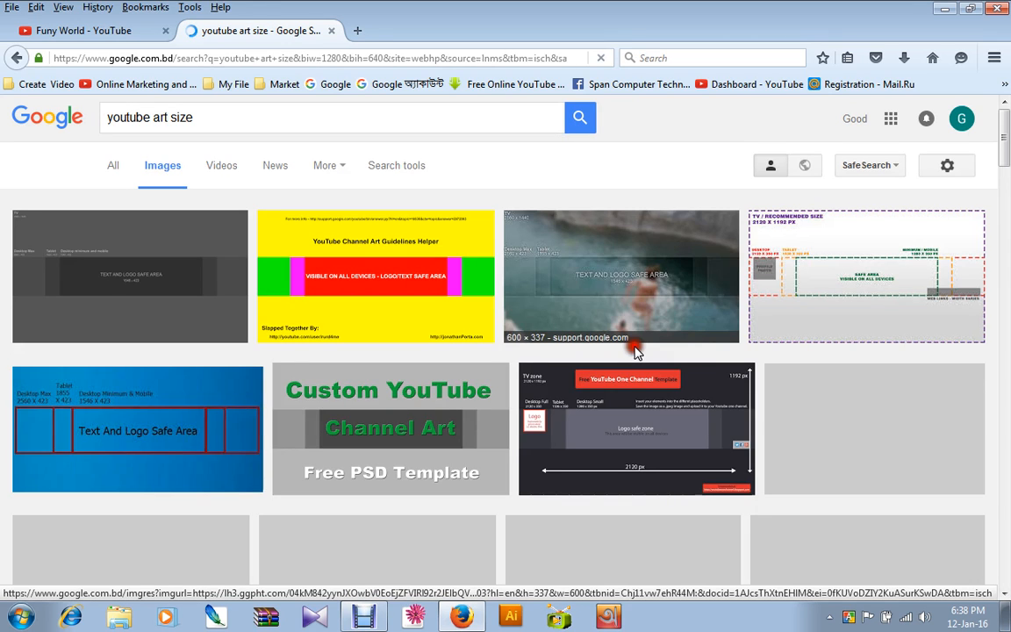
Check the Funy World channel page's banner area and return to the image results.
{"action": "left_click", "coordinate": [116, 32]}
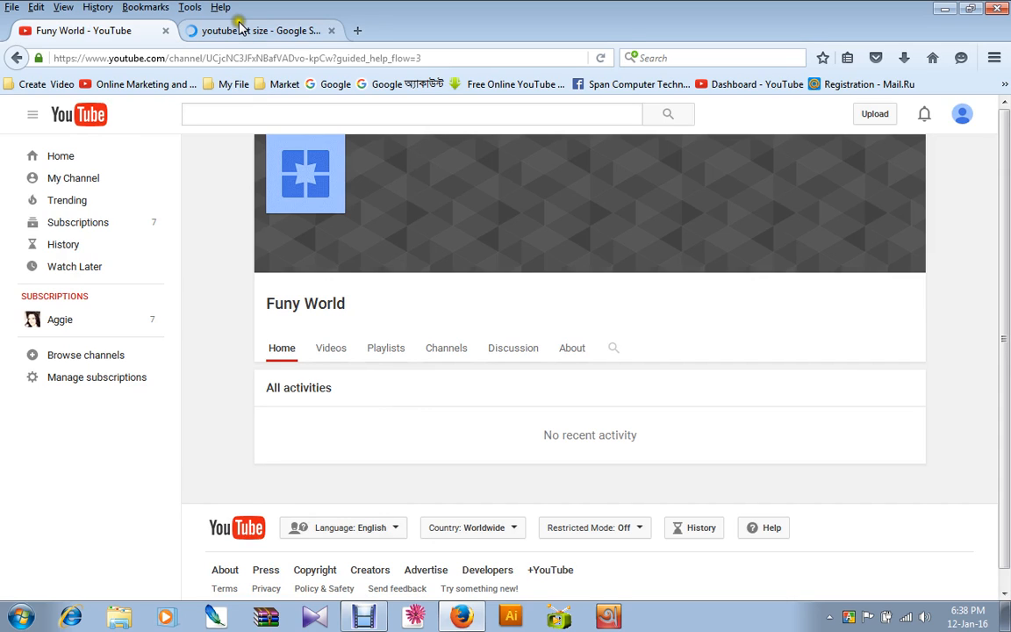
{"action": "left_click", "coordinate": [438, 396]}
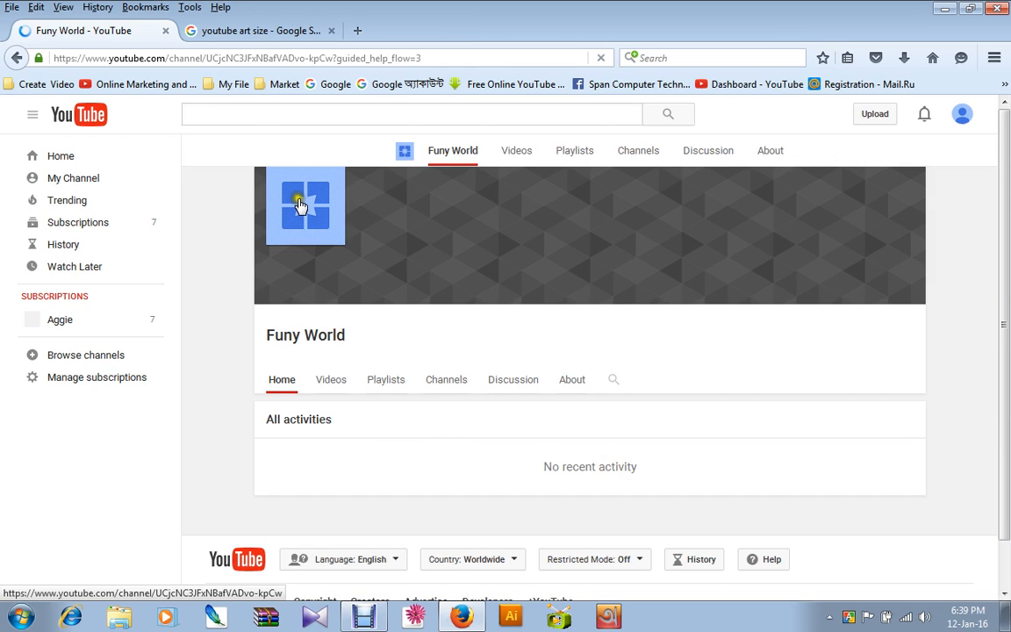
{"action": "left_click", "coordinate": [261, 28]}
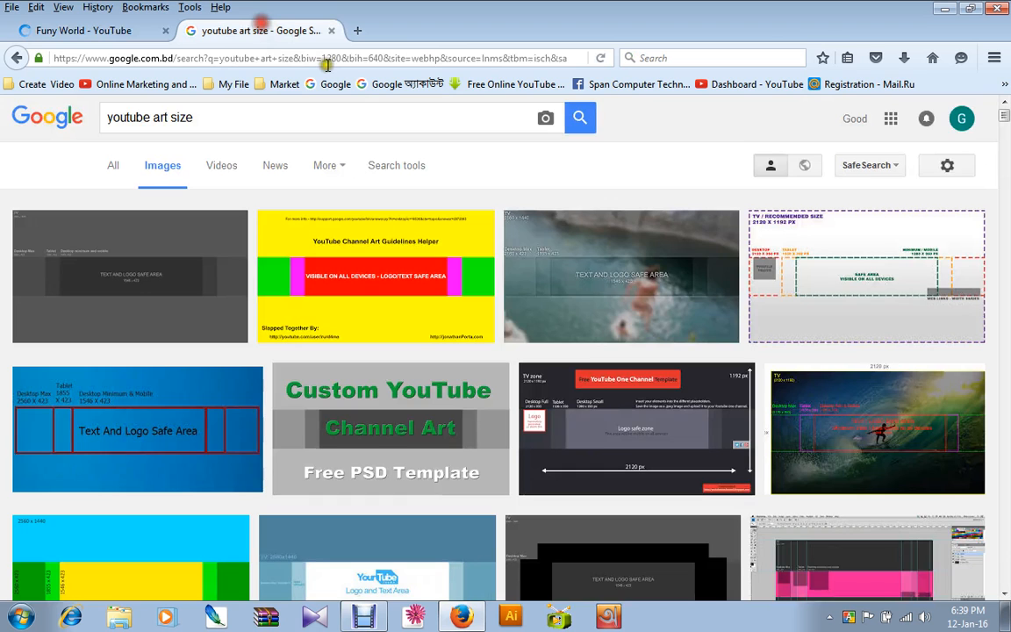
Find the green-smoke DictatorAntics channel art among the image results and view its full-size image in a new browser tab.
{"action": "scroll", "coordinate": [801, 272], "scroll_direction": "down", "scroll_amount": 4}
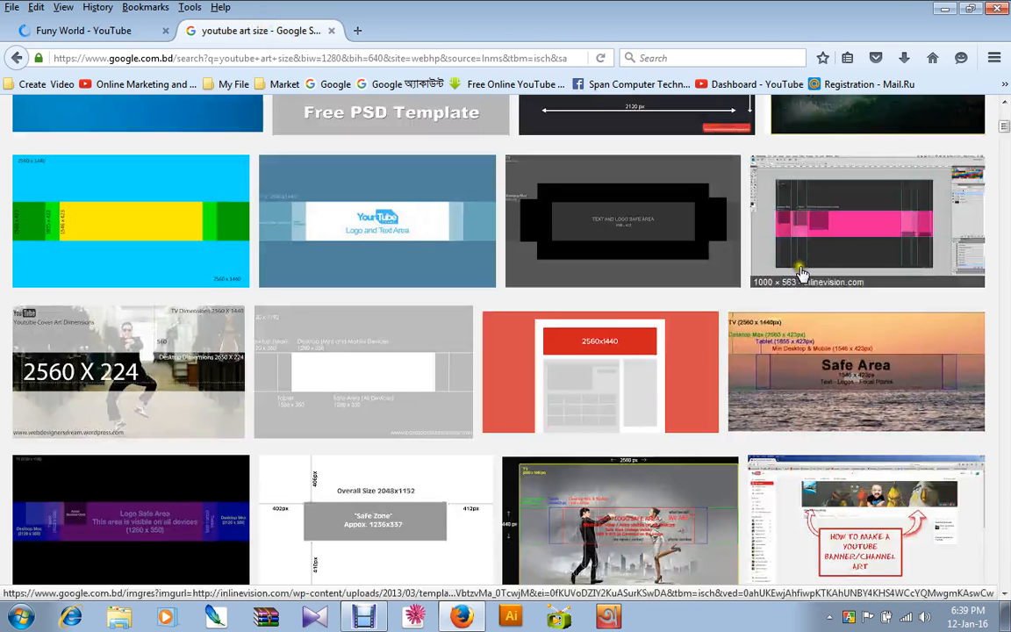
{"action": "scroll", "coordinate": [802, 272], "scroll_direction": "down", "scroll_amount": 8}
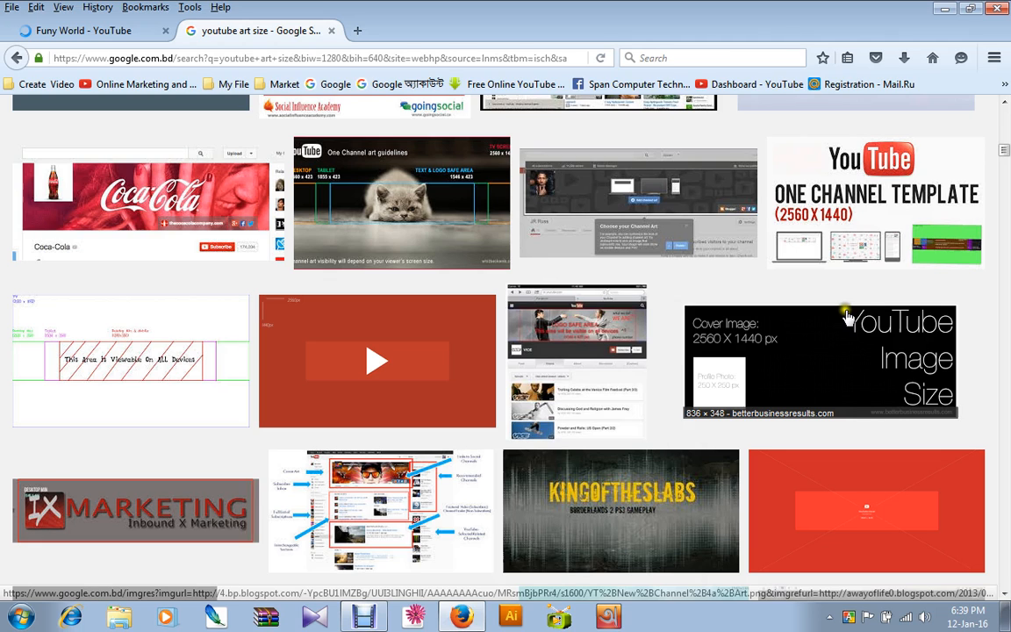
{"action": "scroll", "coordinate": [845, 318], "scroll_direction": "down", "scroll_amount": 3}
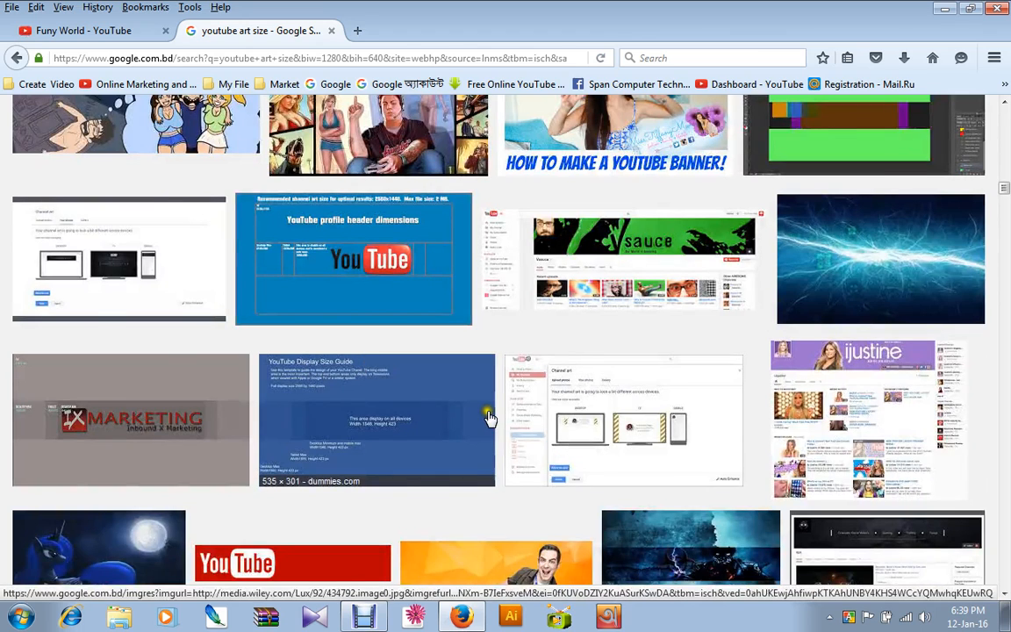
{"action": "scroll", "coordinate": [490, 418], "scroll_direction": "down", "scroll_amount": 5}
{"action": "scroll", "coordinate": [654, 383], "scroll_direction": "down", "scroll_amount": 4}
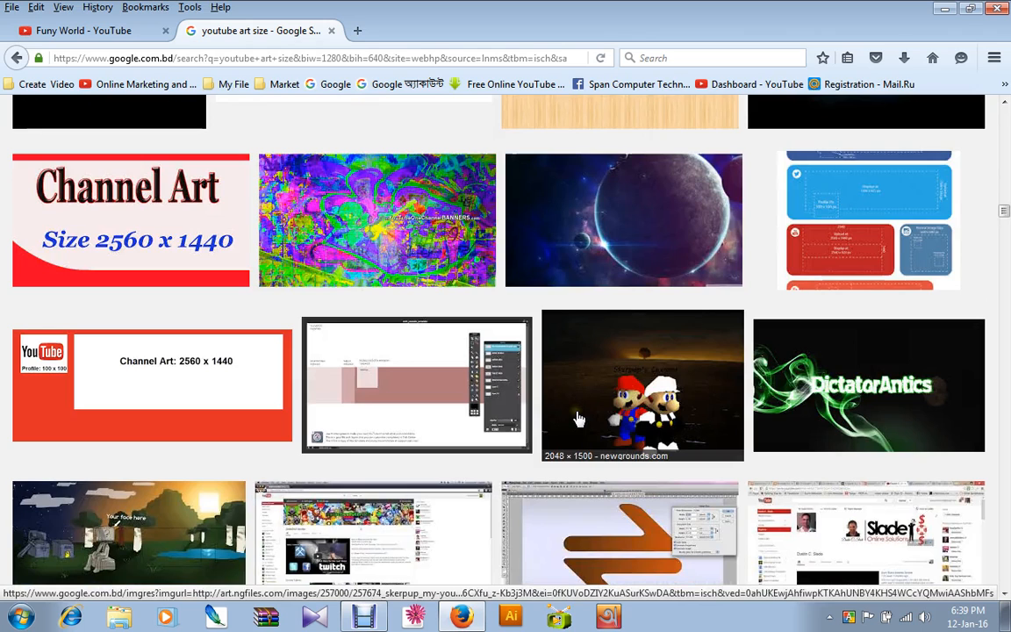
{"action": "left_click", "coordinate": [825, 405]}
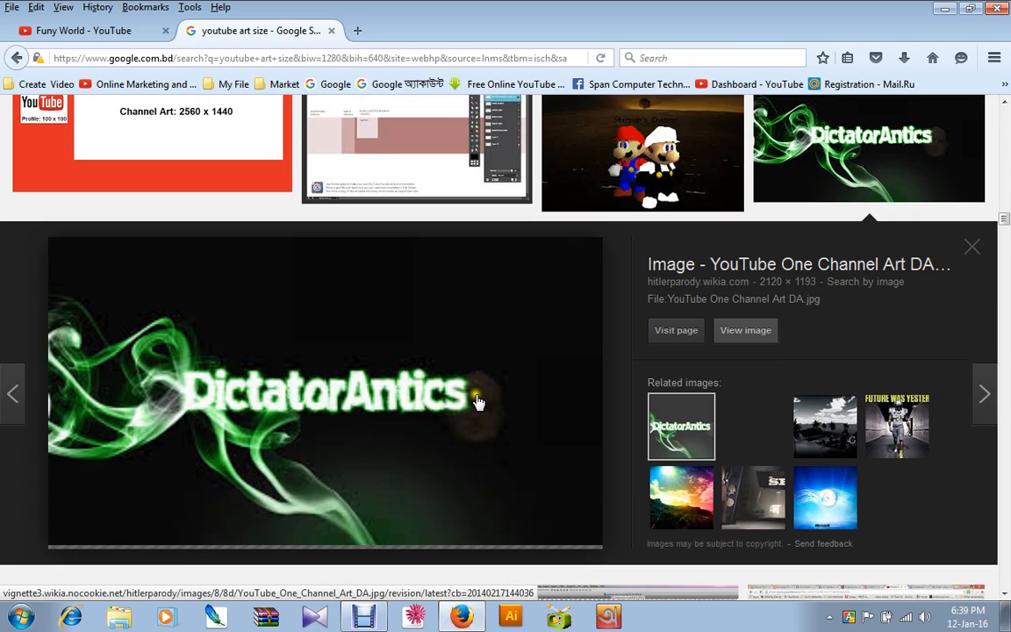
{"action": "right_click", "coordinate": [760, 335]}
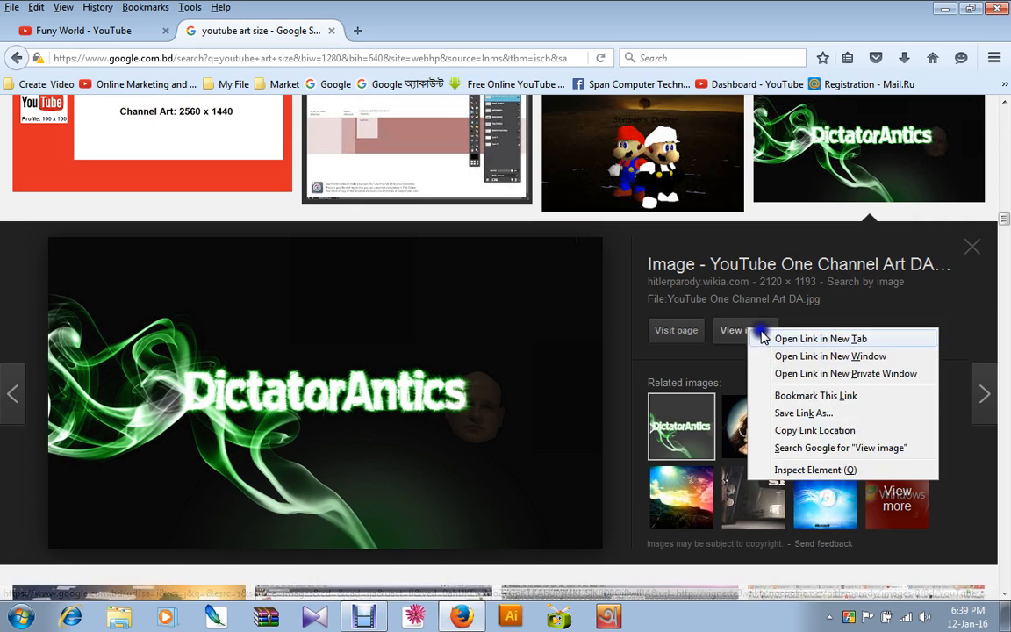
{"action": "left_click", "coordinate": [761, 338]}
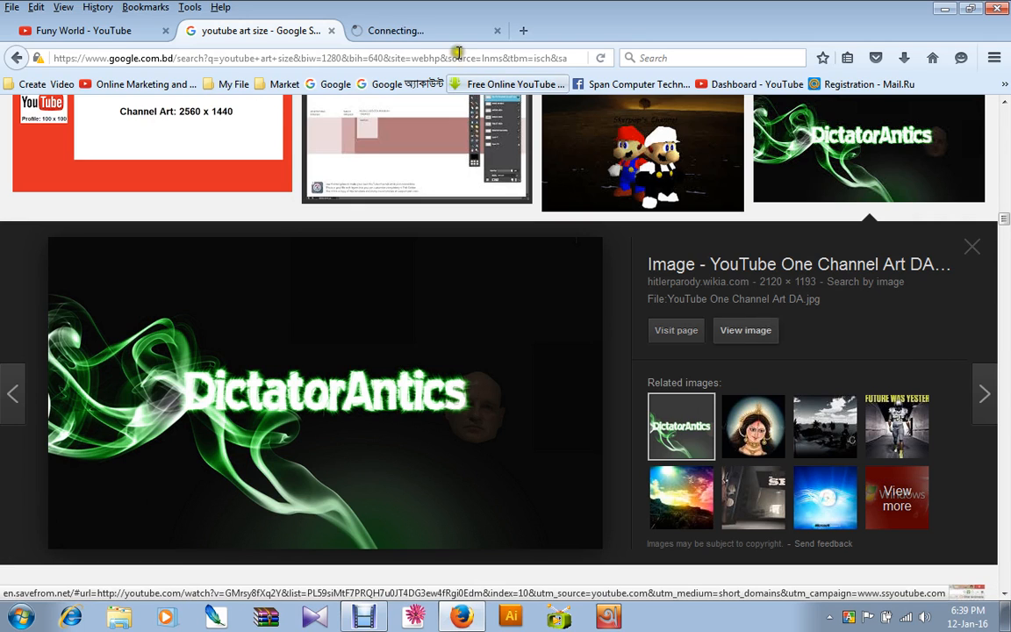
{"action": "left_click", "coordinate": [404, 31]}
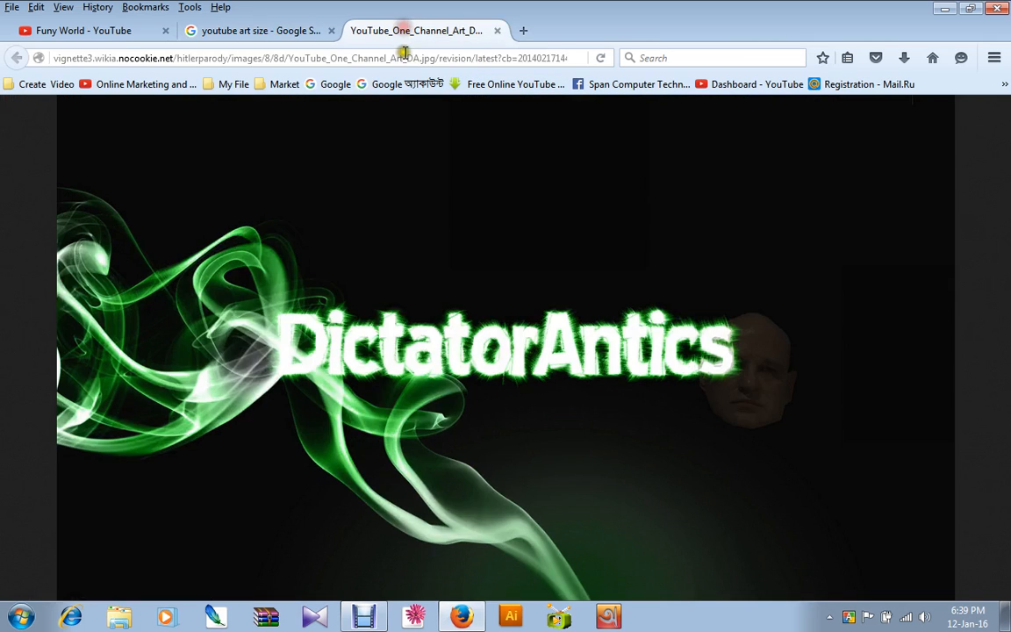
Save the full-size image to the Desktop as YouTube_One_Channel_Art_DA.jpg.
{"action": "right_click", "coordinate": [335, 226]}
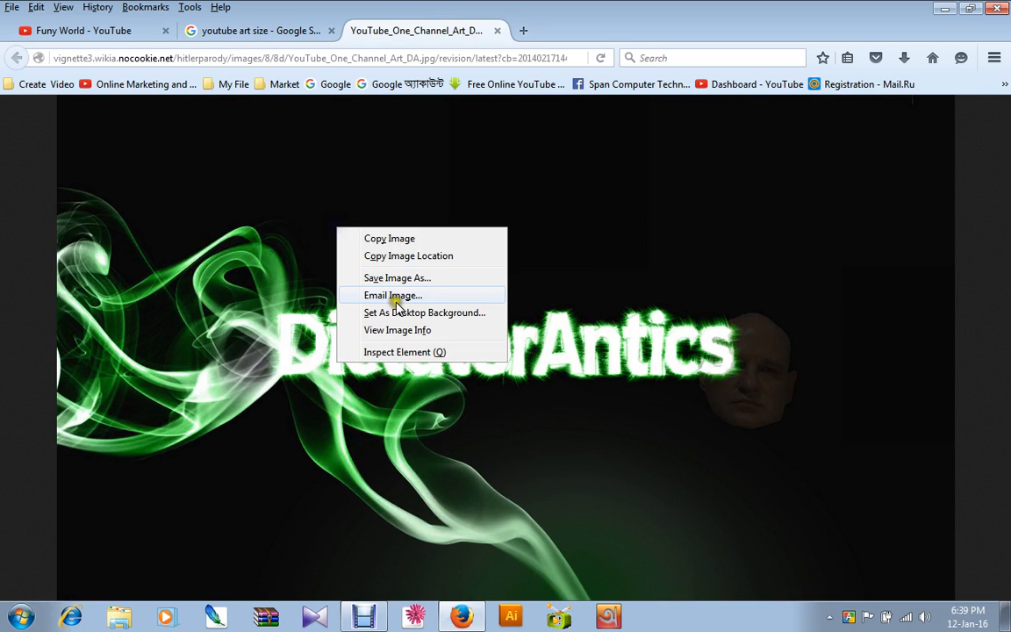
{"action": "left_click", "coordinate": [404, 281]}
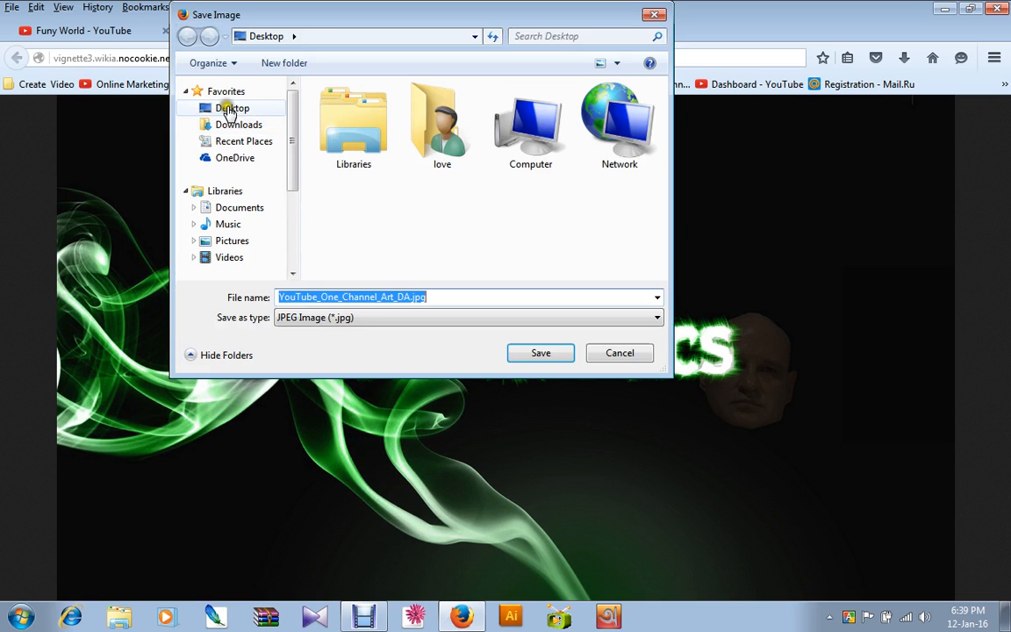
{"action": "left_click", "coordinate": [225, 109]}
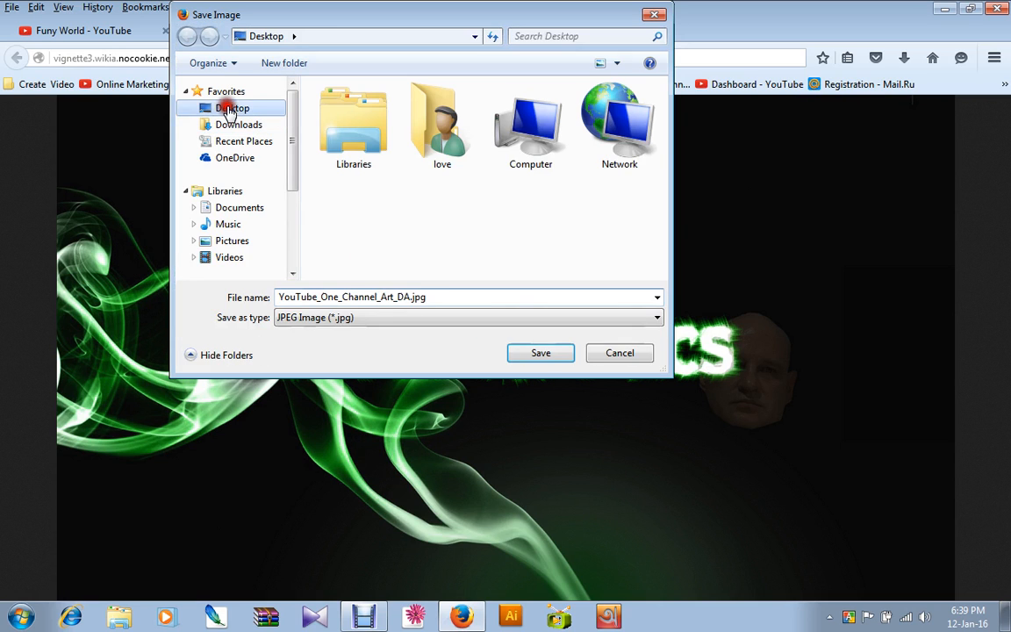
{"action": "left_click", "coordinate": [543, 352]}
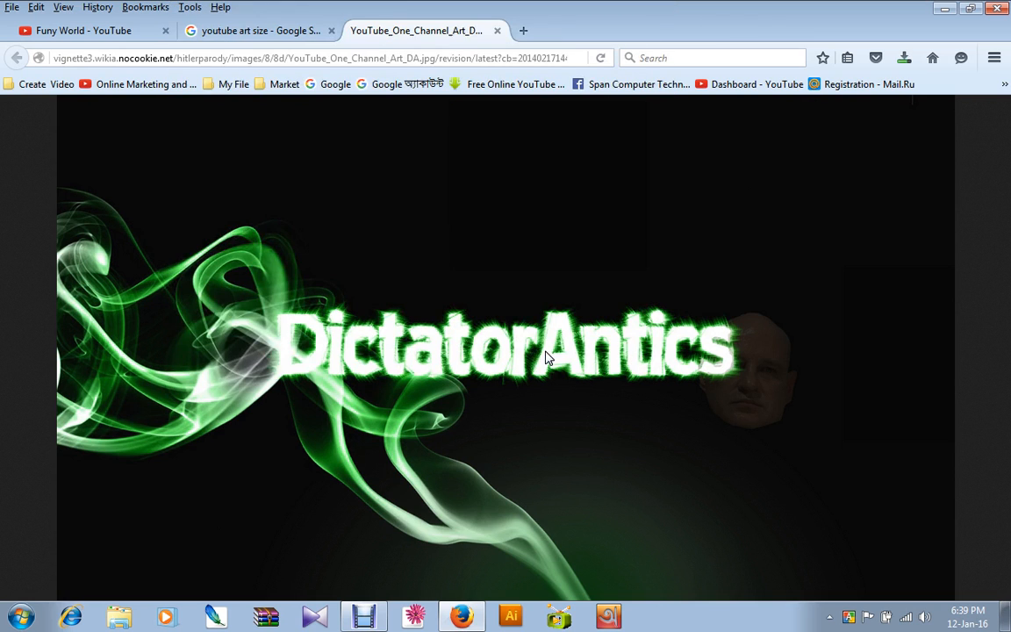
Return to the YouTube channel page and switch the active account to Funy World.
{"action": "left_click", "coordinate": [85, 31]}
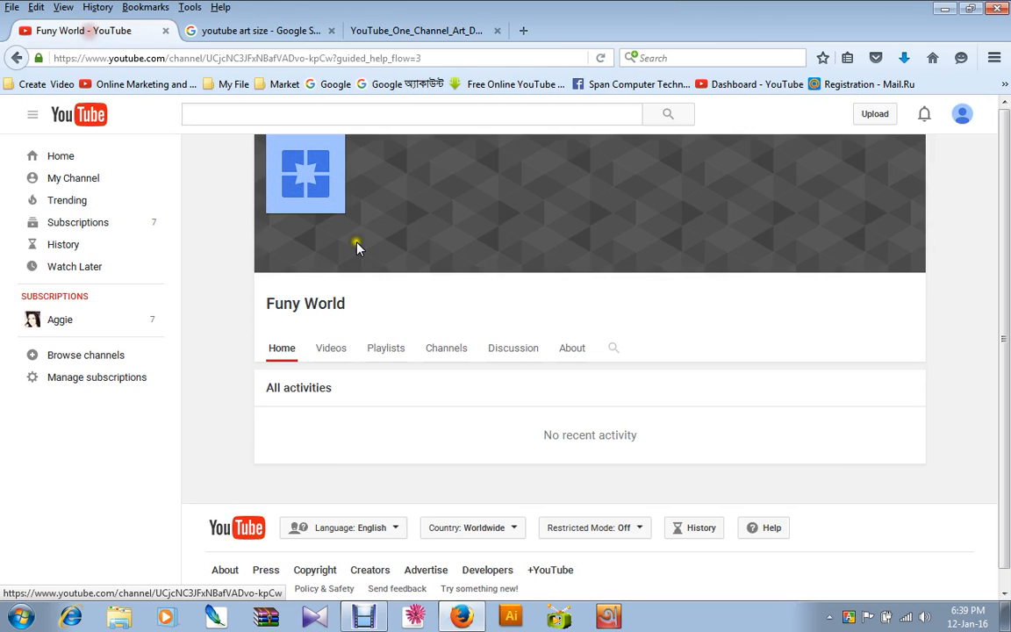
{"action": "left_click", "coordinate": [766, 225]}
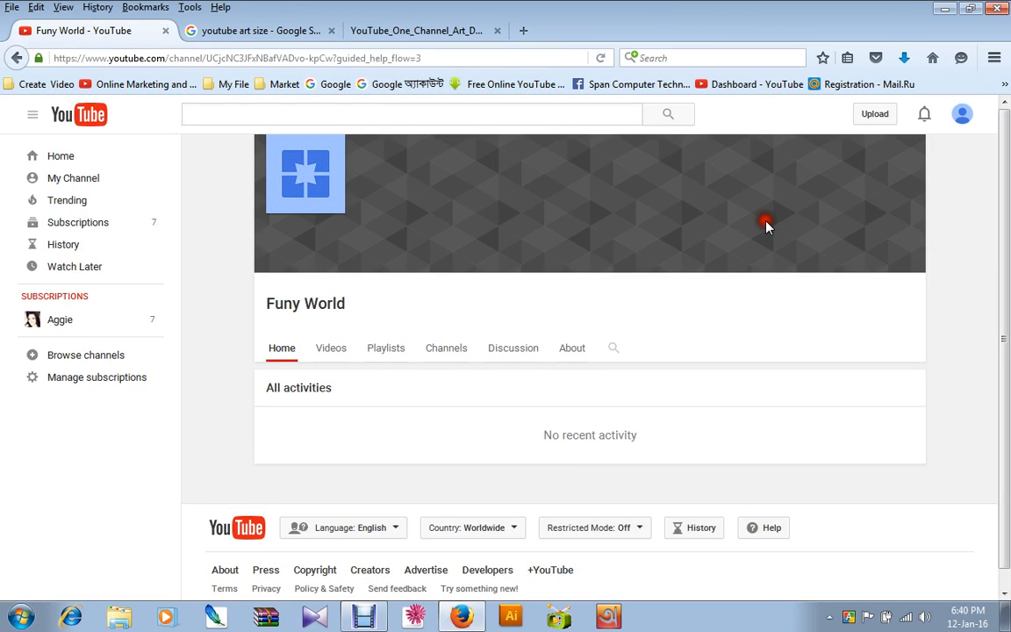
{"action": "left_click", "coordinate": [283, 186]}
{"action": "left_click", "coordinate": [965, 120]}
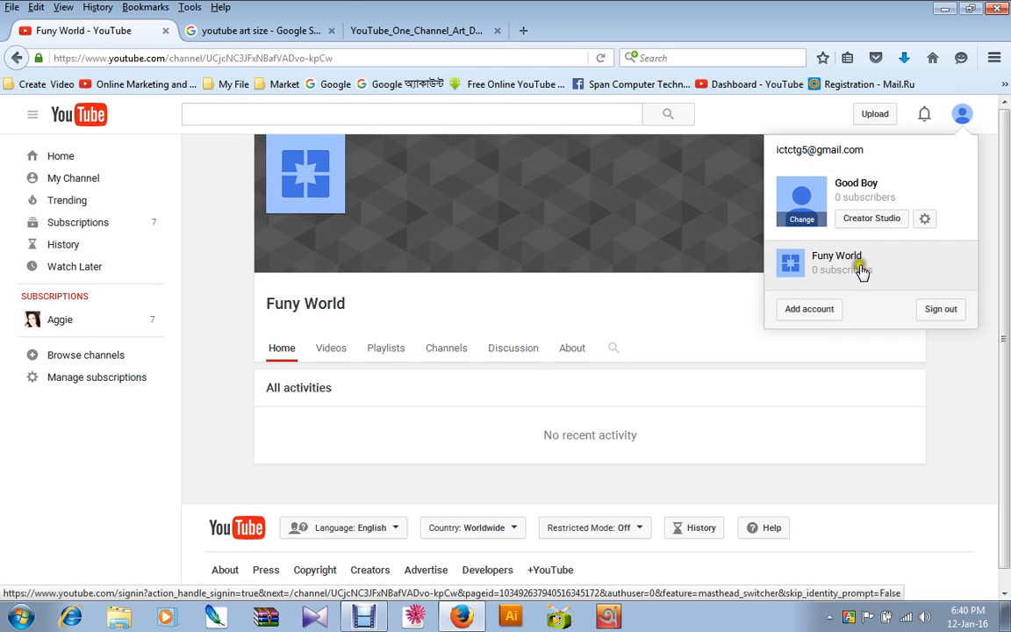
{"action": "left_click", "coordinate": [843, 262]}
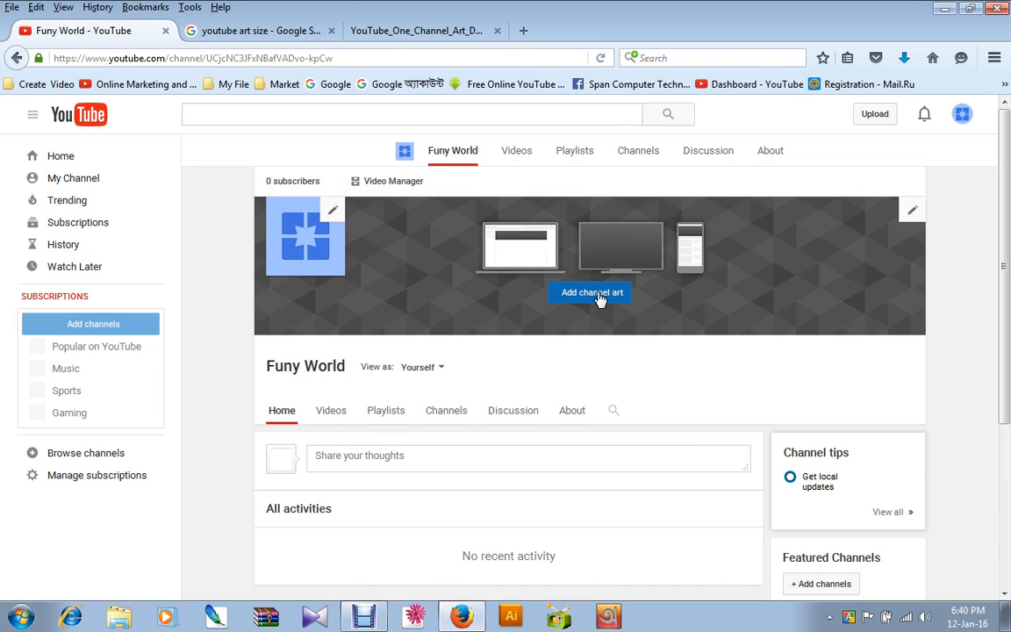
Add YouTube_One_Channel_Art_DA.jpg from the Desktop as the Funy World channel art.
{"action": "scroll", "coordinate": [600, 299], "scroll_direction": "down", "scroll_amount": 1}
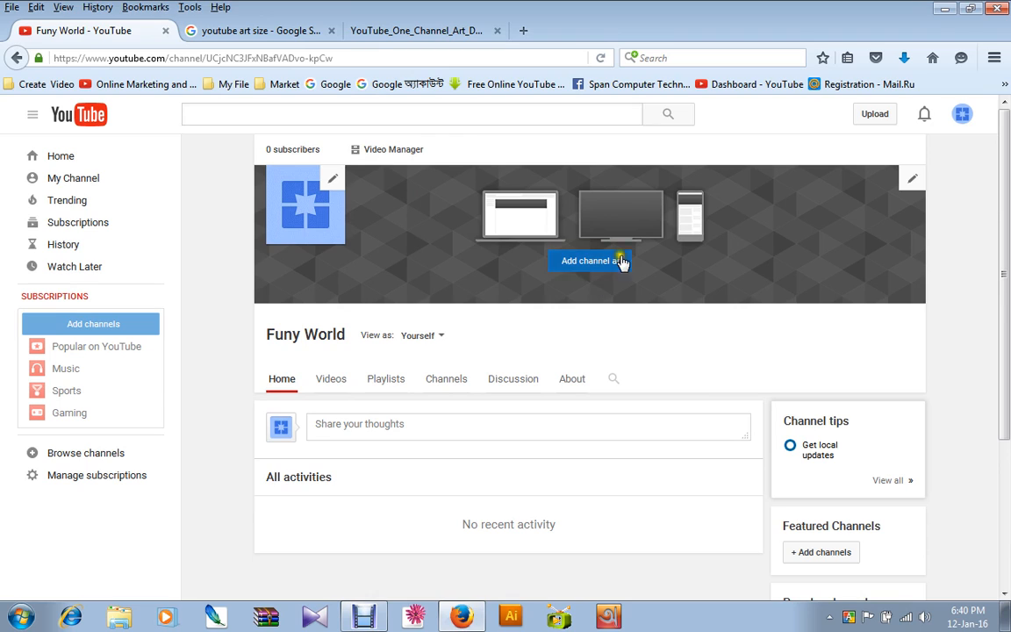
{"action": "left_click", "coordinate": [591, 263]}
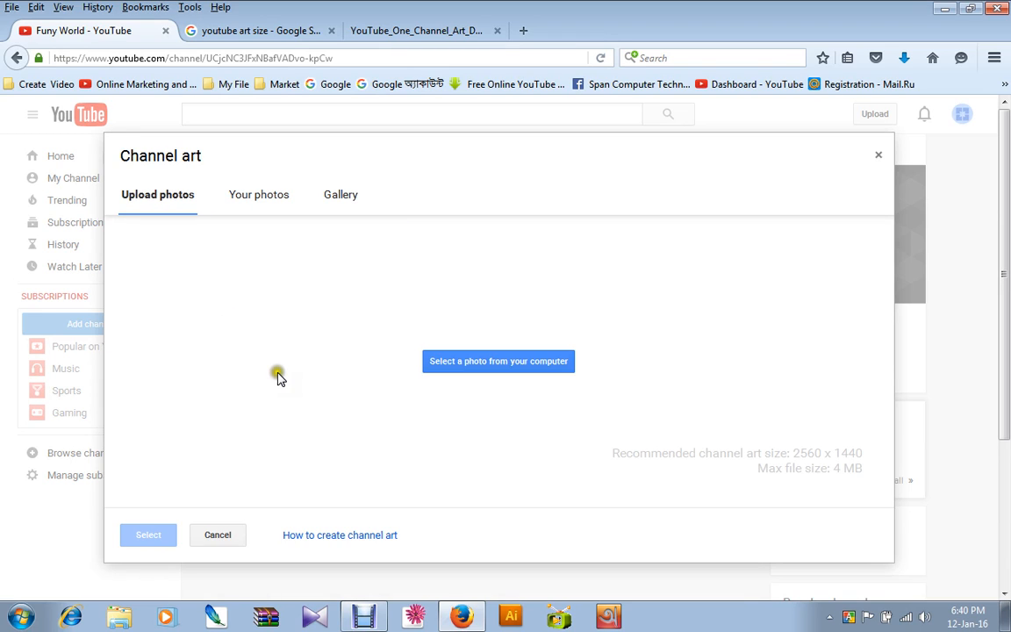
{"action": "left_click", "coordinate": [487, 389]}
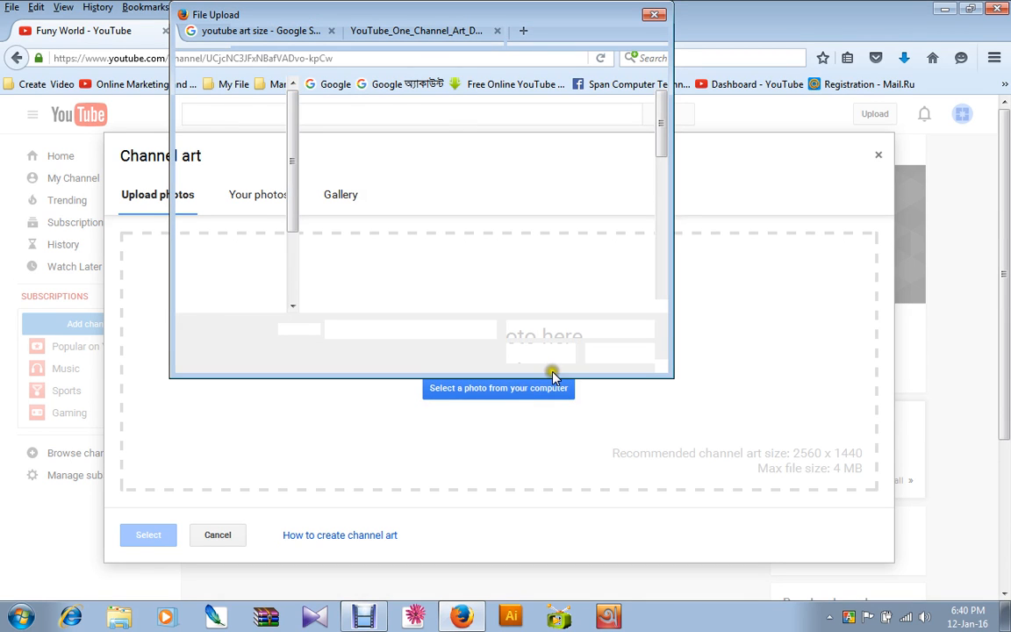
{"action": "left_click_drag", "start_coordinate": [663, 107], "coordinate": [478, 260]}
{"action": "left_click", "coordinate": [377, 285]}
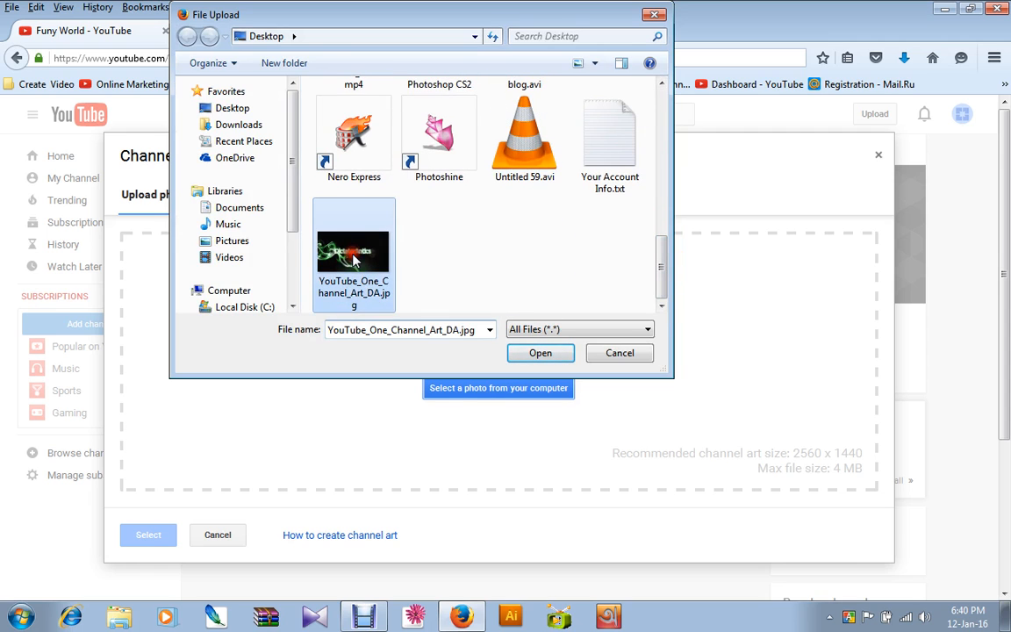
{"action": "left_click", "coordinate": [533, 352]}
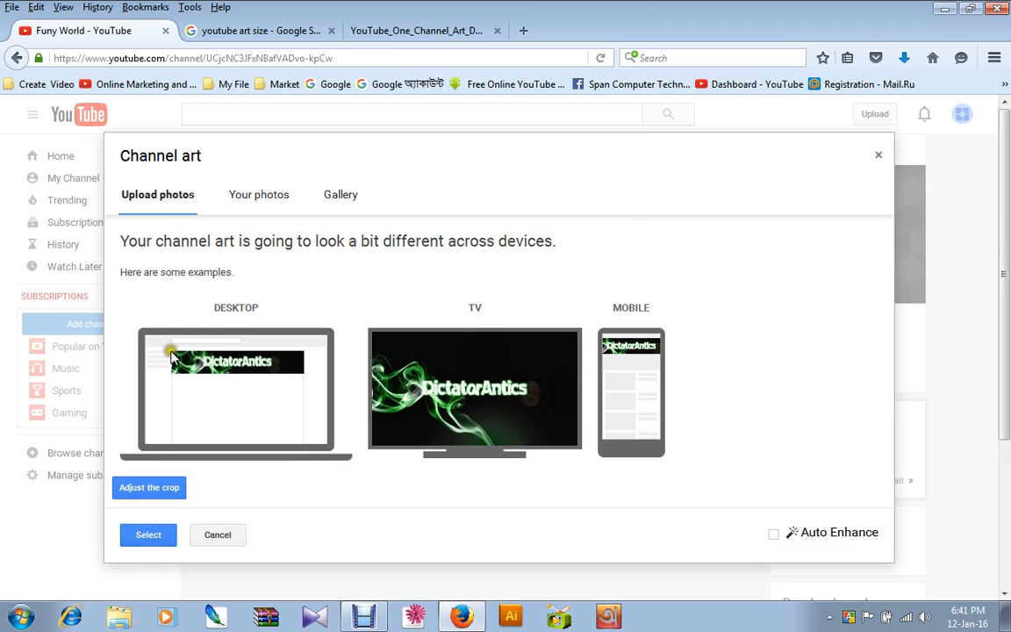
{"action": "left_click", "coordinate": [148, 537]}
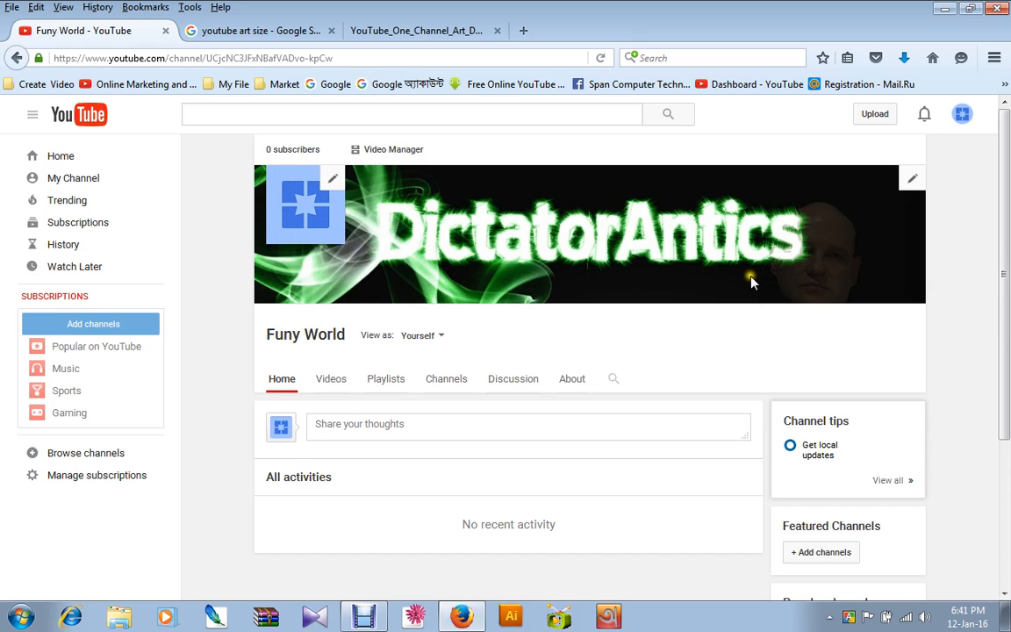
Look over the Funy World channel page and examine its advanced account settings.
{"action": "scroll", "coordinate": [577, 294], "scroll_direction": "down", "scroll_amount": 3}
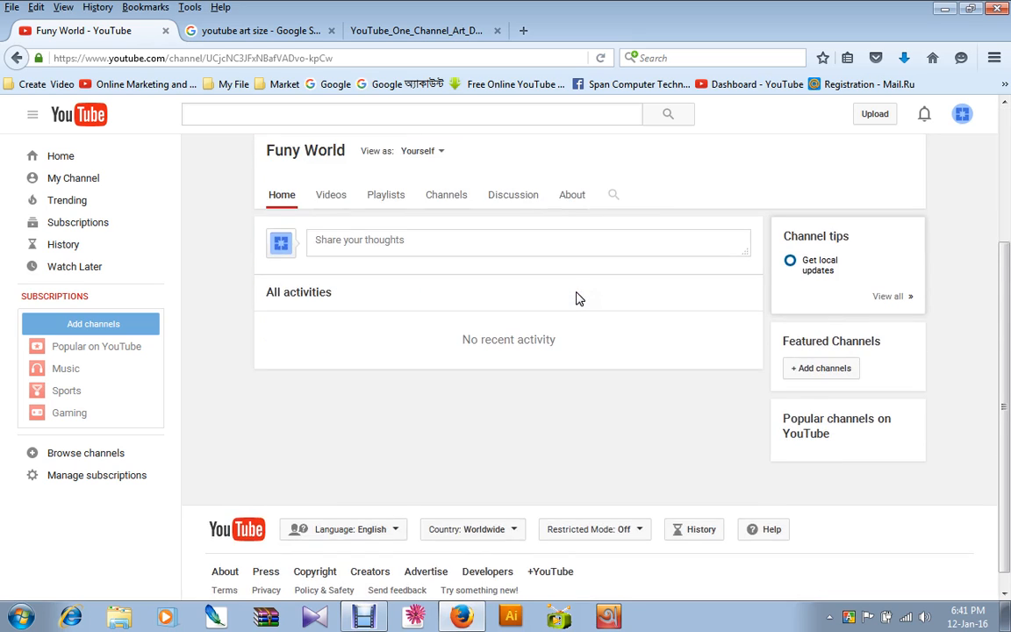
{"action": "scroll", "coordinate": [577, 299], "scroll_direction": "up", "scroll_amount": 3}
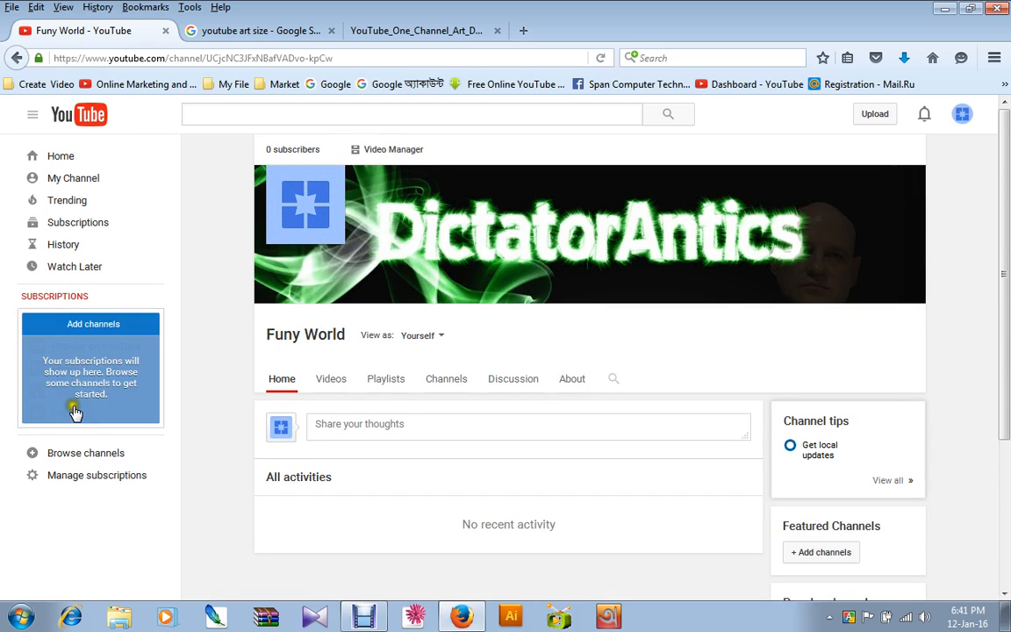
{"action": "left_click", "coordinate": [961, 115]}
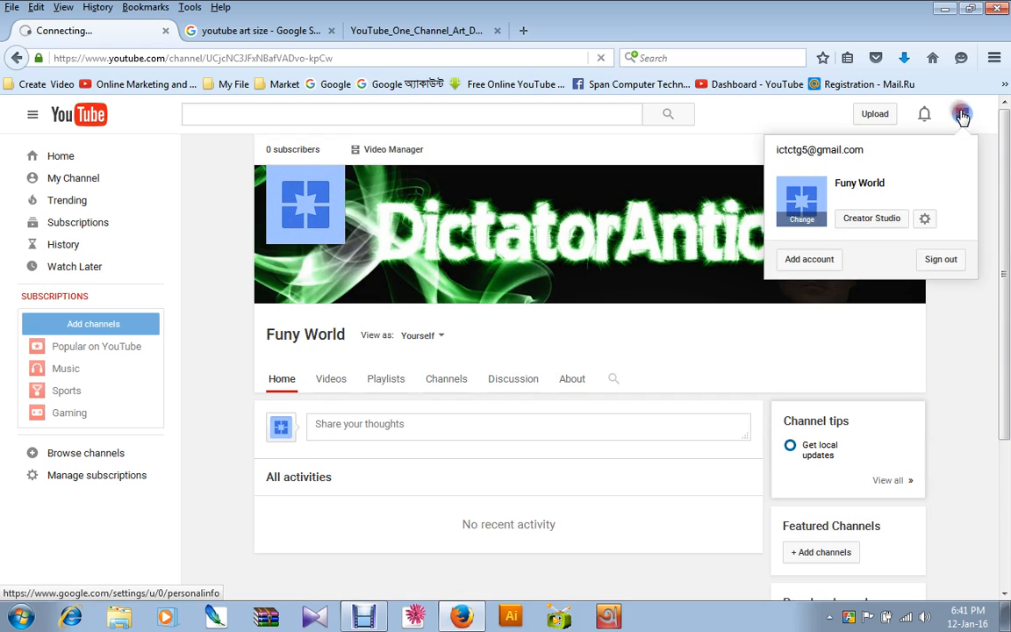
{"action": "left_click", "coordinate": [925, 219]}
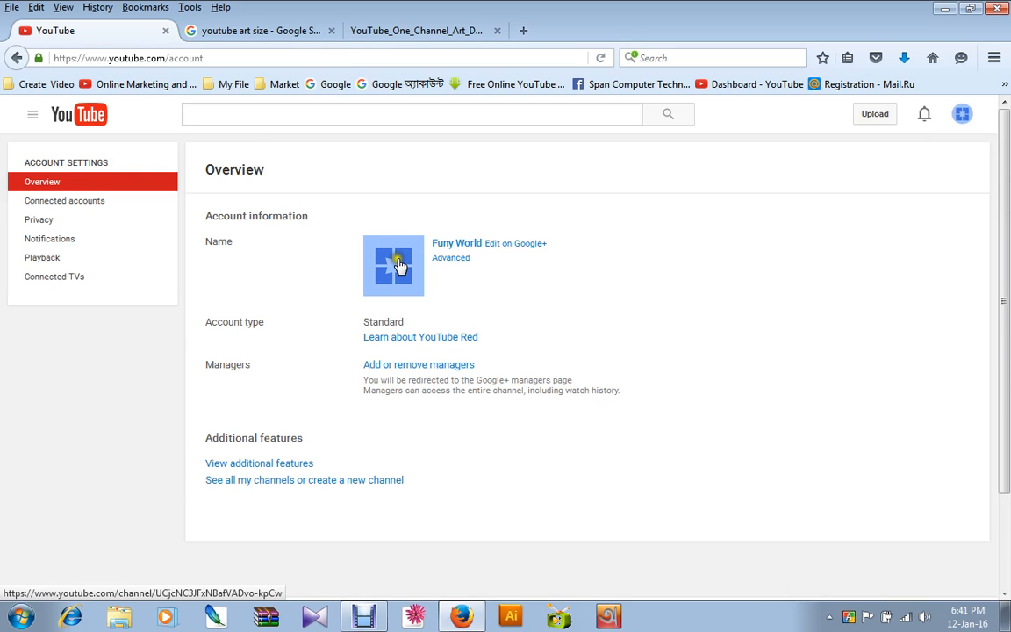
{"action": "left_click", "coordinate": [451, 261]}
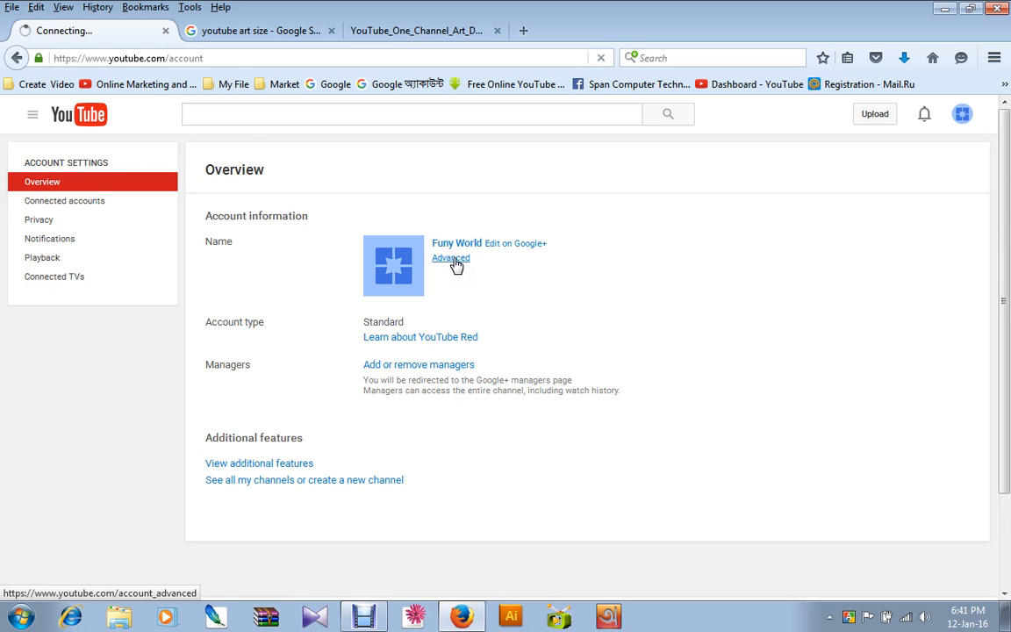
{"action": "scroll", "coordinate": [395, 287], "scroll_direction": "down", "scroll_amount": 2}
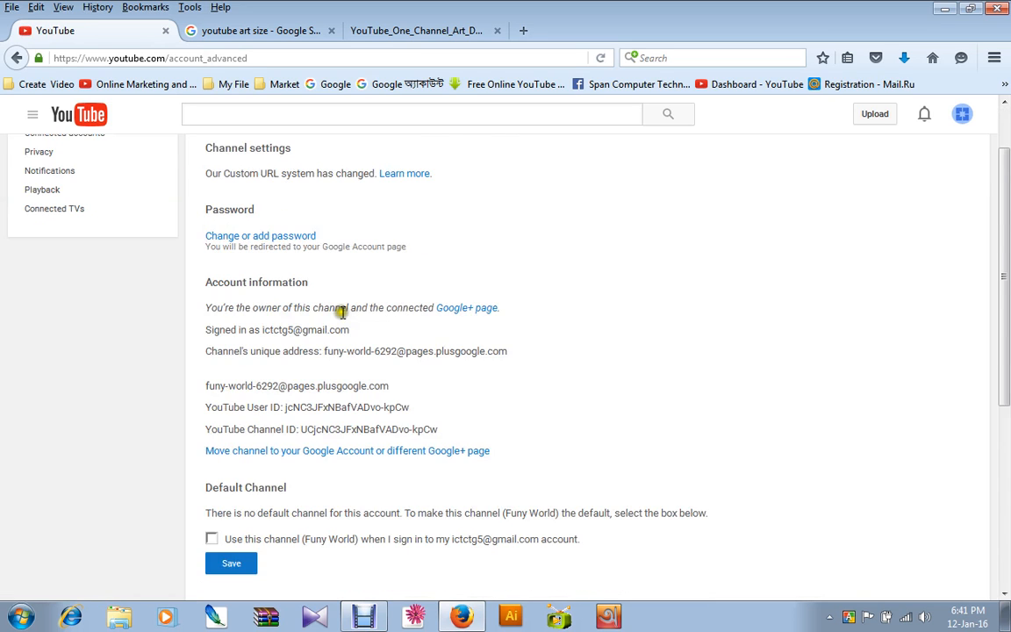
{"action": "scroll", "coordinate": [342, 311], "scroll_direction": "down", "scroll_amount": 5}
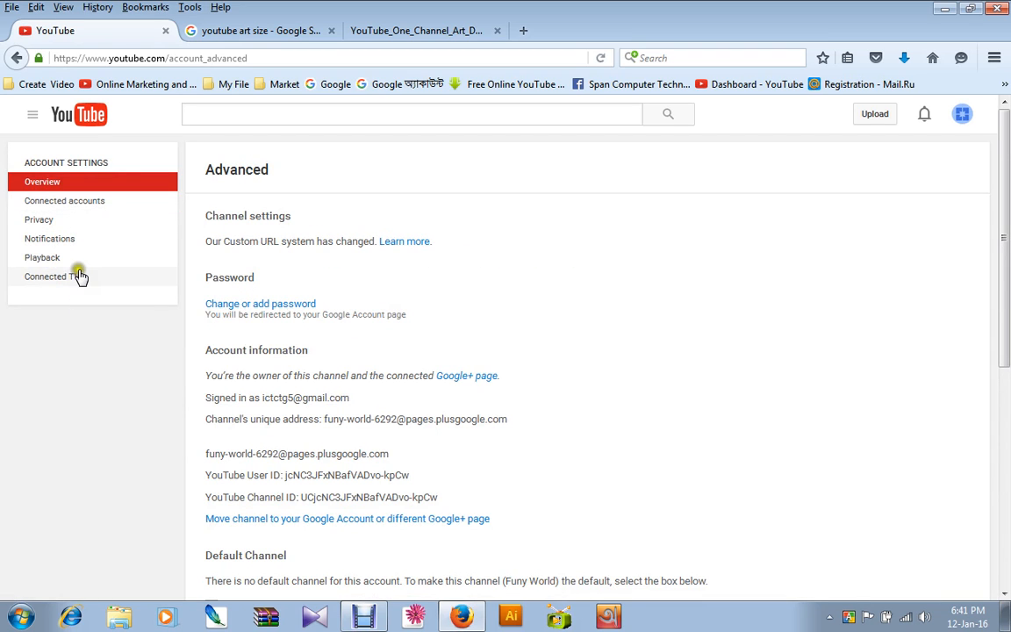
Open Creator Studio for Funy World and look over its dashboard and Video Manager's video list.
{"action": "left_click", "coordinate": [963, 116]}
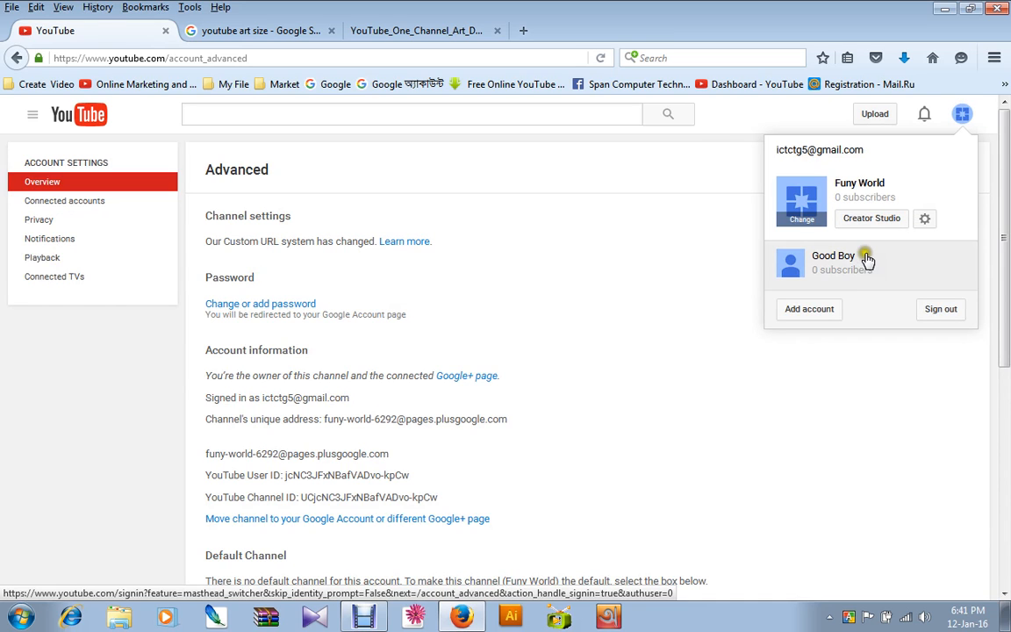
{"action": "left_click", "coordinate": [873, 218]}
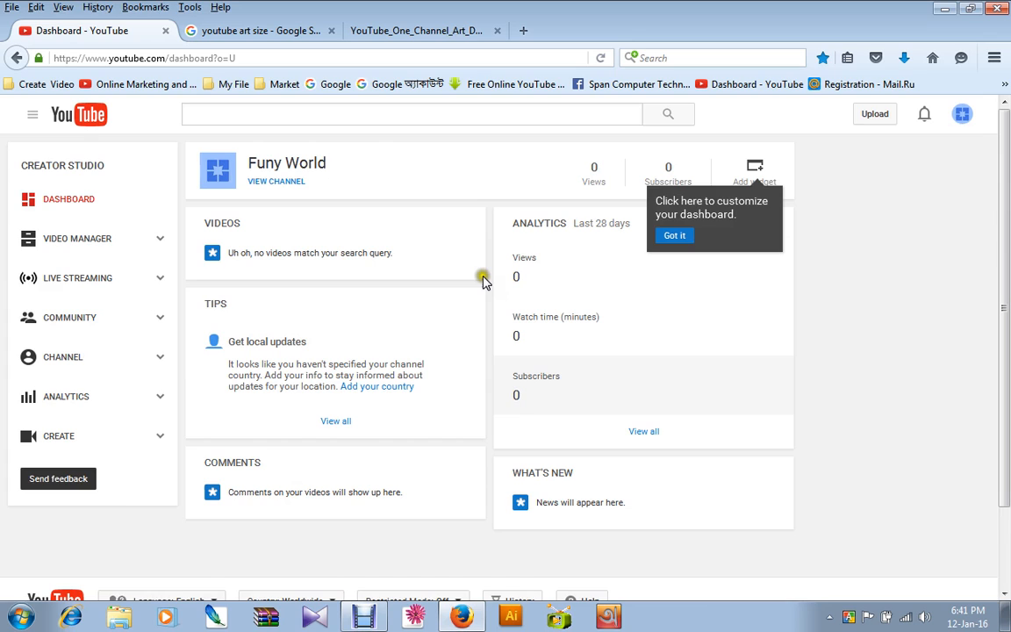
{"action": "left_click", "coordinate": [82, 198]}
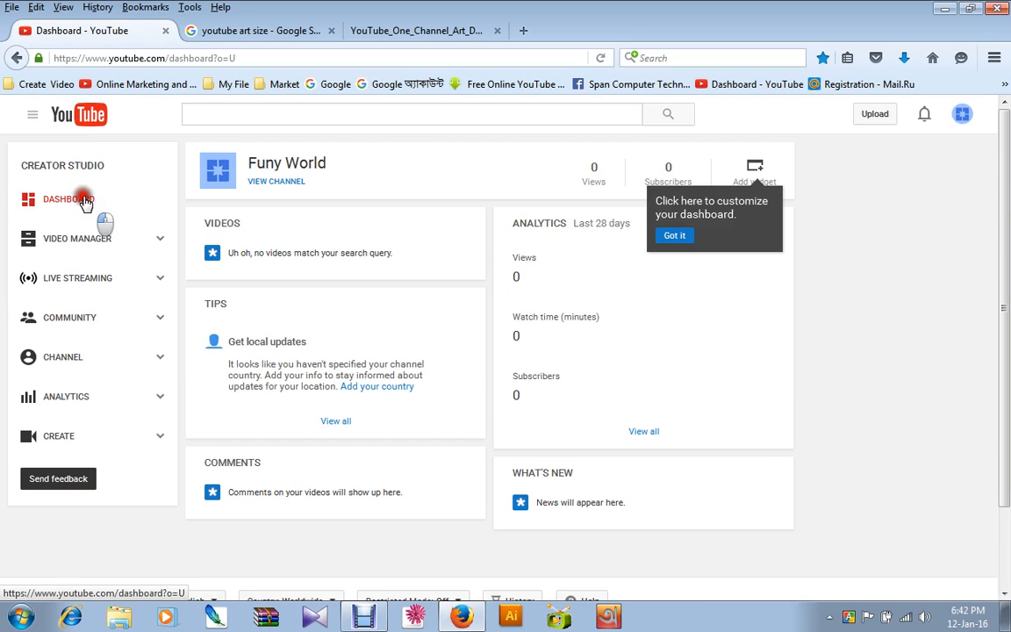
{"action": "left_click", "coordinate": [80, 239]}
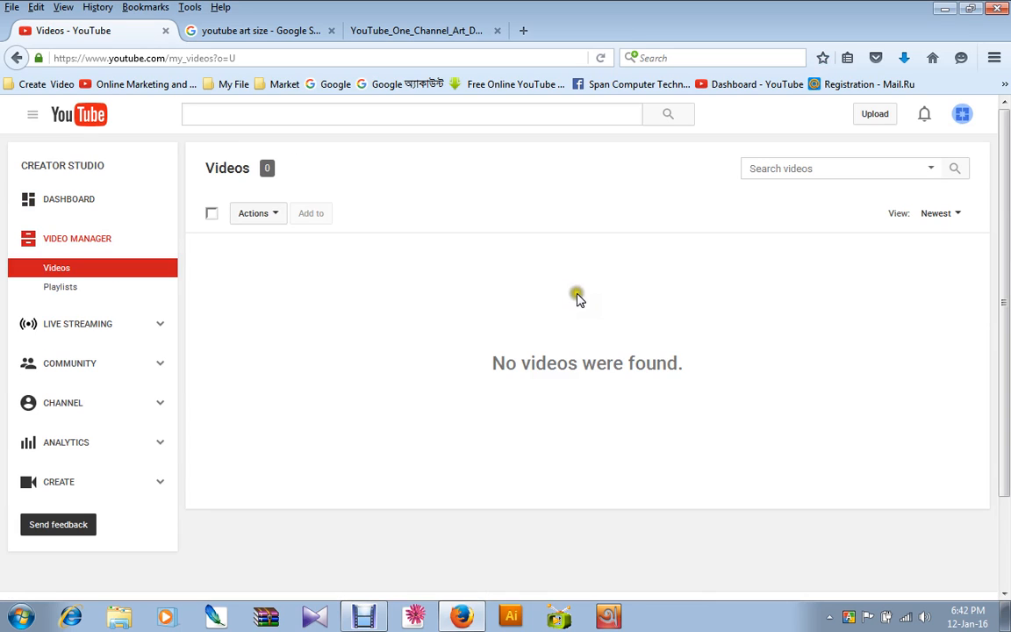
{"action": "left_click", "coordinate": [130, 266]}
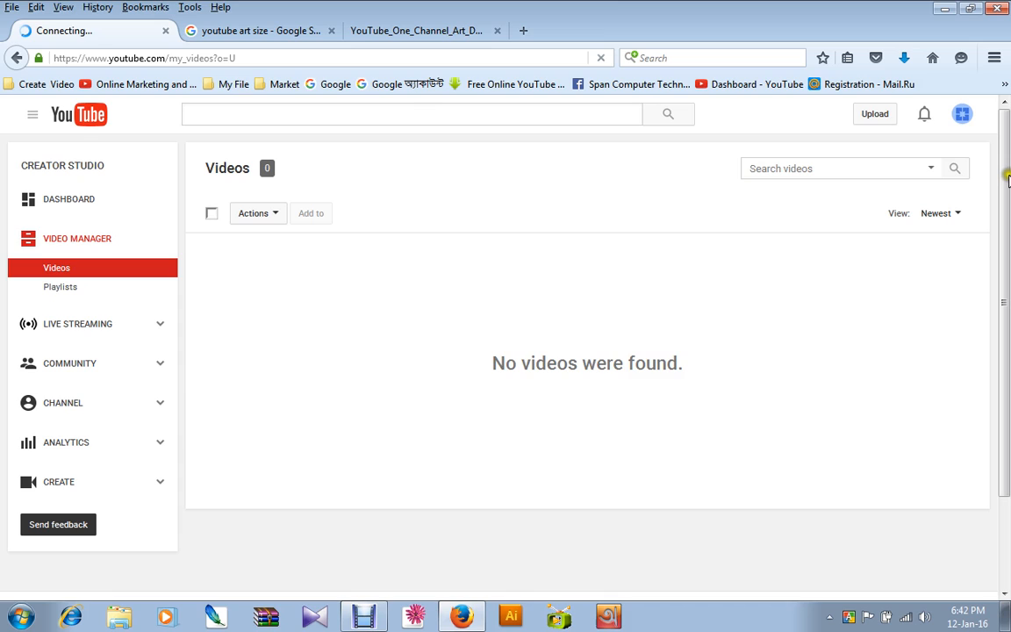
Open the video upload page for the Funy World channel.
{"action": "left_click", "coordinate": [874, 115]}
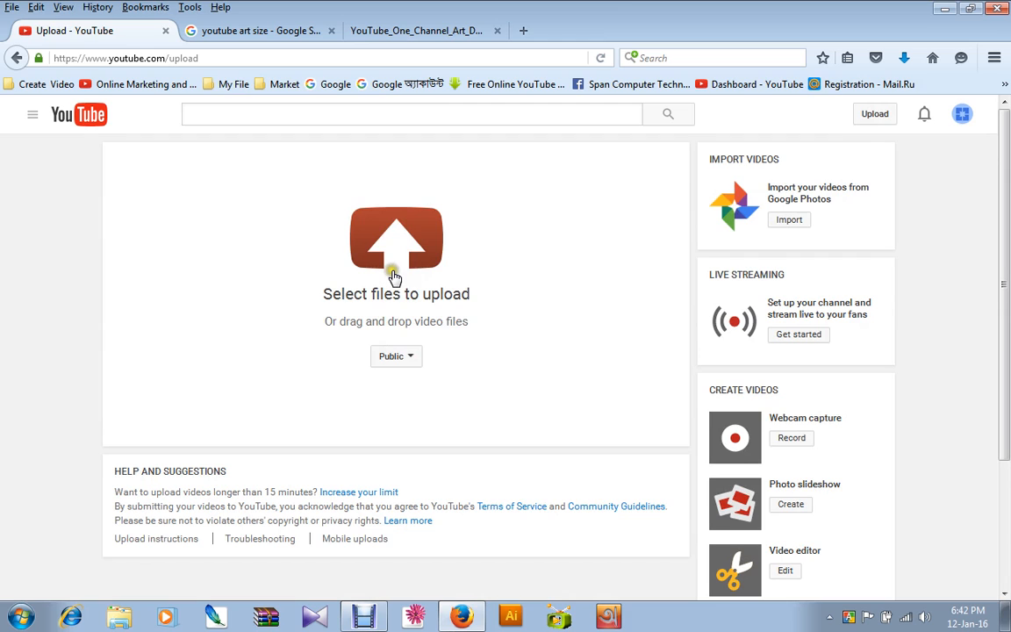
{"action": "left_click", "coordinate": [395, 274]}
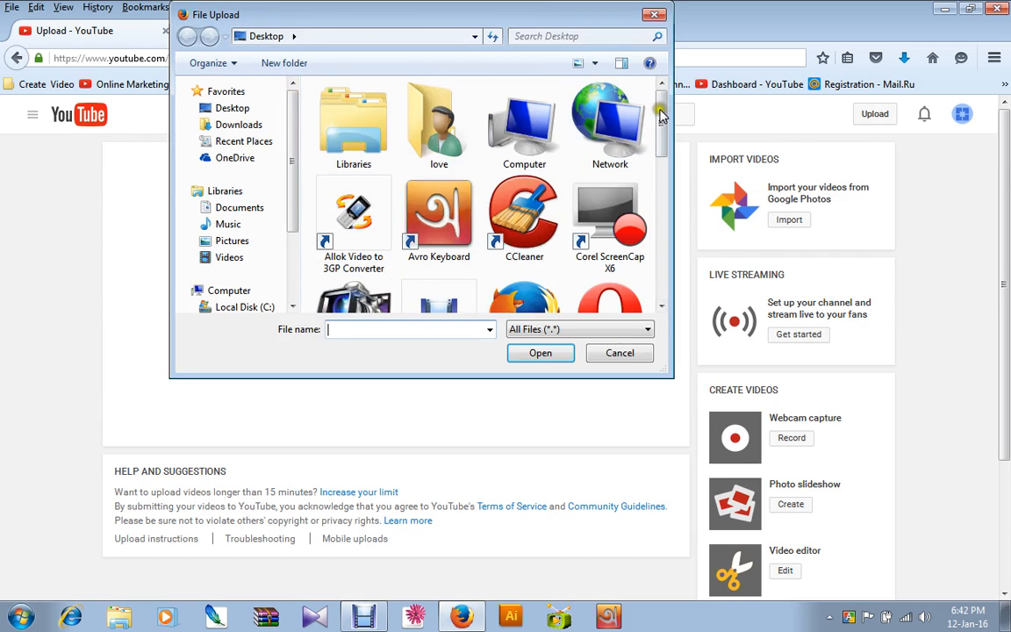
{"action": "left_click_drag", "start_coordinate": [661, 106], "coordinate": [662, 222]}
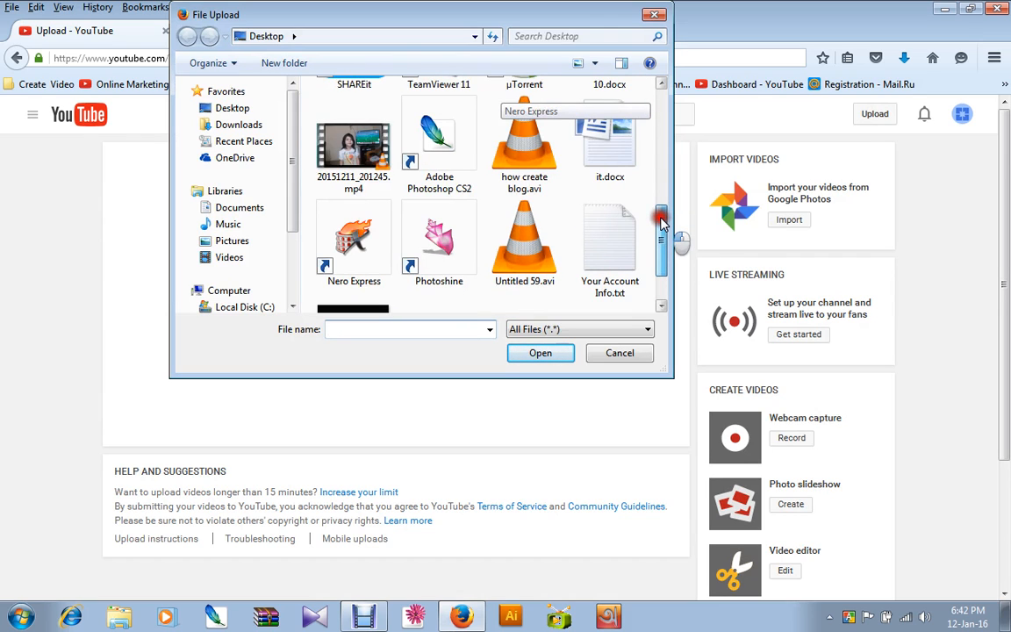
{"action": "left_click", "coordinate": [656, 15]}
{"action": "left_click", "coordinate": [960, 114]}
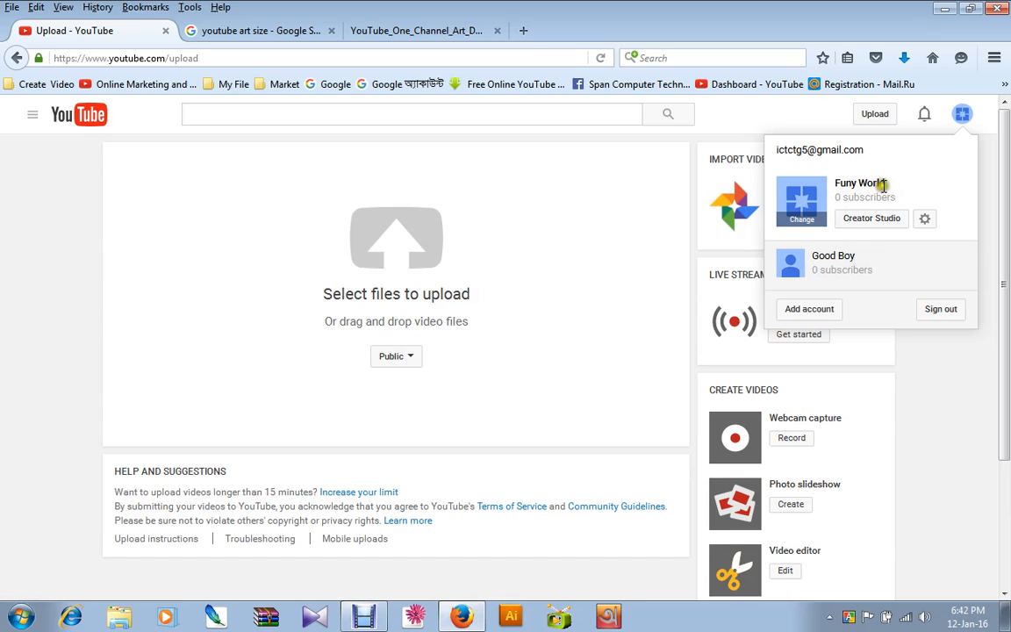
{"action": "left_click", "coordinate": [802, 107]}
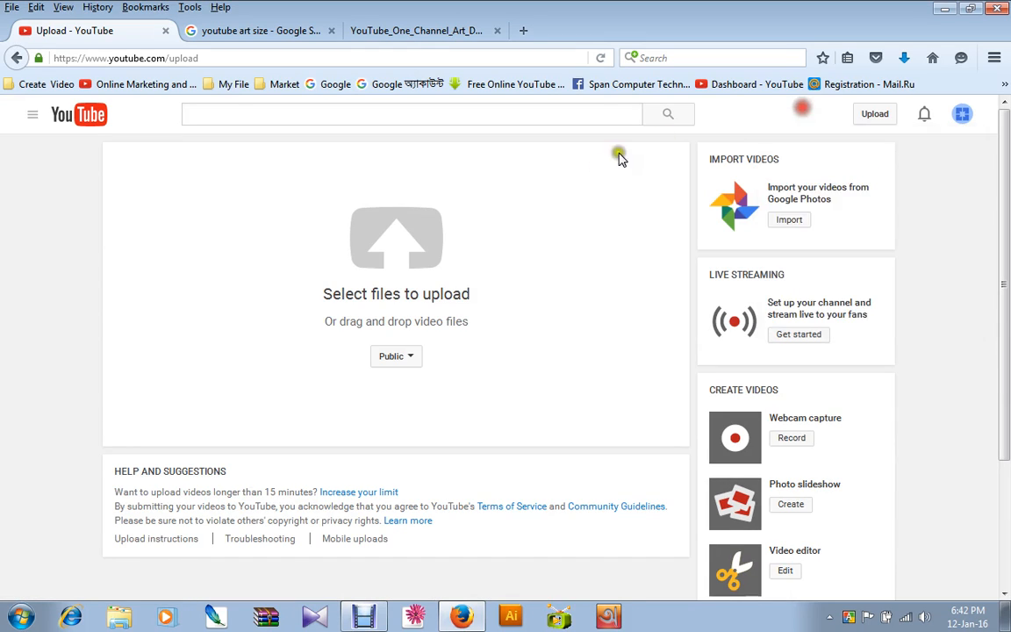
Upload the video 20151211_201245.mp4 from the Desktop with Public visibility.
{"action": "left_click", "coordinate": [394, 235]}
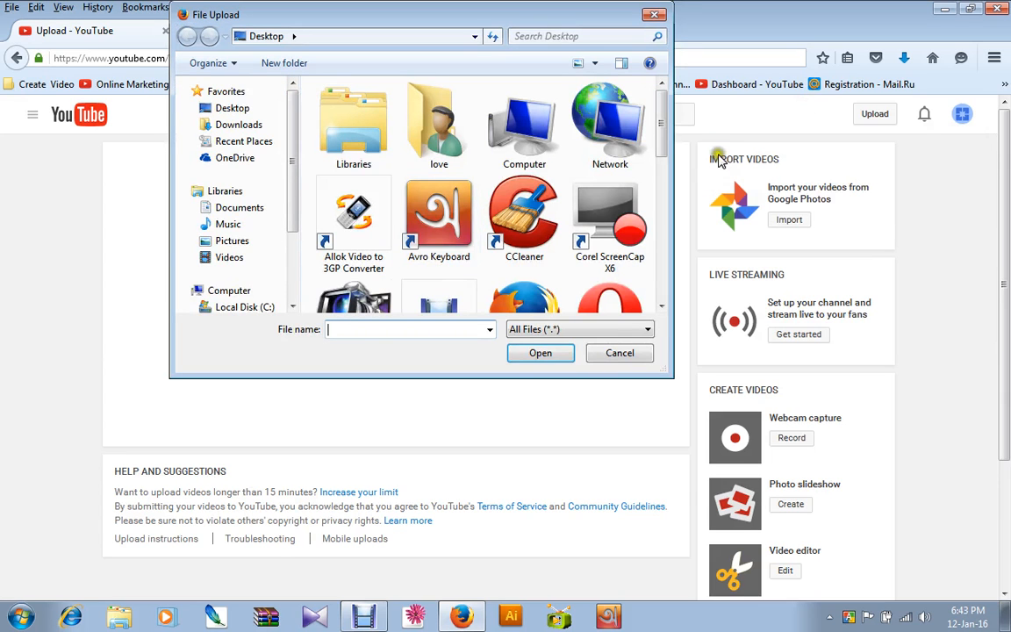
{"action": "left_click_drag", "start_coordinate": [665, 118], "coordinate": [664, 248]}
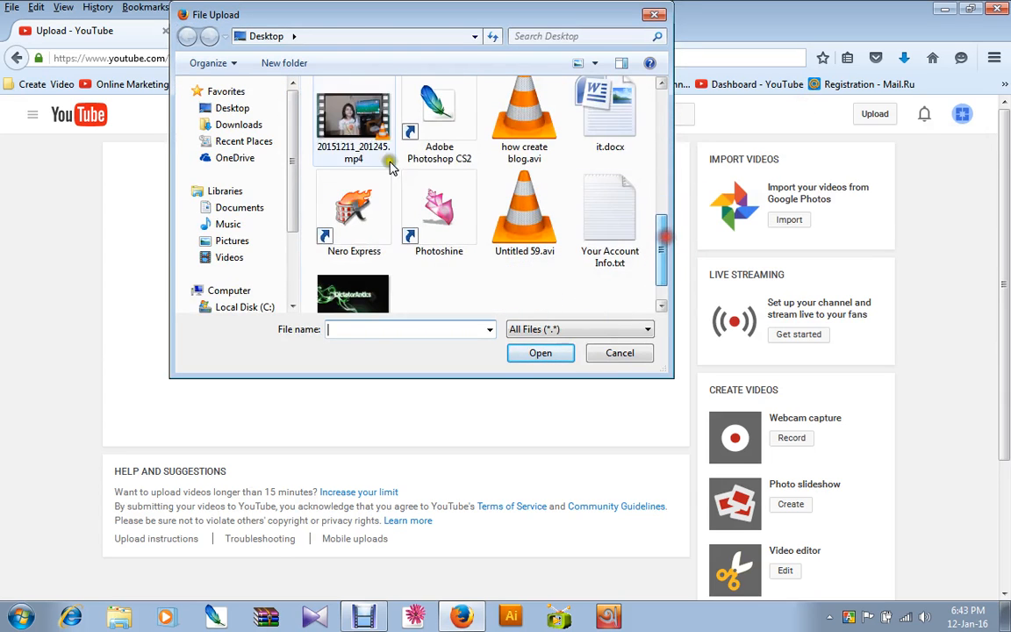
{"action": "left_click", "coordinate": [351, 124]}
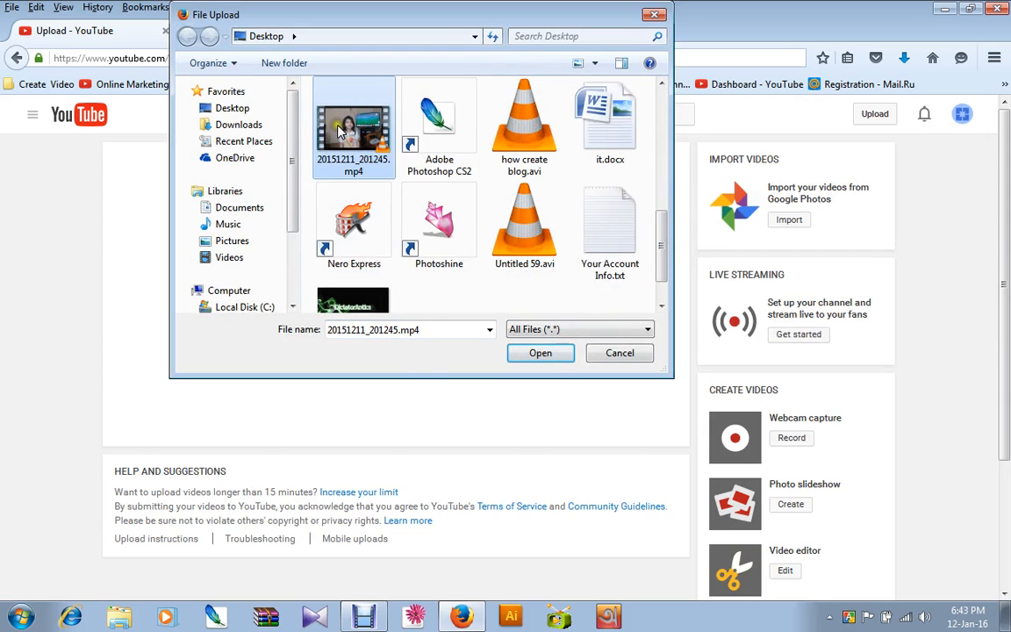
{"action": "left_click", "coordinate": [538, 356]}
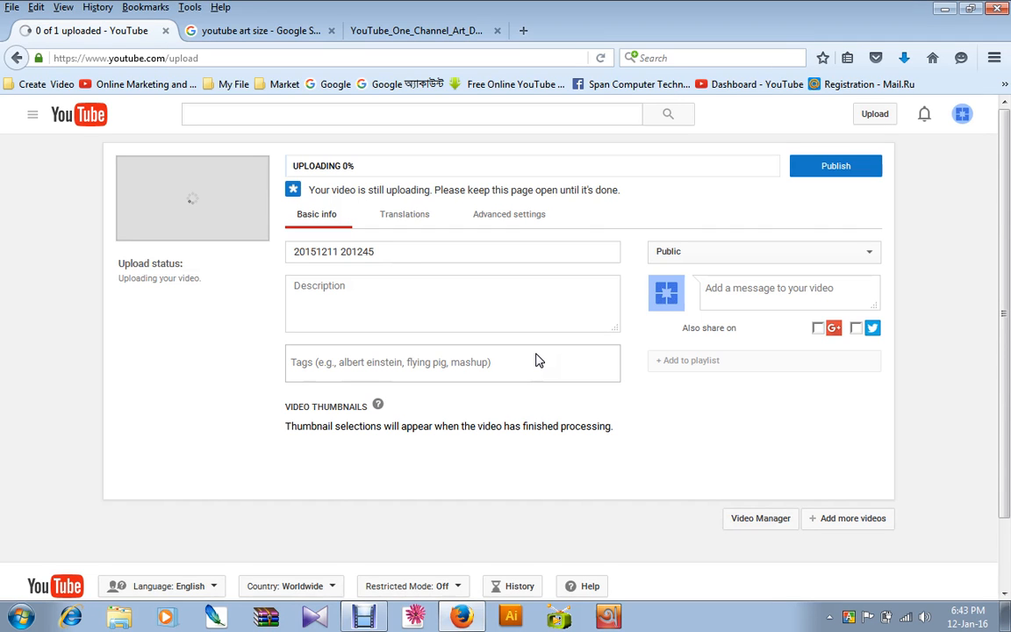
{"action": "left_click", "coordinate": [392, 313]}
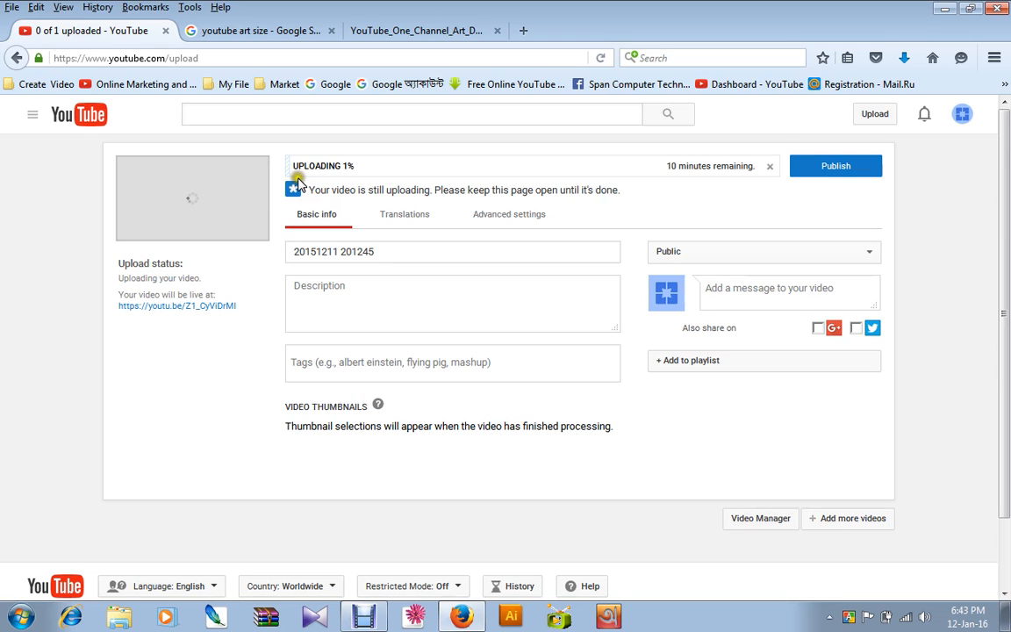
Open YouTube in a new browser tab and search for bangla kobita to find a title idea.
{"action": "right_click", "coordinate": [64, 115]}
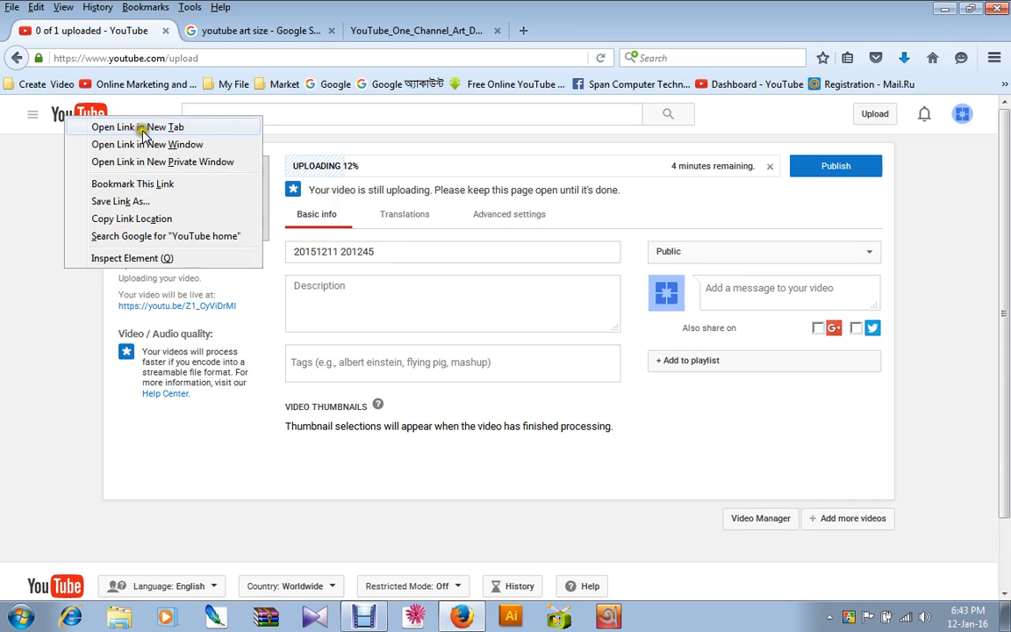
{"action": "left_click", "coordinate": [140, 127]}
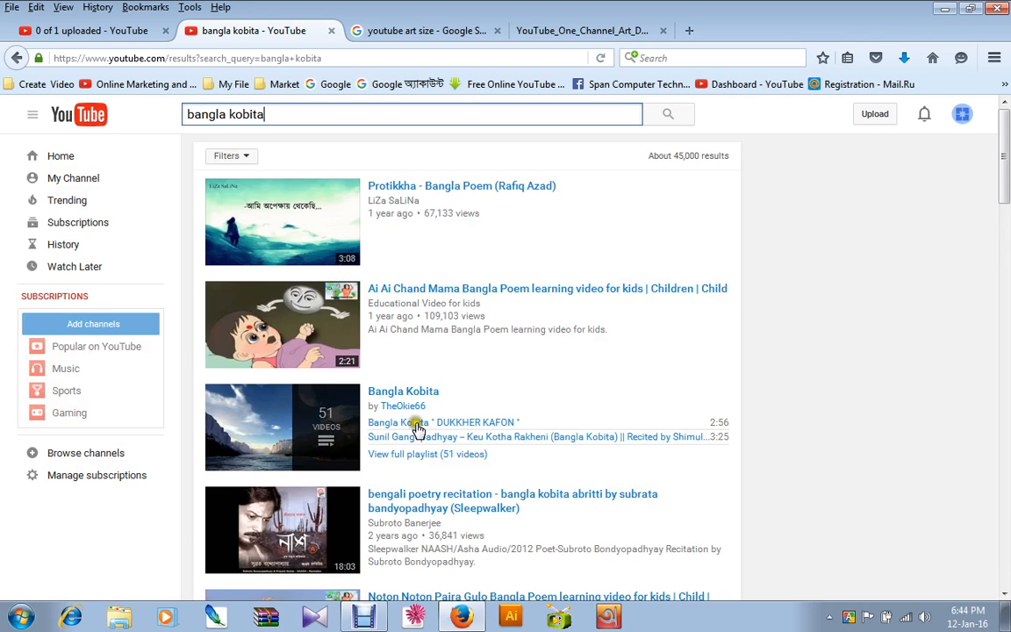
{"action": "key", "text": "ctrl+a"}
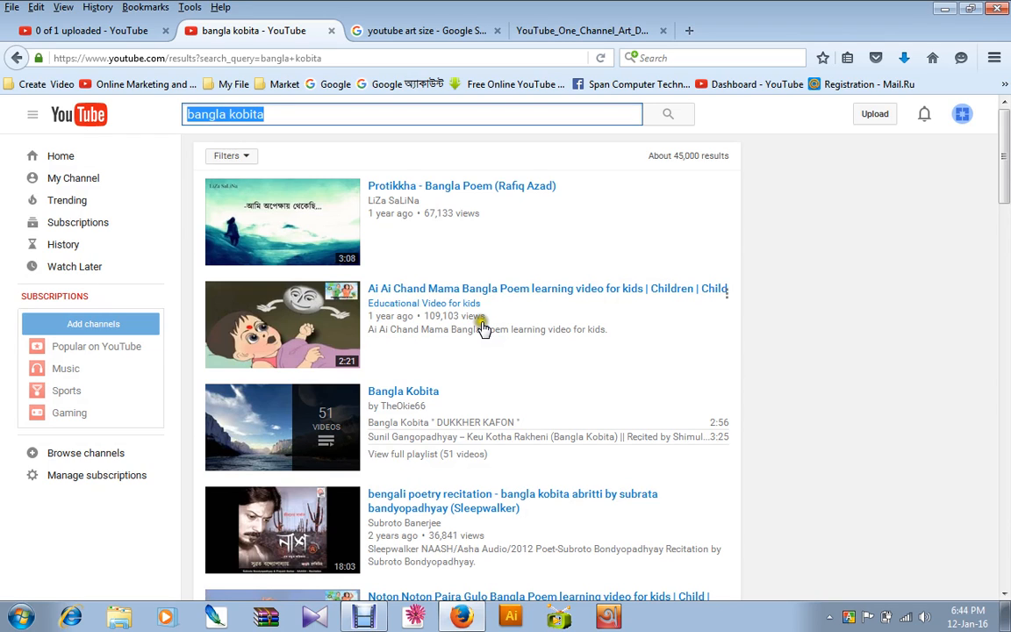
Title the uploading video Ai Ai Chand Mama Bangla Poem and fill its description with that title, followed by a line repeating it five times.
{"action": "left_click", "coordinate": [458, 247]}
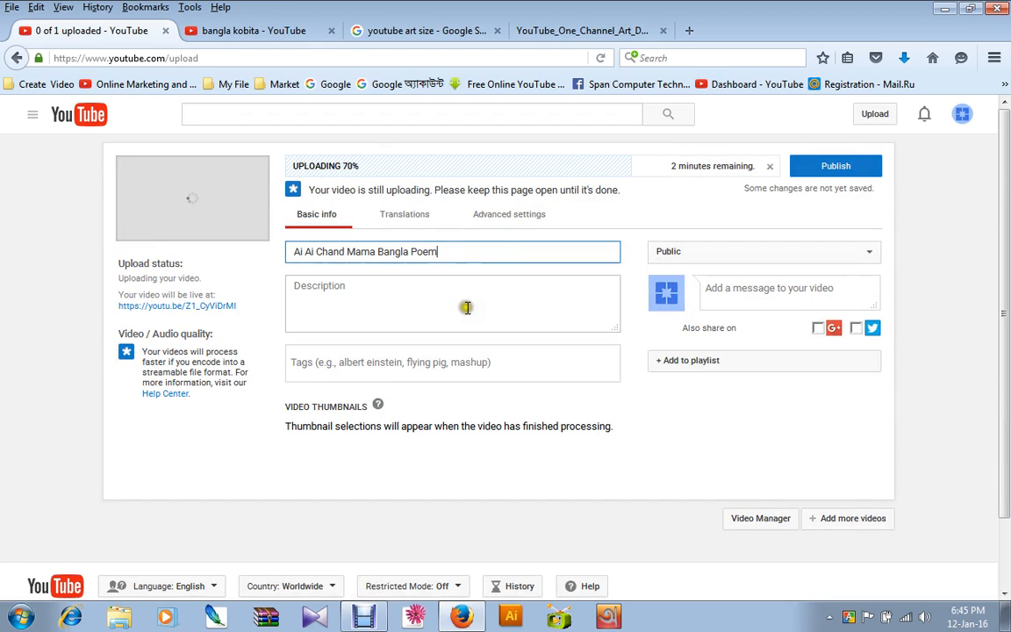
{"action": "left_click", "coordinate": [321, 293]}
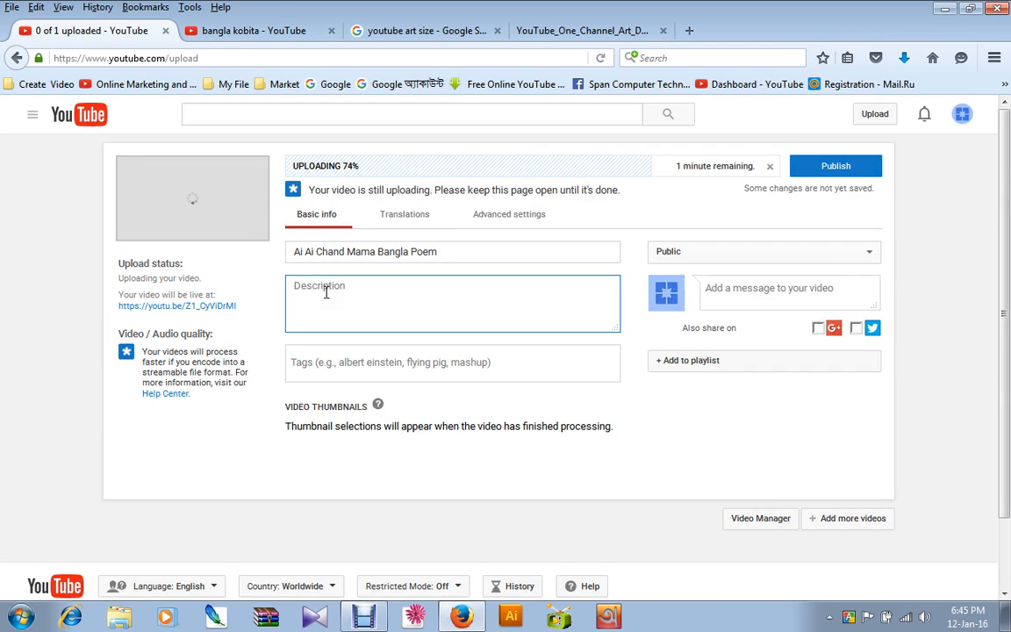
{"action": "type", "text": "Ai Ai Chand Mama Bangla Poem"}
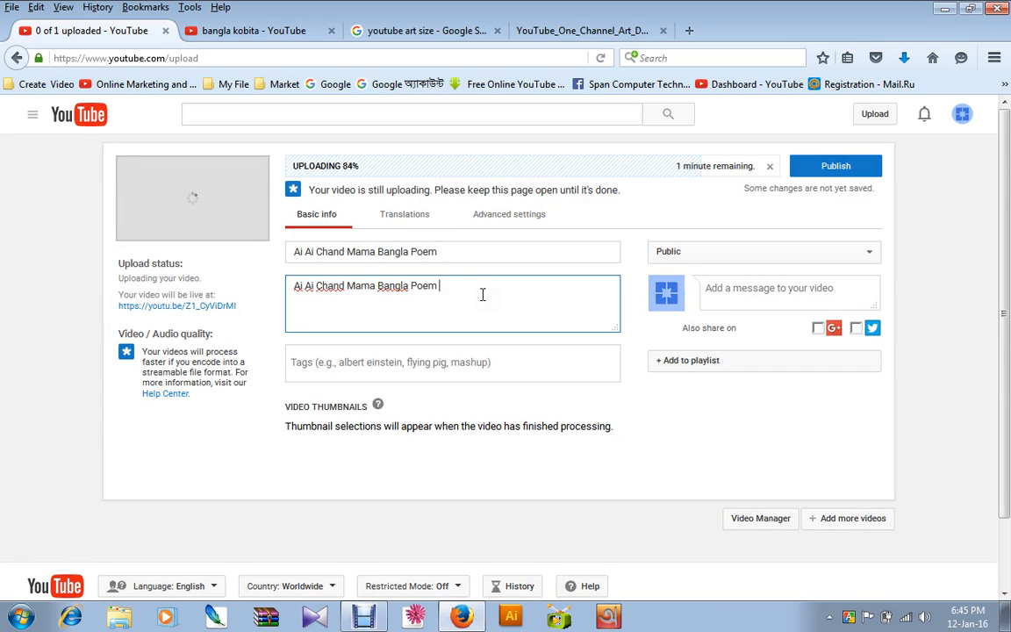
{"action": "key", "text": "Return"}
{"action": "key", "text": "ctrl+v"}
{"action": "key", "text": "ctrl+v"}
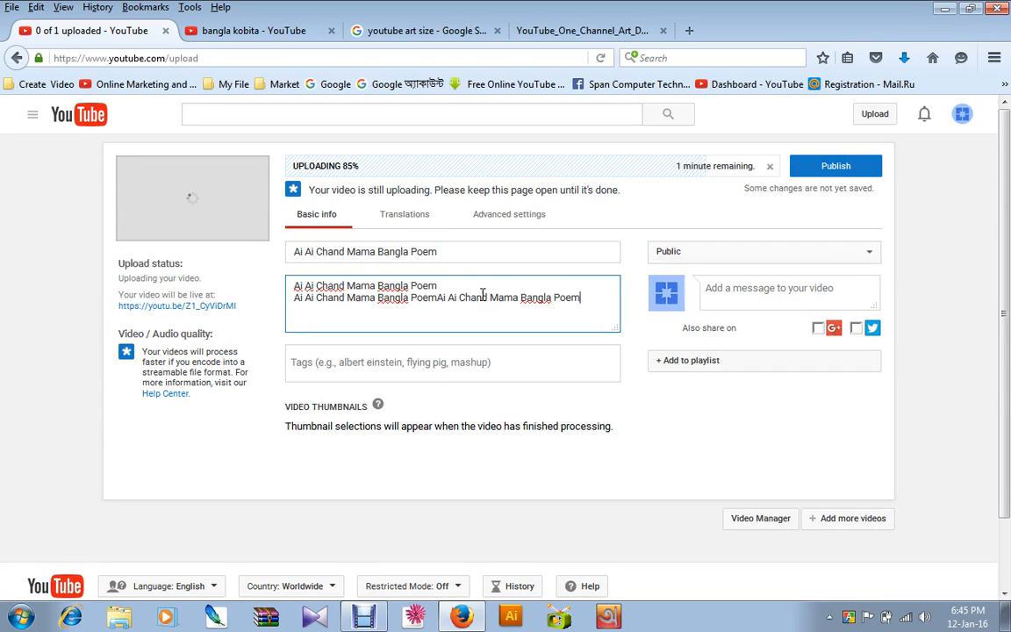
{"action": "key", "text": "ctrl+v"}
{"action": "key", "text": "ctrl+v"}
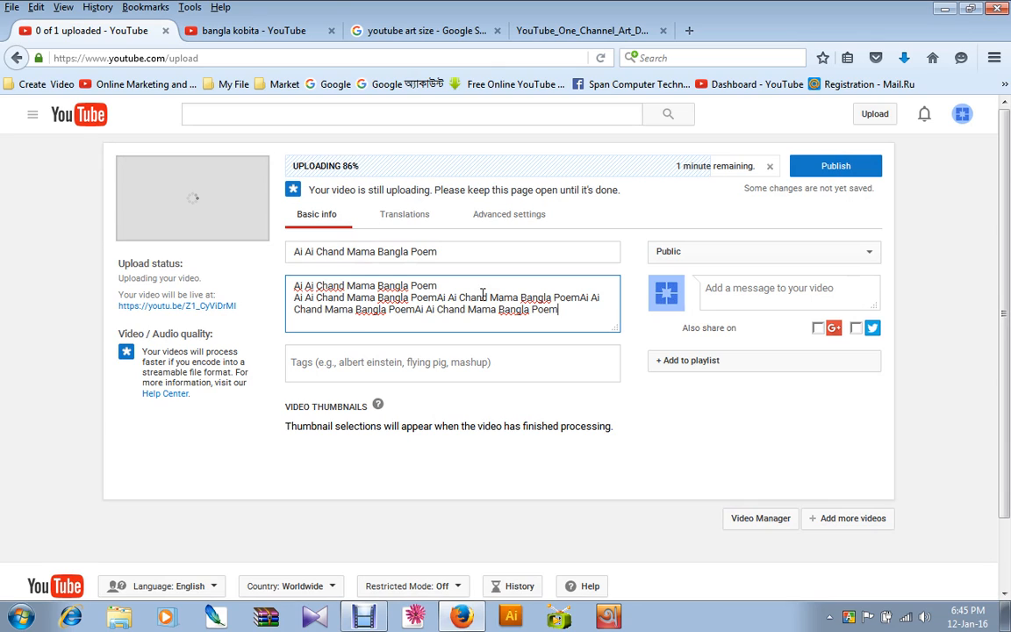
{"action": "type", "text": "Ai Ai Chand Mama Bangla Poem"}
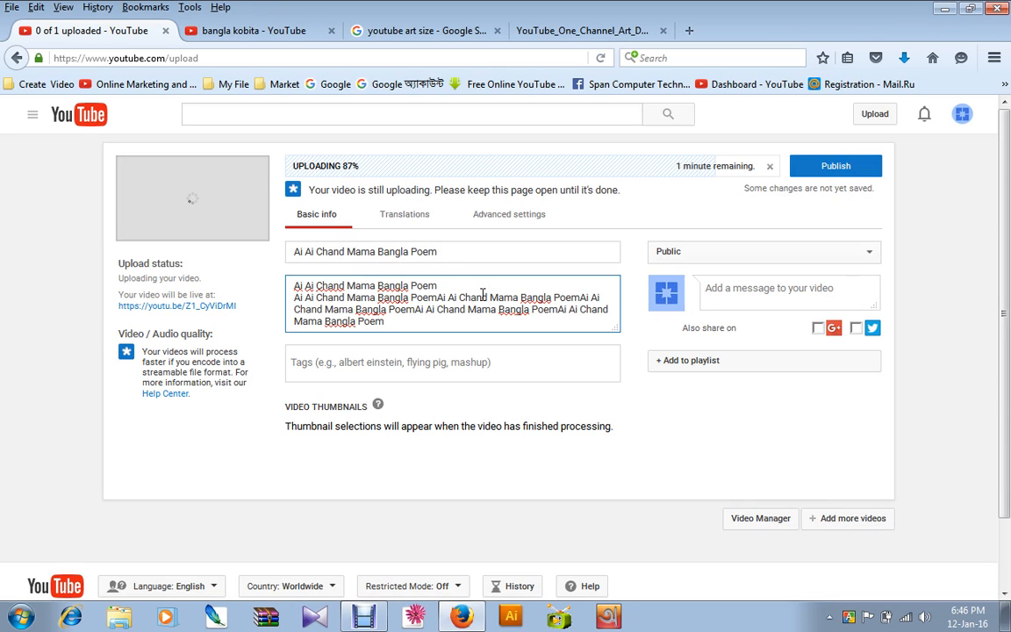
Add the tags Bangla Poem and Ai Ai Chand Mama to the video.
{"action": "left_click", "coordinate": [303, 366]}
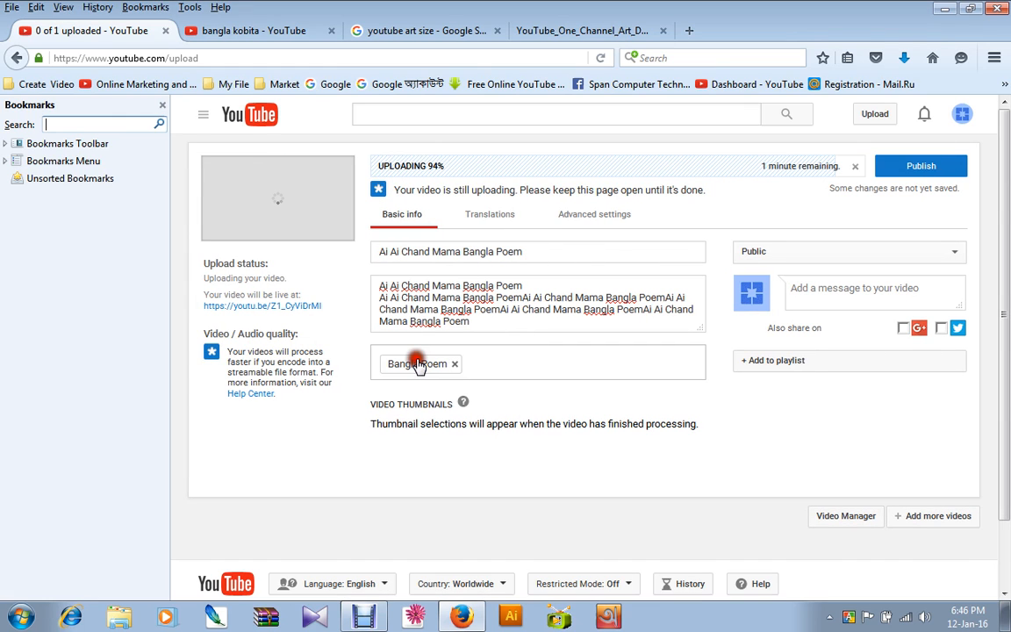
{"action": "left_click", "coordinate": [418, 365]}
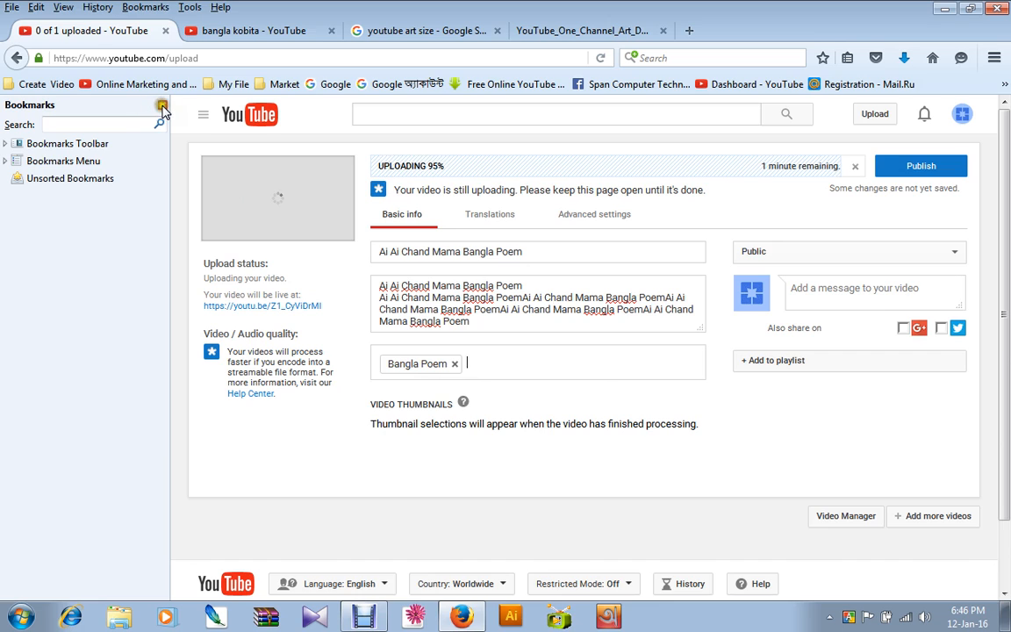
{"action": "left_click", "coordinate": [163, 105]}
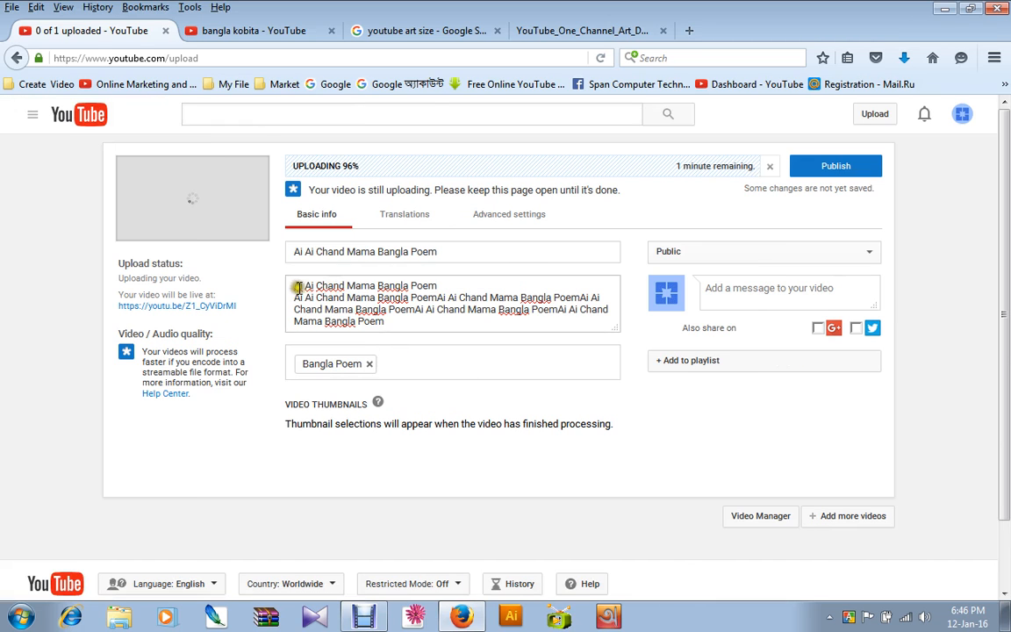
{"action": "left_click_drag", "start_coordinate": [293, 285], "coordinate": [429, 354]}
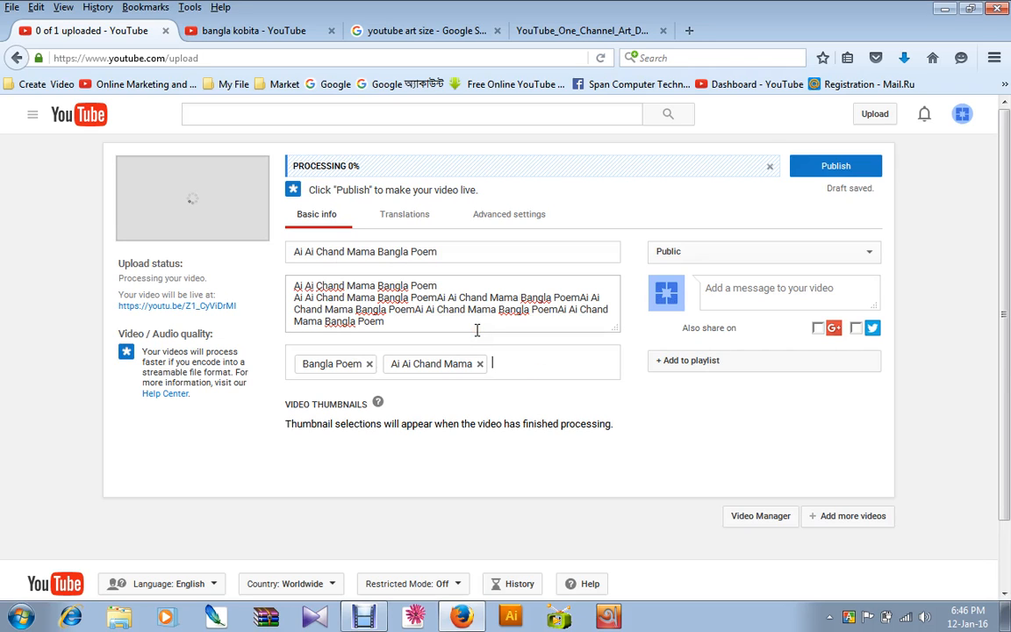
Open the Ai Ai Chand Mama Bangla Poem learning video from the search results, view its page source and close the video page.
{"action": "left_click", "coordinate": [232, 30]}
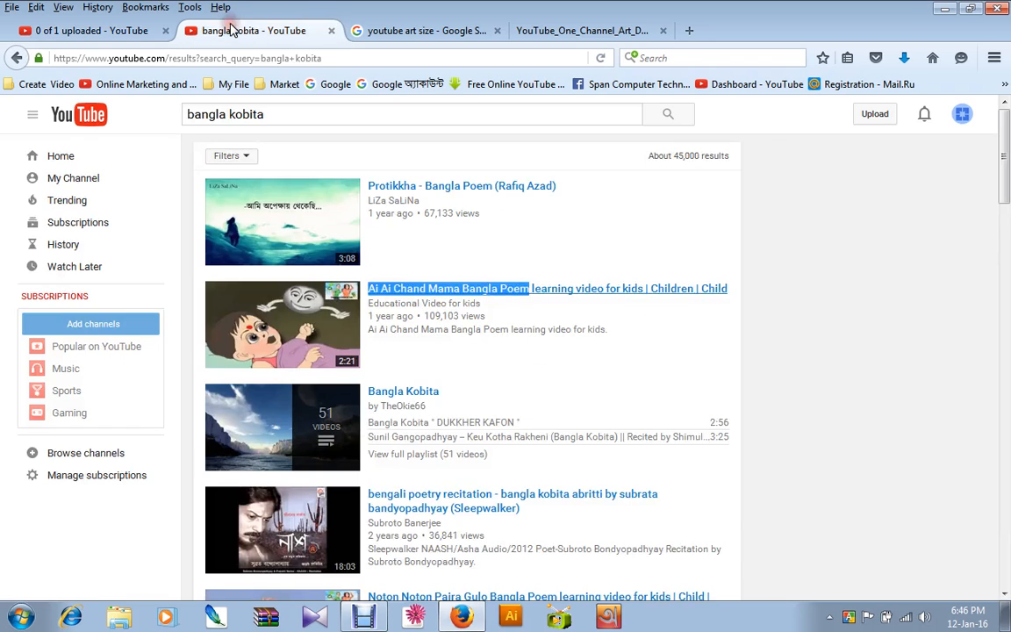
{"action": "left_click", "coordinate": [463, 296]}
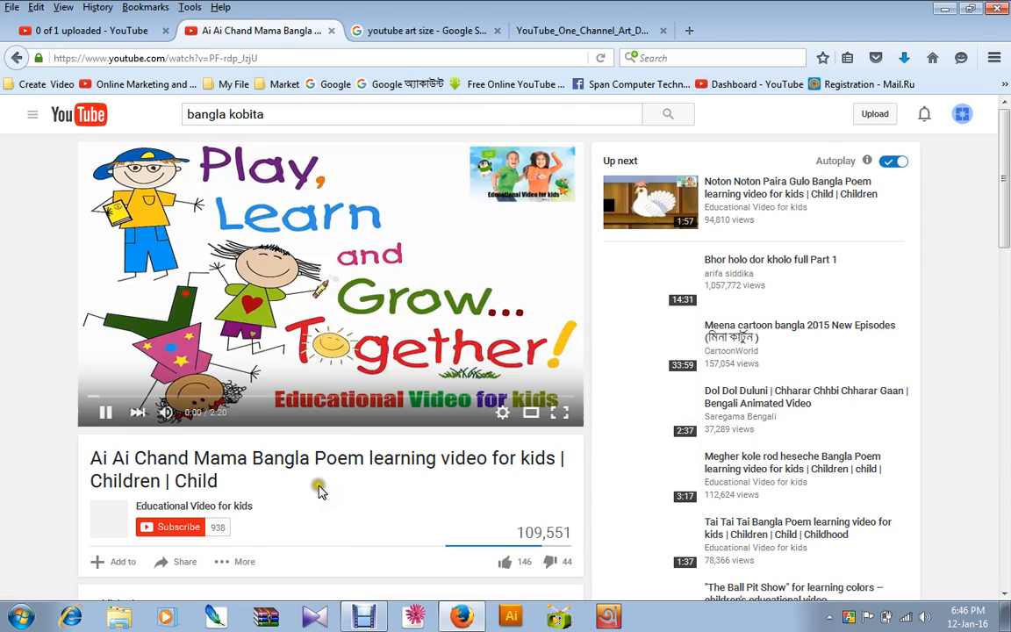
{"action": "right_click", "coordinate": [320, 492]}
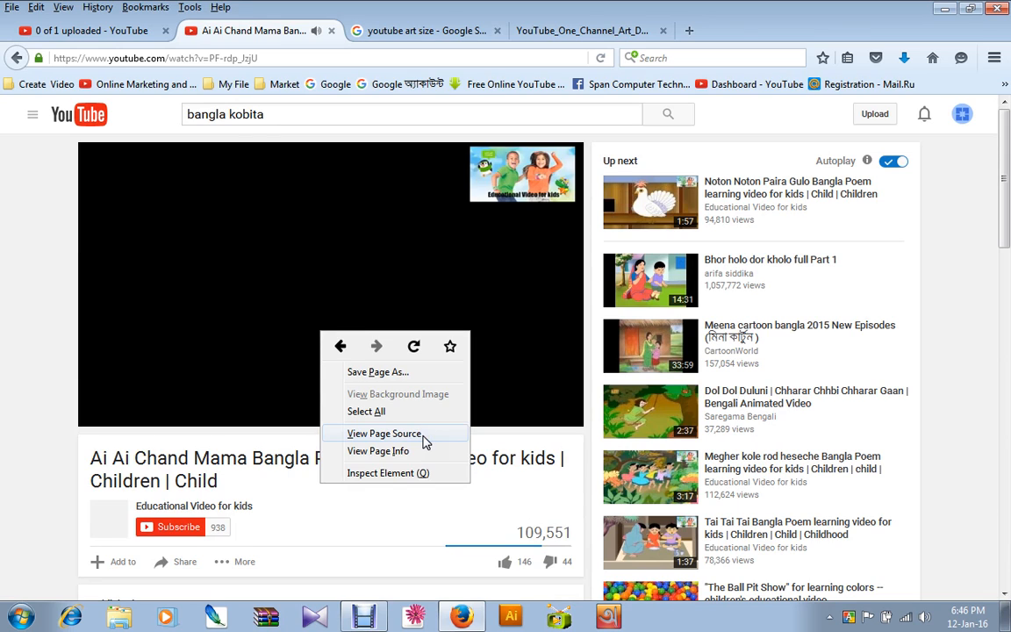
{"action": "left_click", "coordinate": [423, 441]}
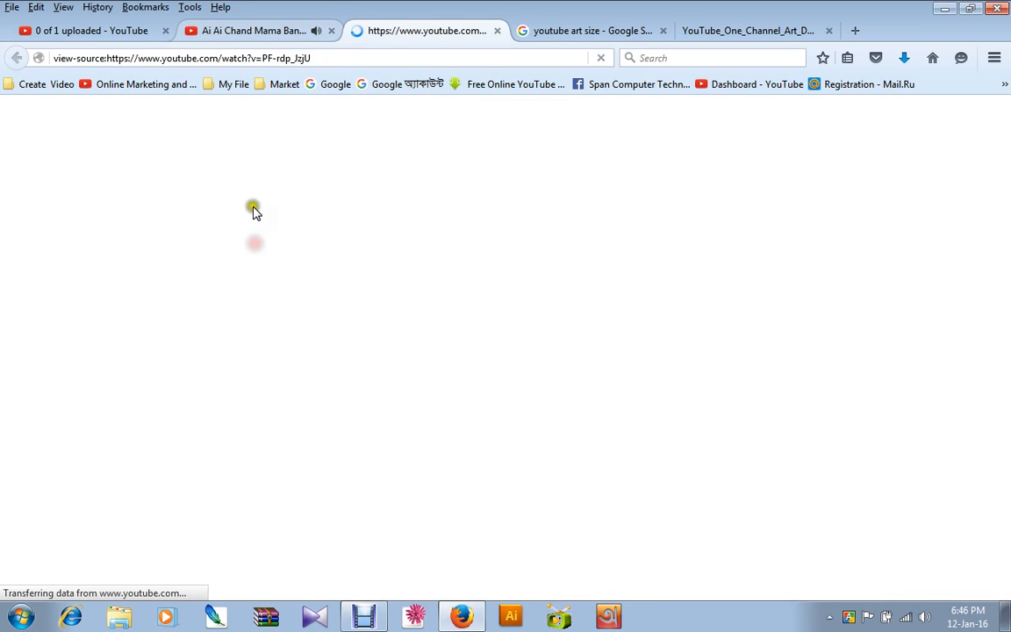
{"action": "left_click", "coordinate": [263, 31]}
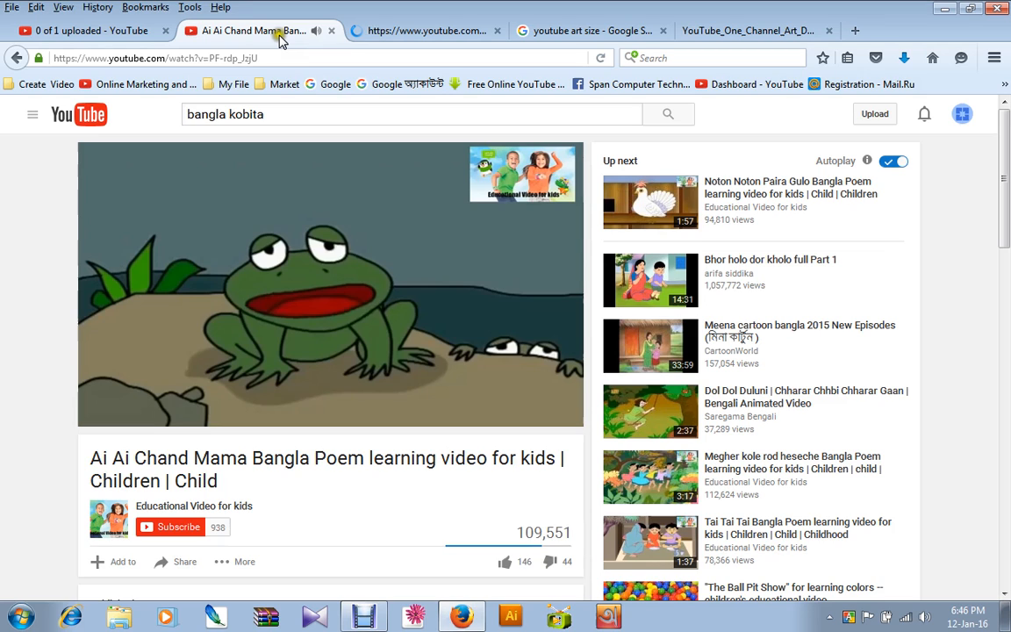
{"action": "middle_click", "coordinate": [279, 40]}
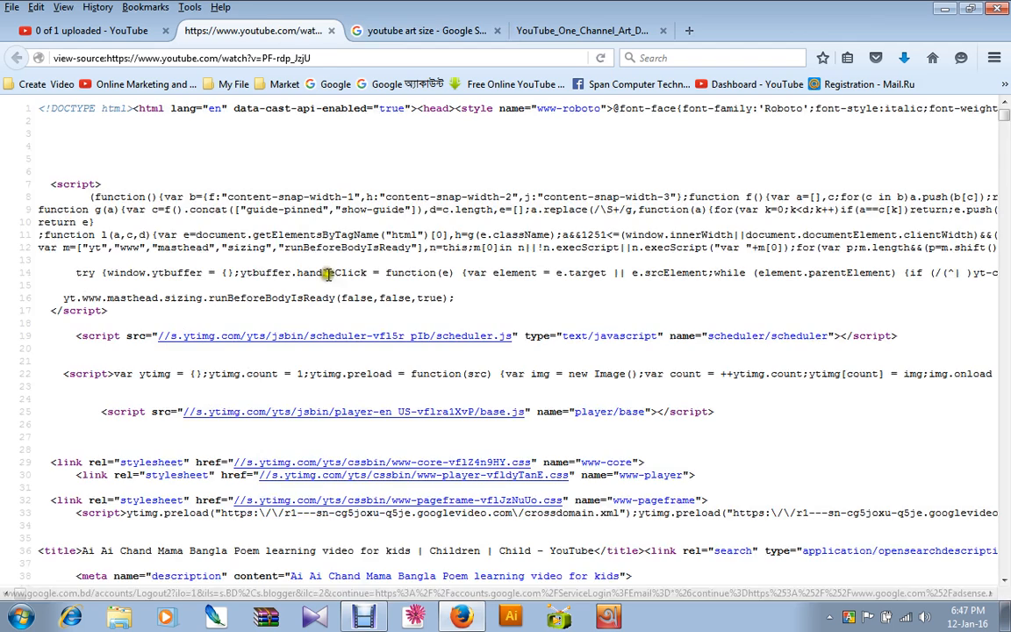
Look through the page source for the keywords meta line below the title and description.
{"action": "left_click_drag", "start_coordinate": [39, 234], "coordinate": [750, 388]}
{"action": "left_click", "coordinate": [612, 223]}
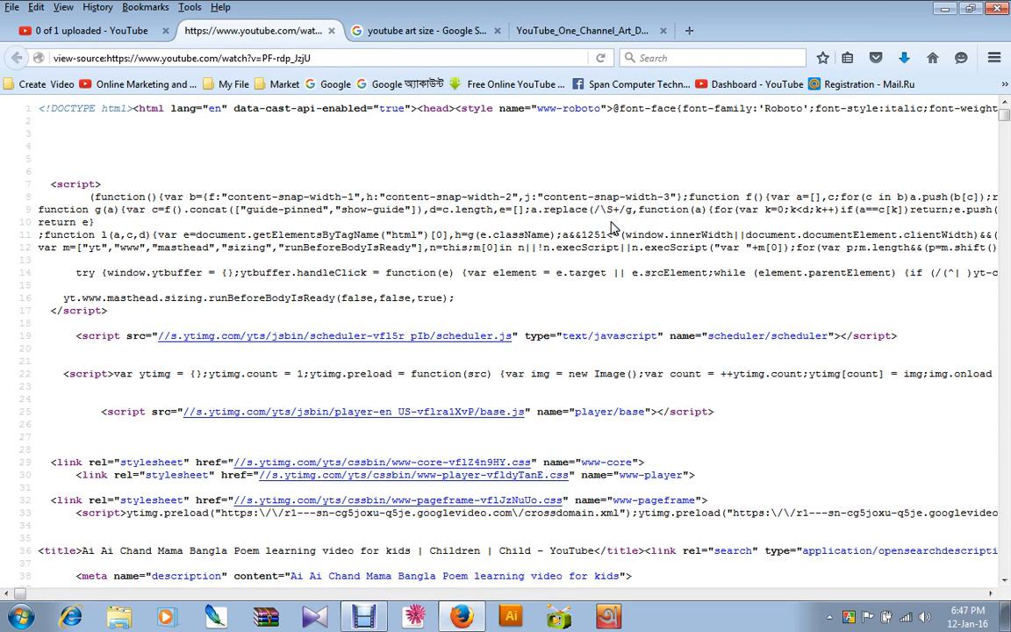
{"action": "scroll", "coordinate": [549, 204], "scroll_direction": "down", "scroll_amount": 2}
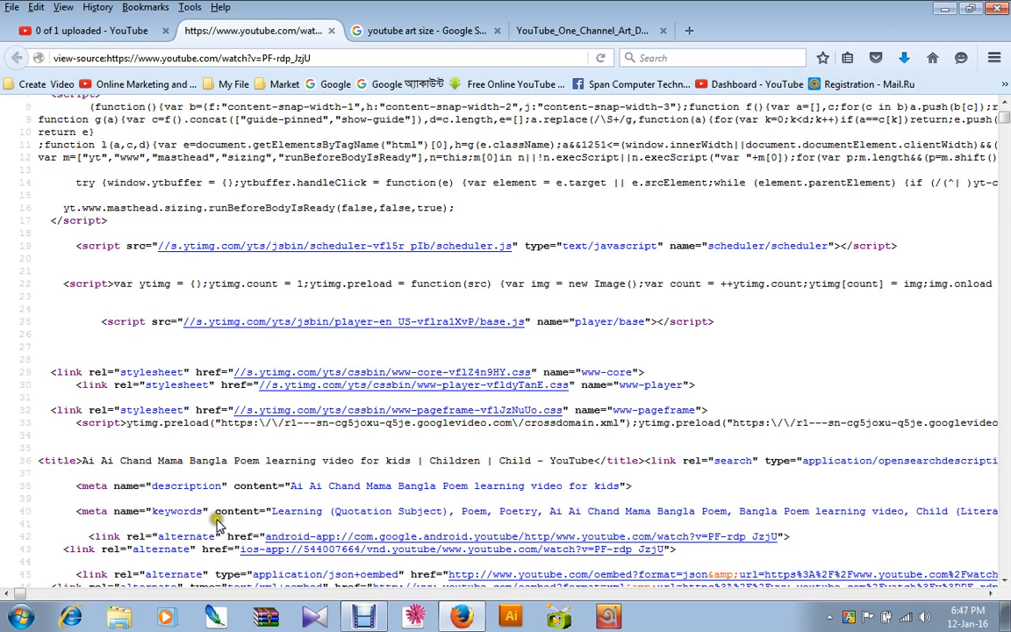
{"action": "left_click_drag", "start_coordinate": [152, 511], "coordinate": [189, 511]}
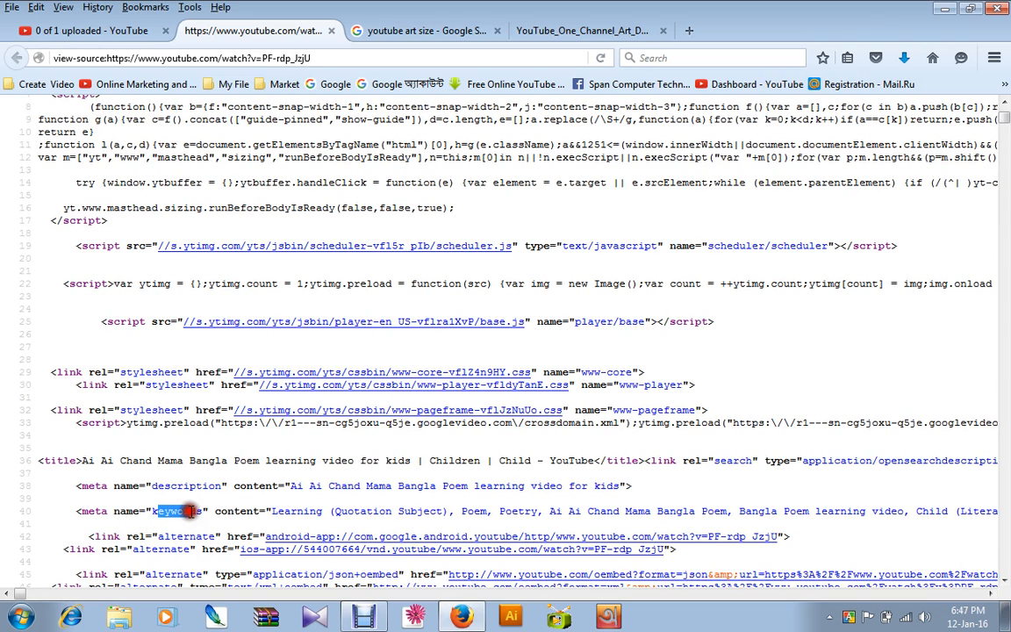
{"action": "double_click", "coordinate": [191, 510]}
{"action": "left_click", "coordinate": [355, 170]}
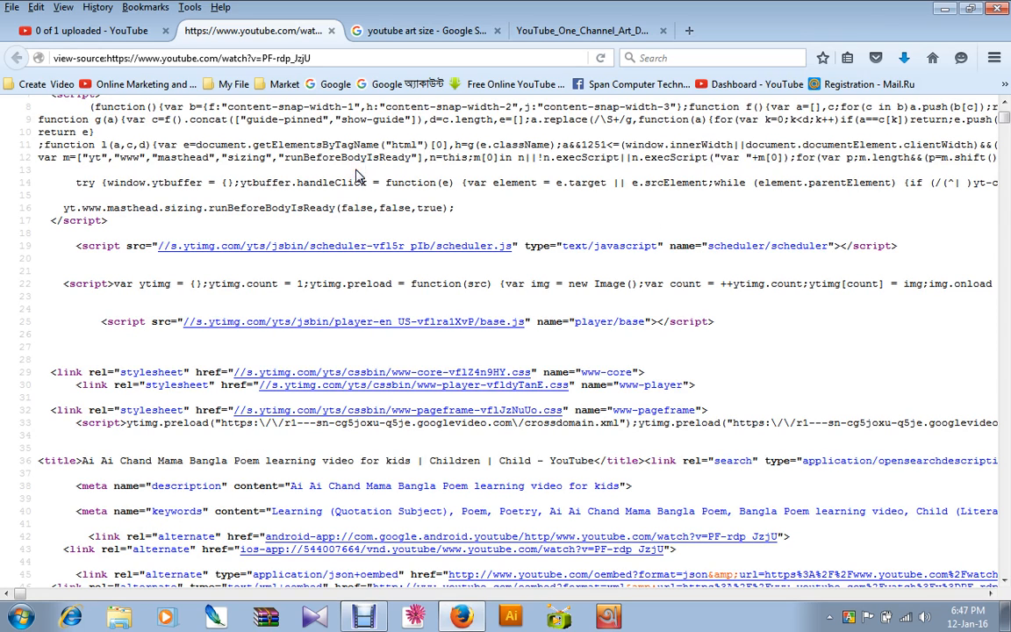
Search the page source for keyword and step through the matches back to the keywords meta line.
{"action": "key", "text": "ctrl+f"}
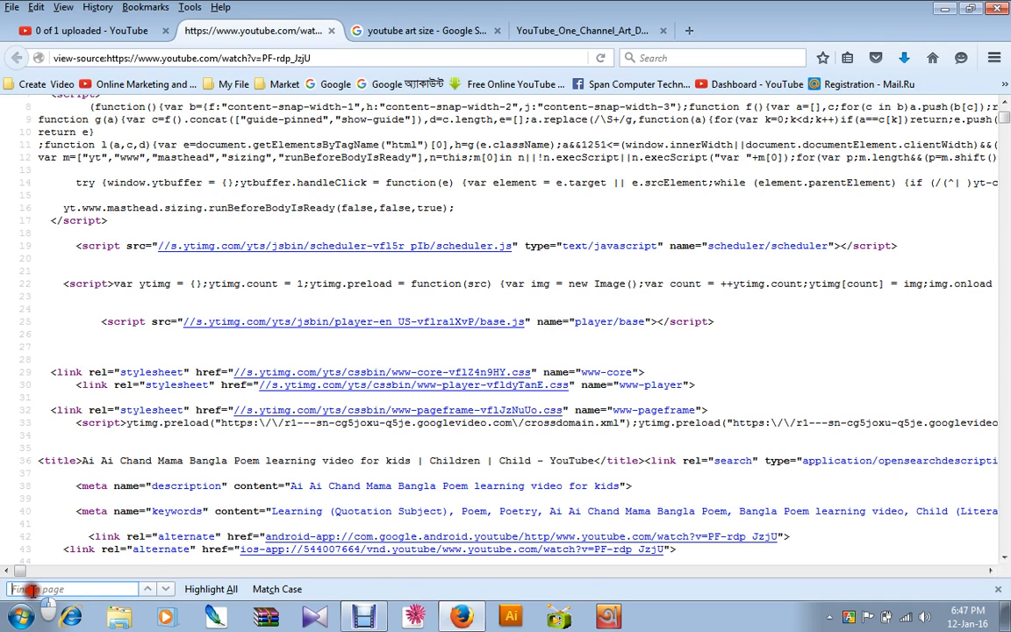
{"action": "type", "text": "k"}
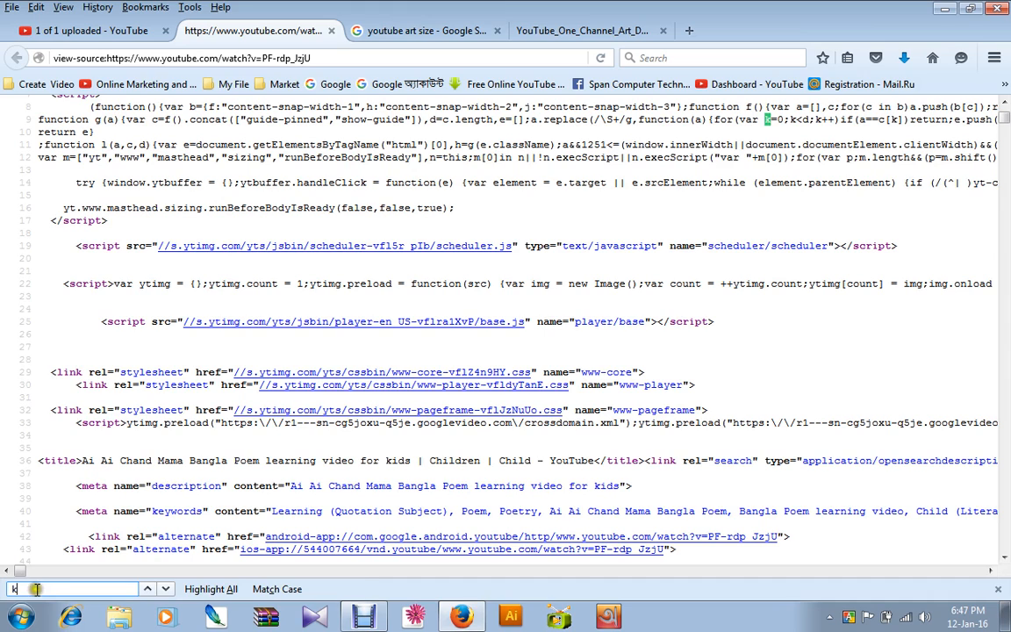
{"action": "type", "text": "eyword"}
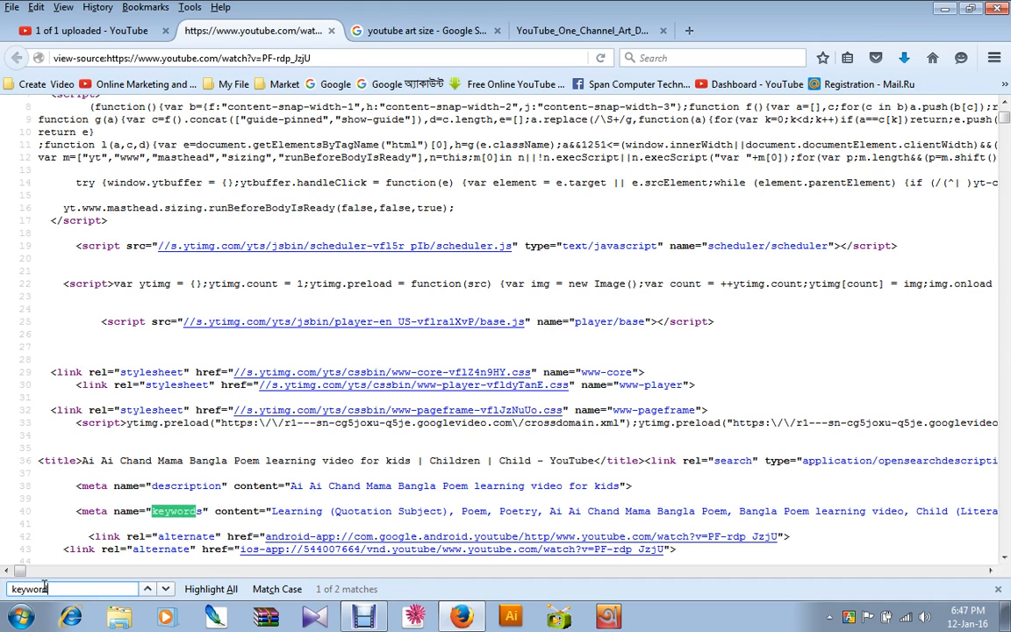
{"action": "key", "text": "Return"}
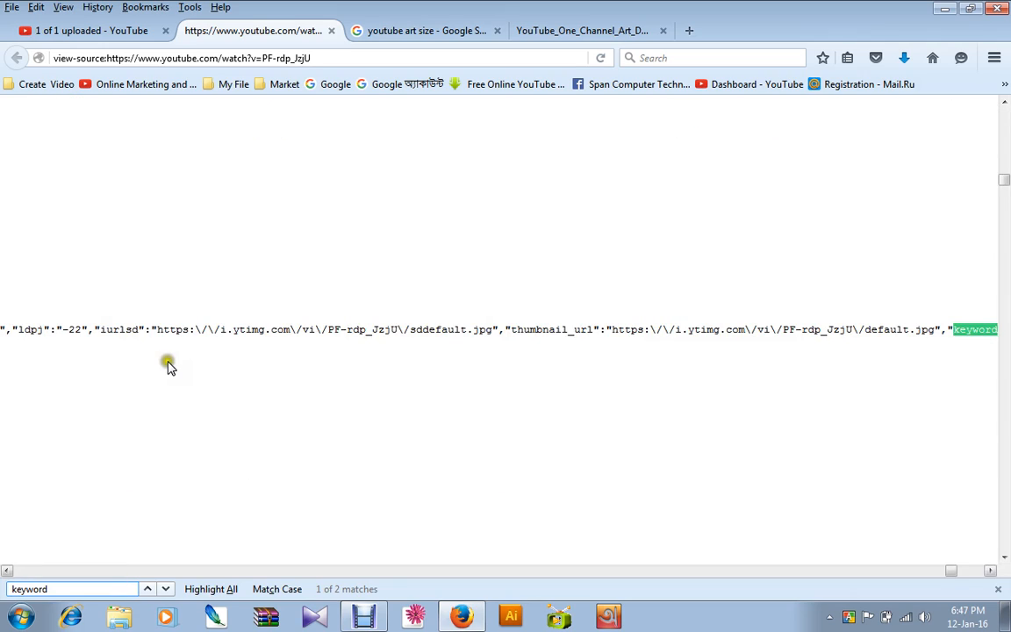
{"action": "key", "text": "Return"}
{"action": "key", "text": "Return"}
{"action": "key", "text": "Return"}
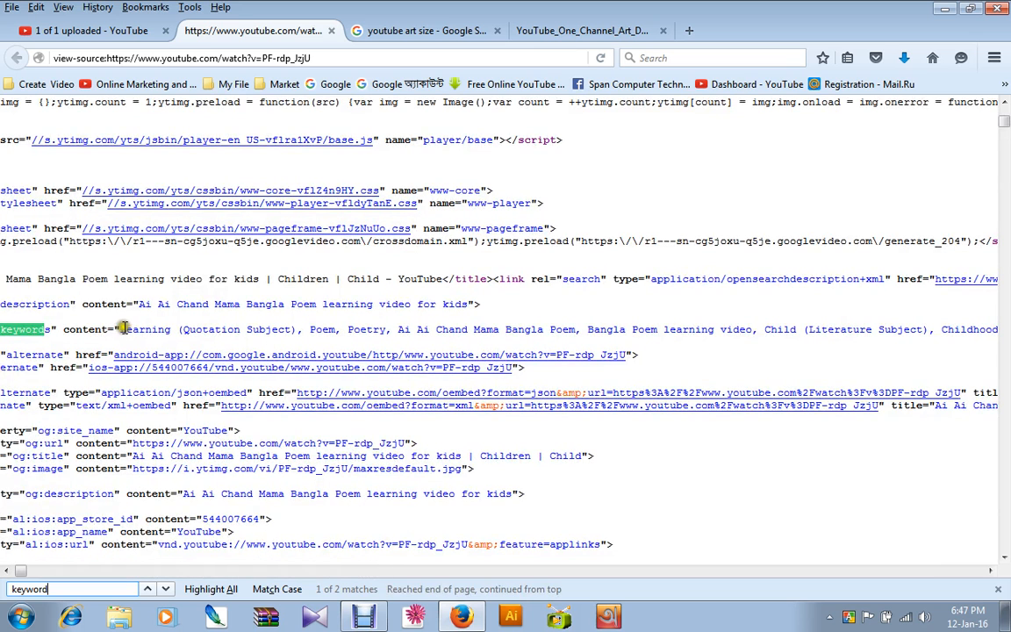
Copy the content of the keywords meta line into a new Notepad document.
{"action": "left_click_drag", "start_coordinate": [121, 330], "coordinate": [4, 356]}
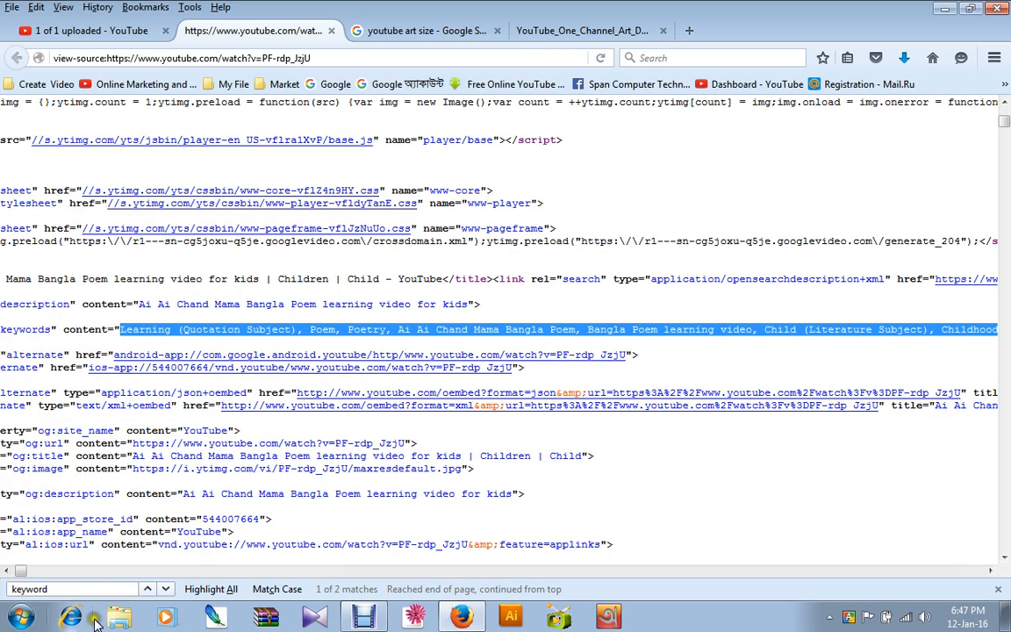
{"action": "key", "text": "super"}
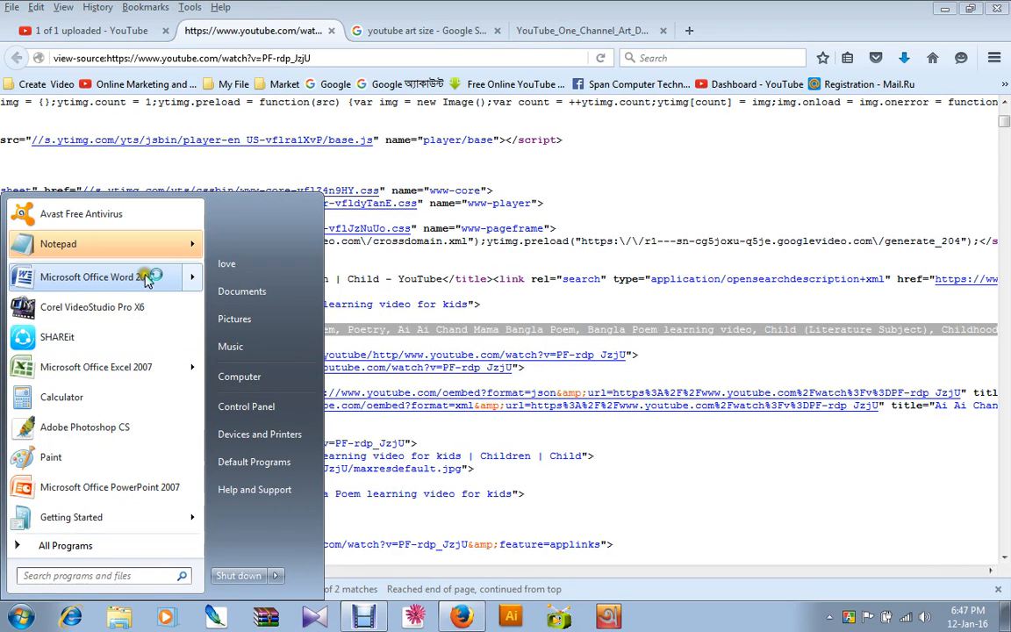
{"action": "left_click", "coordinate": [124, 244]}
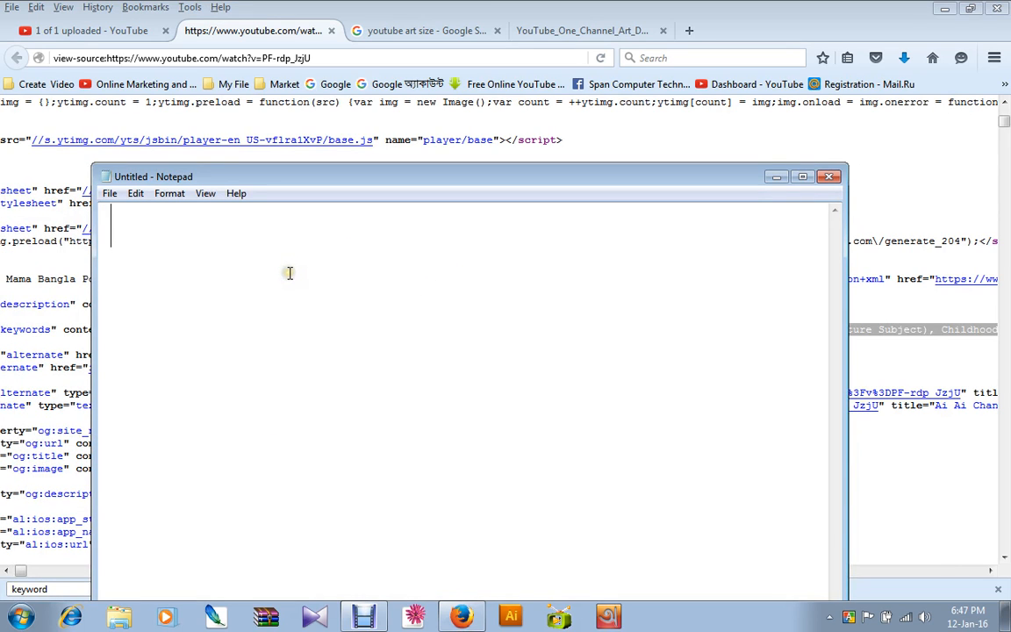
{"action": "key", "text": "ctrl+v"}
{"action": "left_click_drag", "start_coordinate": [487, 323], "coordinate": [199, 318]}
{"action": "key", "text": "Delete"}
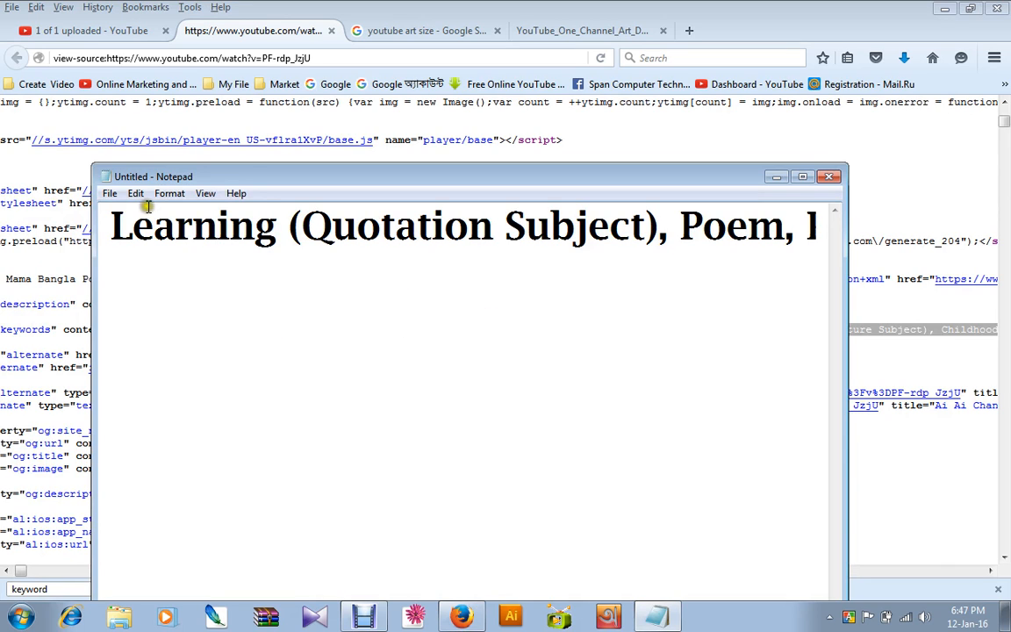
Set the Notepad font size to 10.
{"action": "left_click", "coordinate": [169, 193]}
{"action": "left_click", "coordinate": [187, 225]}
{"action": "left_click_drag", "start_coordinate": [439, 345], "coordinate": [441, 301]}
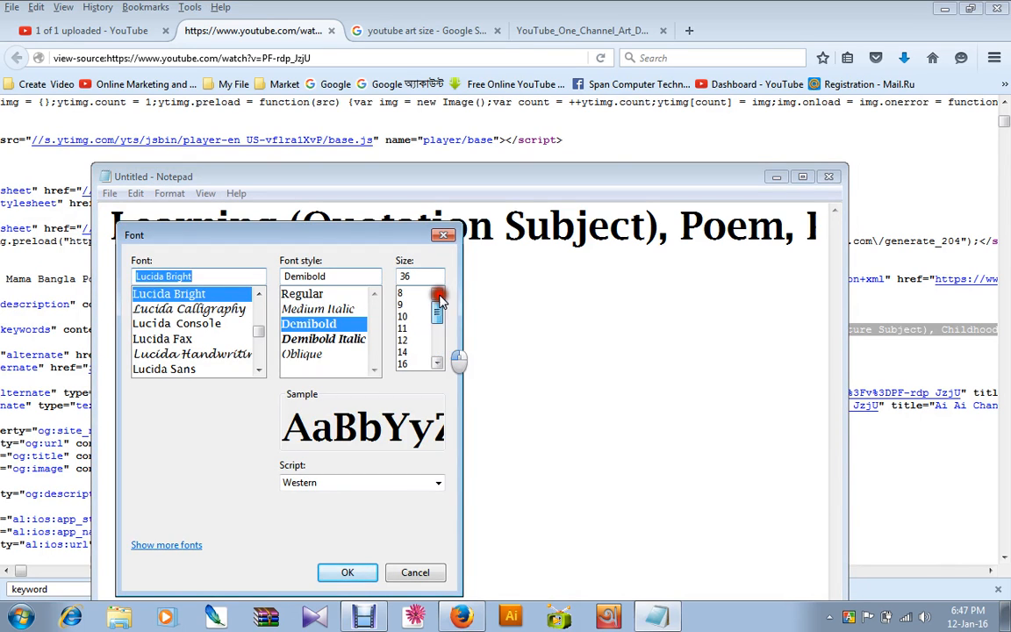
{"action": "left_click", "coordinate": [427, 316]}
{"action": "left_click", "coordinate": [345, 572]}
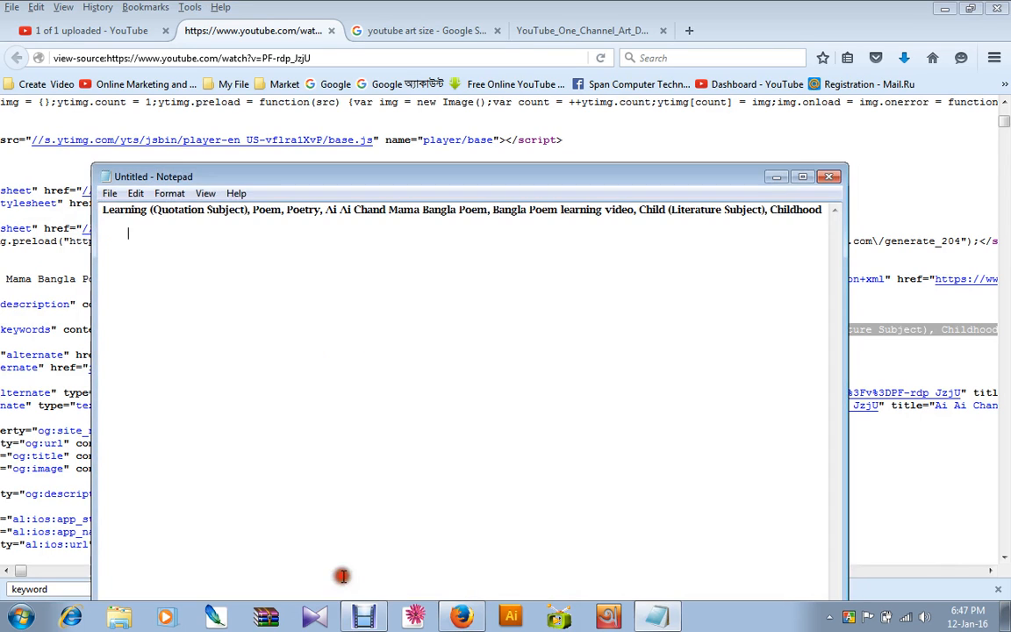
Copy Poem, Poetry from the Notepad keyword list into the uploaded video's tags.
{"action": "left_click", "coordinate": [137, 218]}
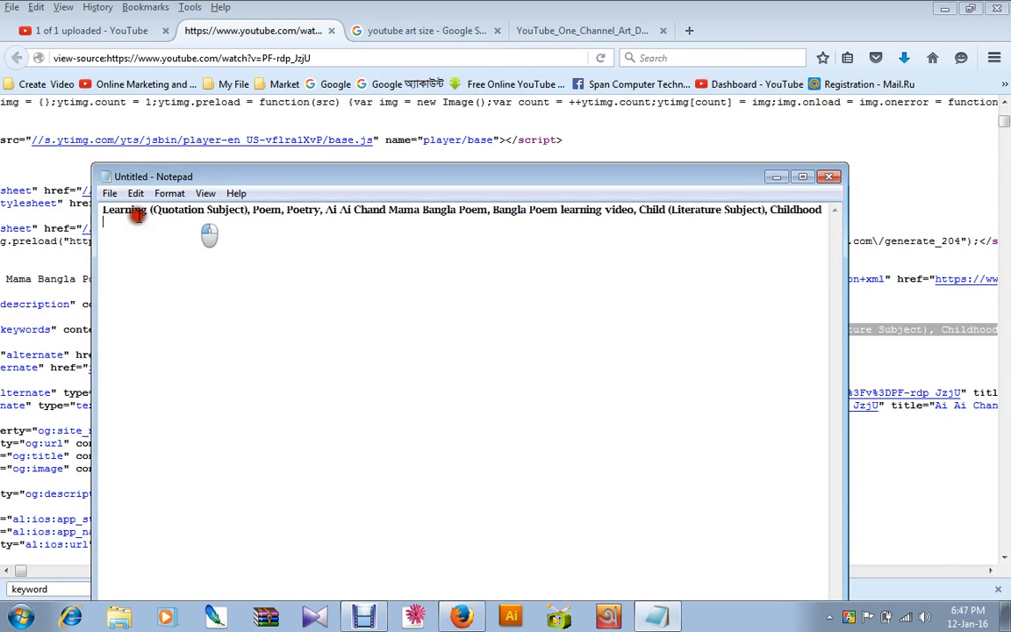
{"action": "left_click_drag", "start_coordinate": [138, 216], "coordinate": [39, 203]}
{"action": "left_click", "coordinate": [152, 223]}
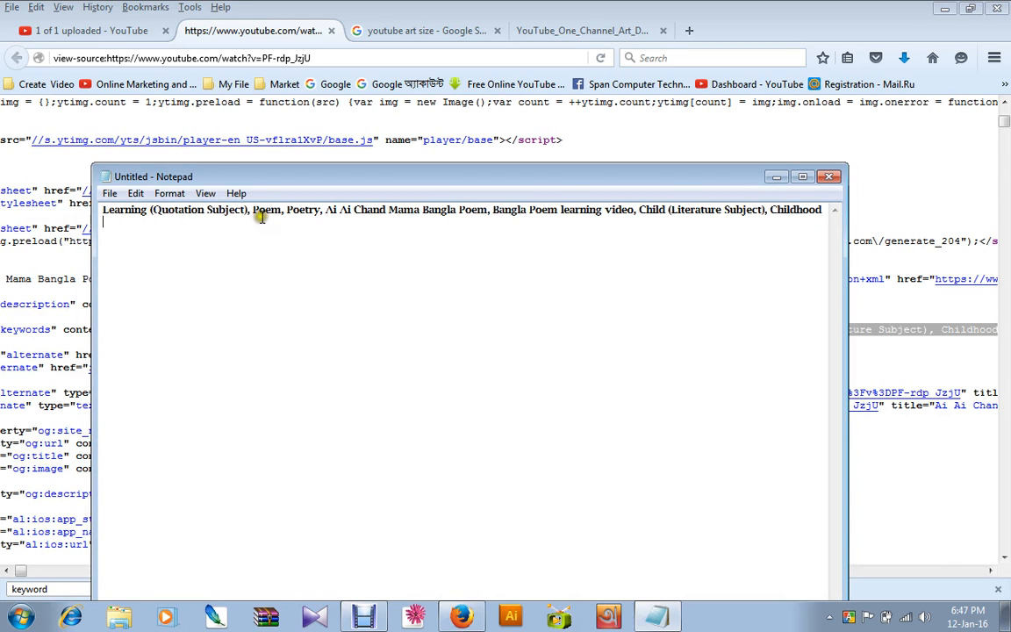
{"action": "left_click_drag", "start_coordinate": [253, 209], "coordinate": [323, 209]}
{"action": "key", "text": "ctrl+c"}
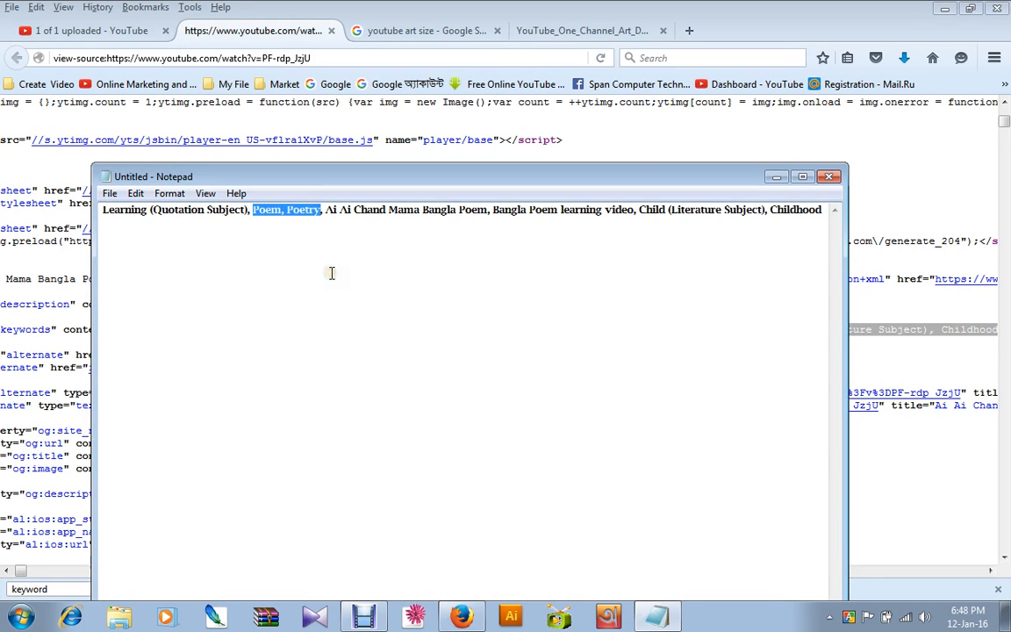
{"action": "left_click", "coordinate": [123, 30]}
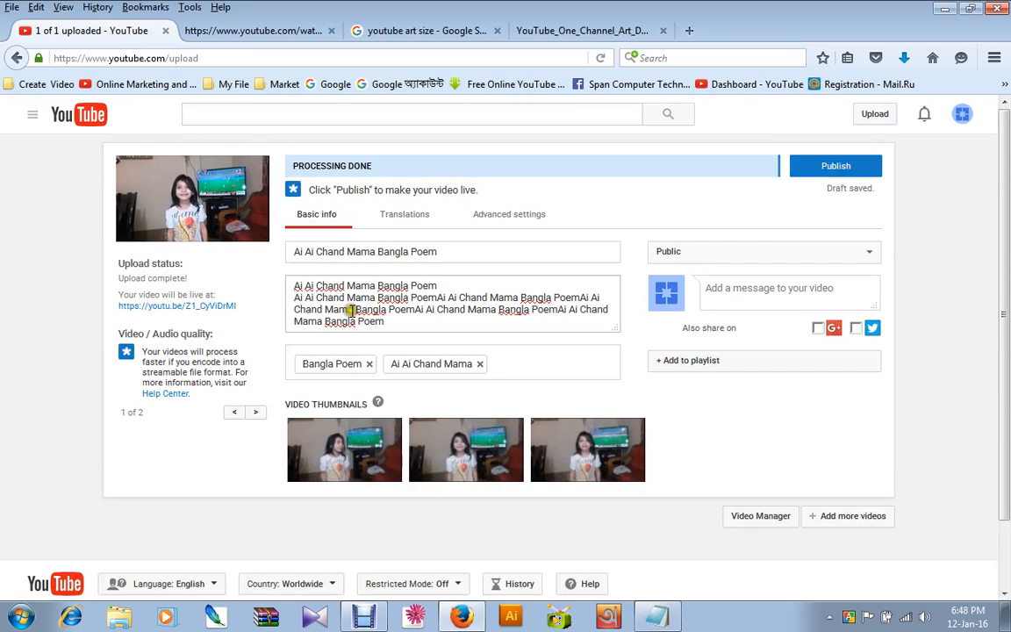
{"action": "left_click", "coordinate": [525, 358]}
{"action": "key", "text": "ctrl+v"}
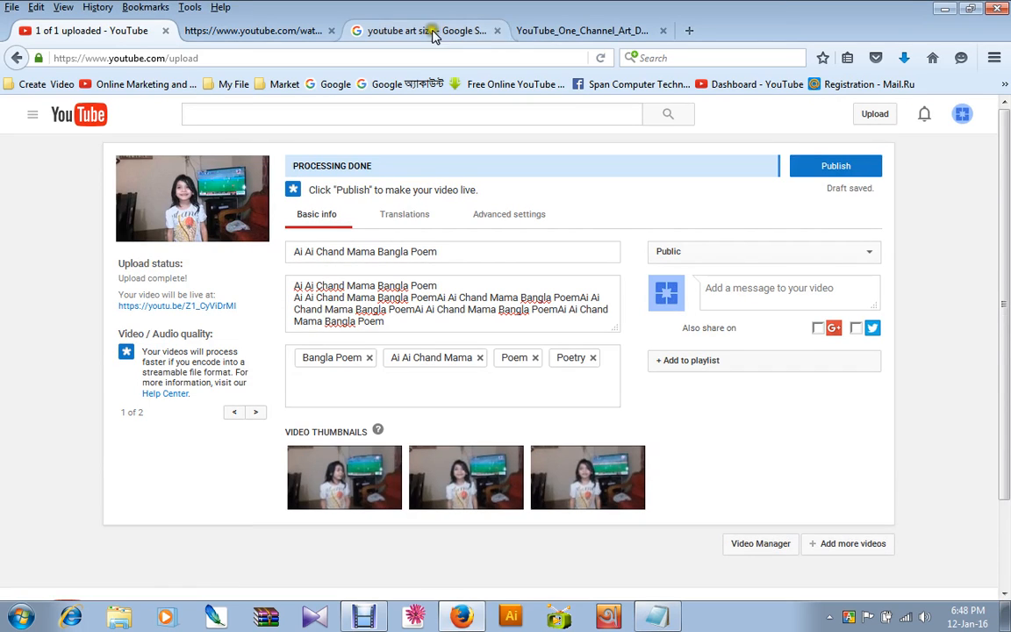
Copy the rest of the Notepad keyword list, from Ai Ai Chand Mama Bangla Poem onward, into the uploaded video's tags.
{"action": "left_click", "coordinate": [659, 618]}
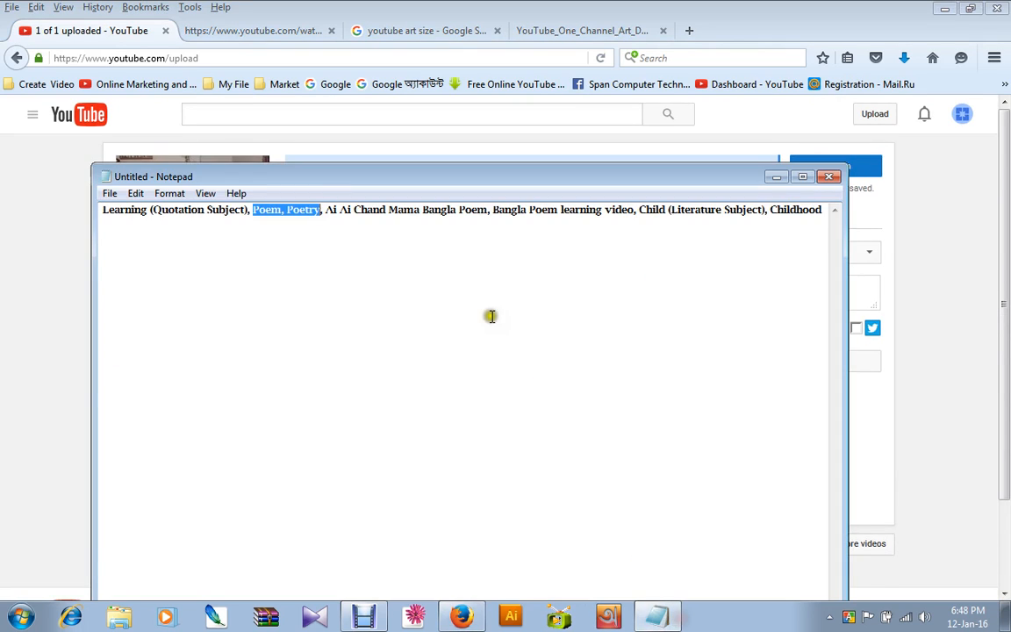
{"action": "left_click", "coordinate": [349, 202]}
{"action": "left_click_drag", "start_coordinate": [323, 210], "coordinate": [353, 256]}
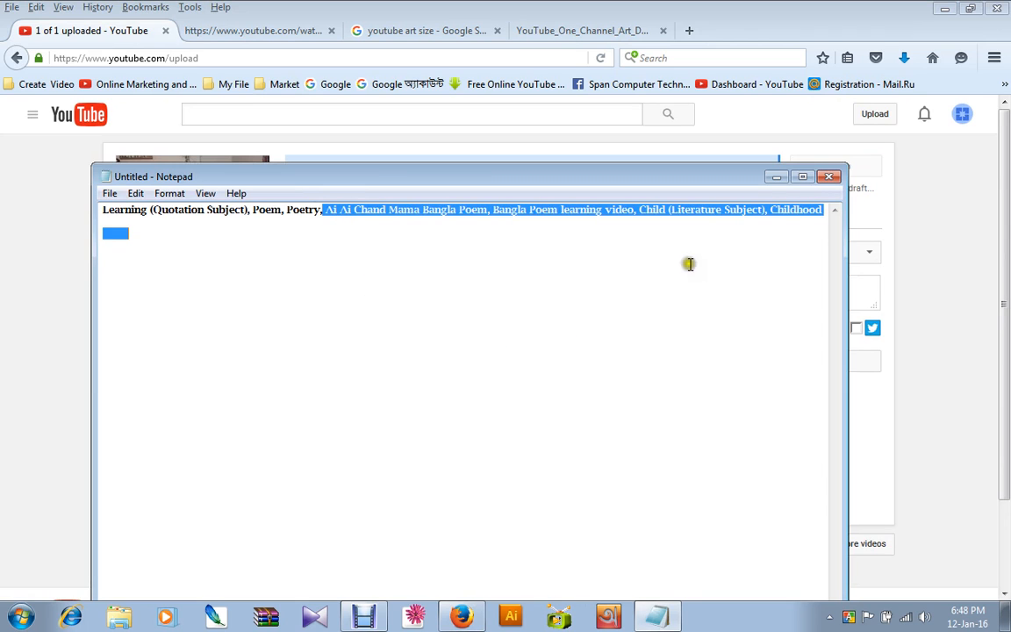
{"action": "left_click", "coordinate": [103, 29]}
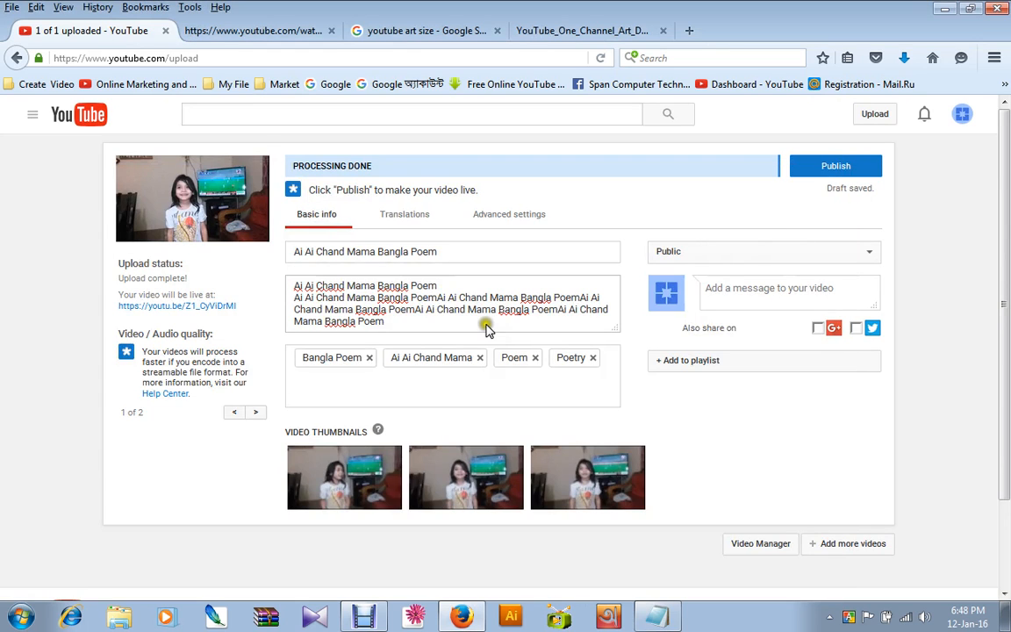
{"action": "left_click", "coordinate": [420, 384]}
{"action": "right_click", "coordinate": [419, 386]}
{"action": "left_click", "coordinate": [458, 449]}
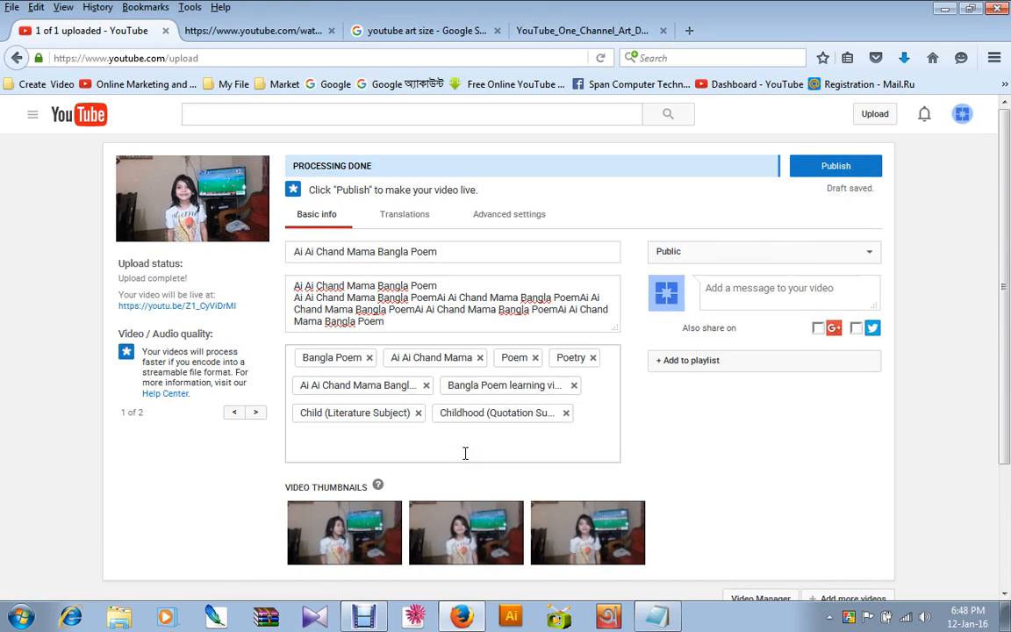
{"action": "left_click", "coordinate": [512, 429]}
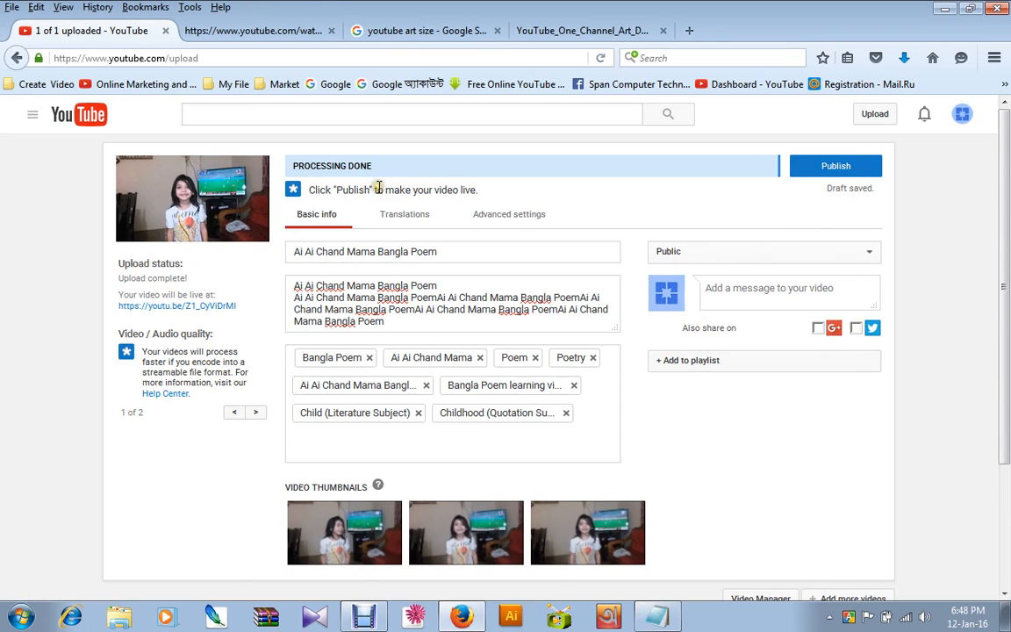
Review the tags and thumbnail choices, then close the page source and return to the video upload page.
{"action": "scroll", "coordinate": [470, 402], "scroll_direction": "down", "scroll_amount": 3}
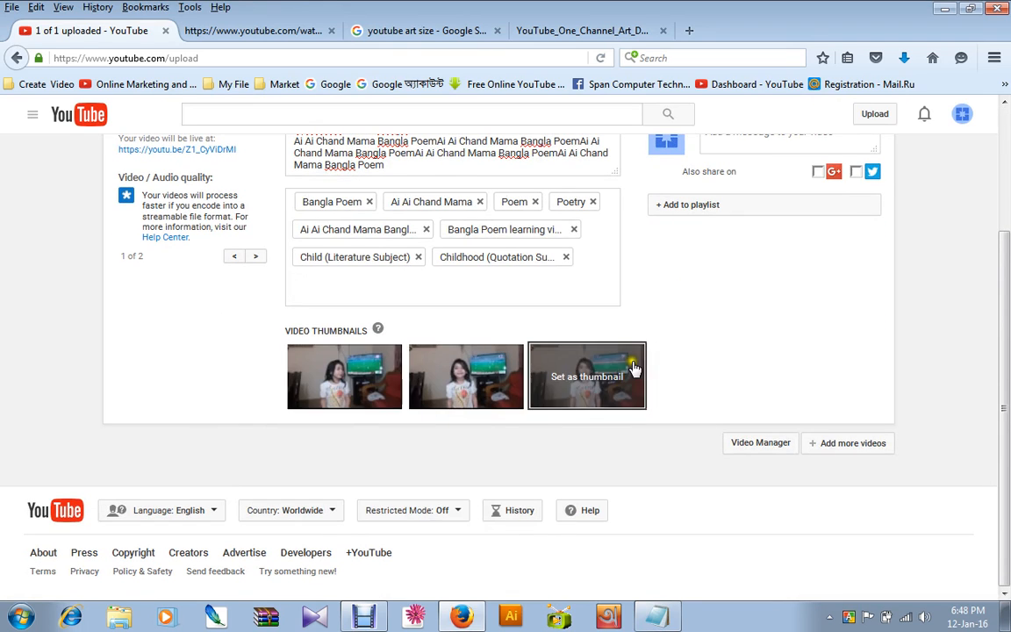
{"action": "left_click", "coordinate": [299, 286]}
{"action": "left_click", "coordinate": [267, 29]}
{"action": "left_click", "coordinate": [330, 31]}
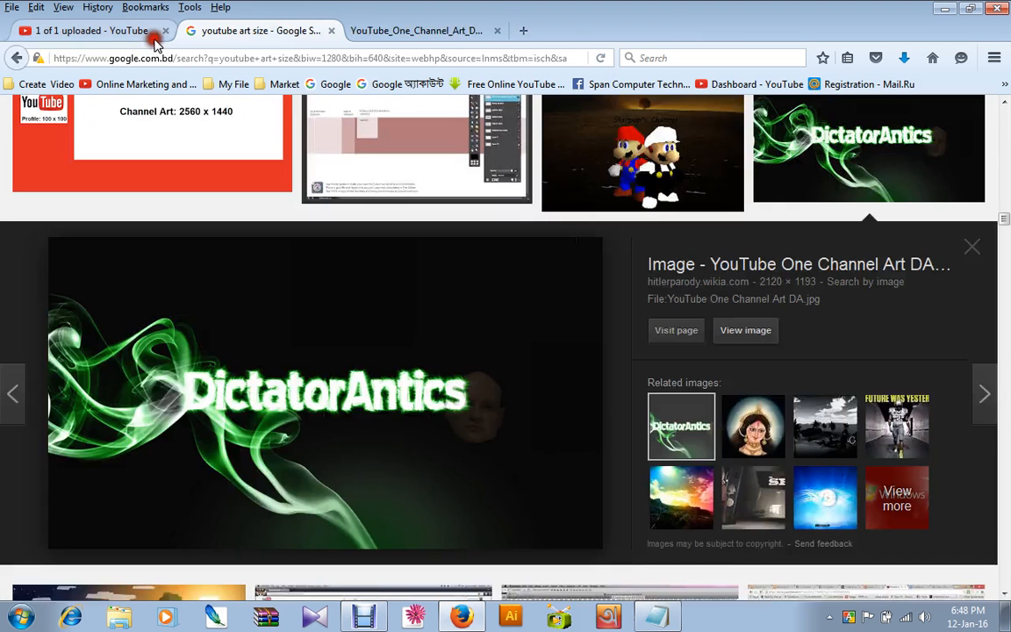
{"action": "left_click", "coordinate": [123, 35]}
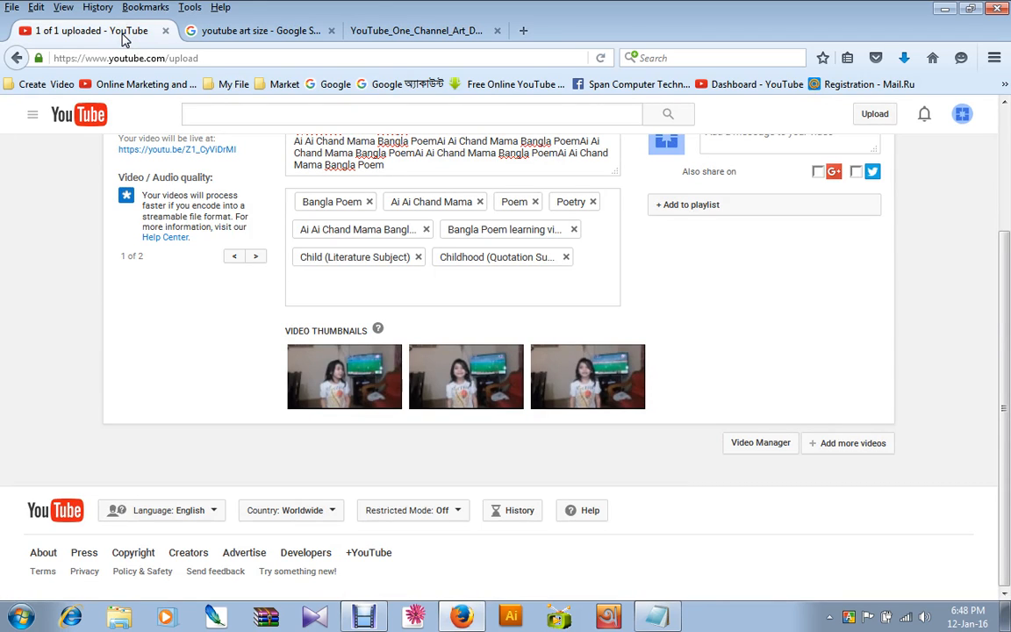
Set the middle of the three suggested stills as the video thumbnail.
{"action": "mouse_move", "coordinate": [450, 405]}
{"action": "left_click", "coordinate": [466, 375]}
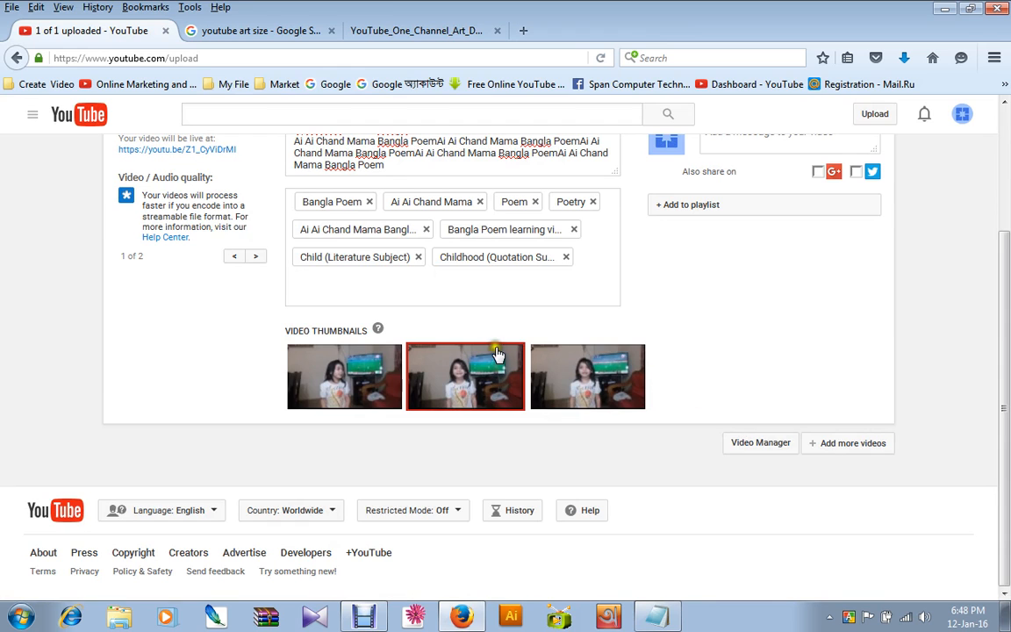
{"action": "scroll", "coordinate": [497, 353], "scroll_direction": "up", "scroll_amount": 3}
{"action": "scroll", "coordinate": [571, 383], "scroll_direction": "down", "scroll_amount": 3}
{"action": "scroll", "coordinate": [612, 351], "scroll_direction": "up", "scroll_amount": 3}
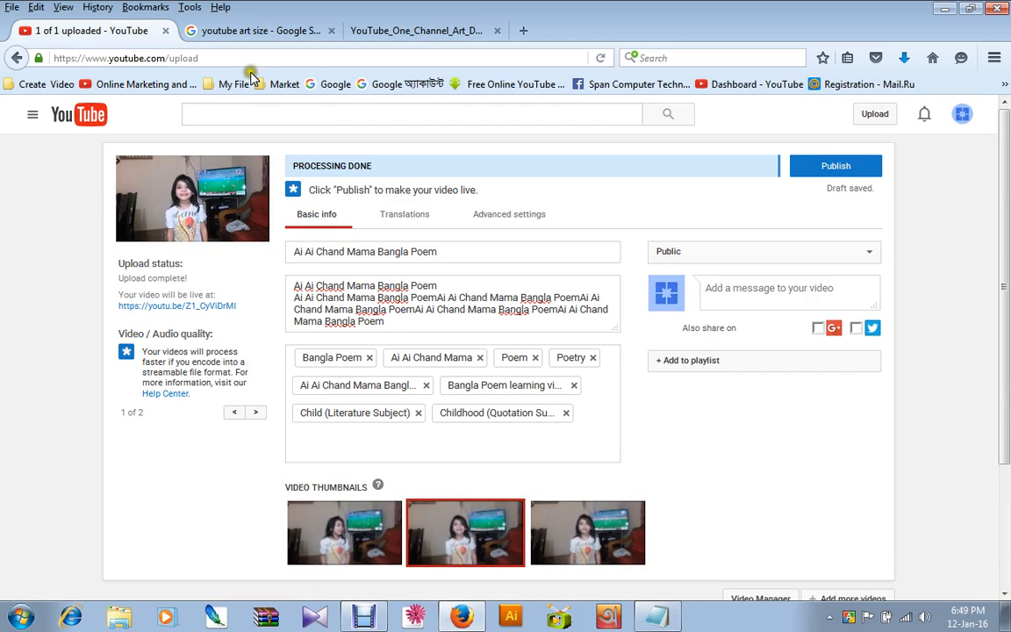
Open the YouTube home page in a new tab and open the recommended Ai Ai Chand Mama Bangla Poem learning video for kids.
{"action": "right_click", "coordinate": [98, 107]}
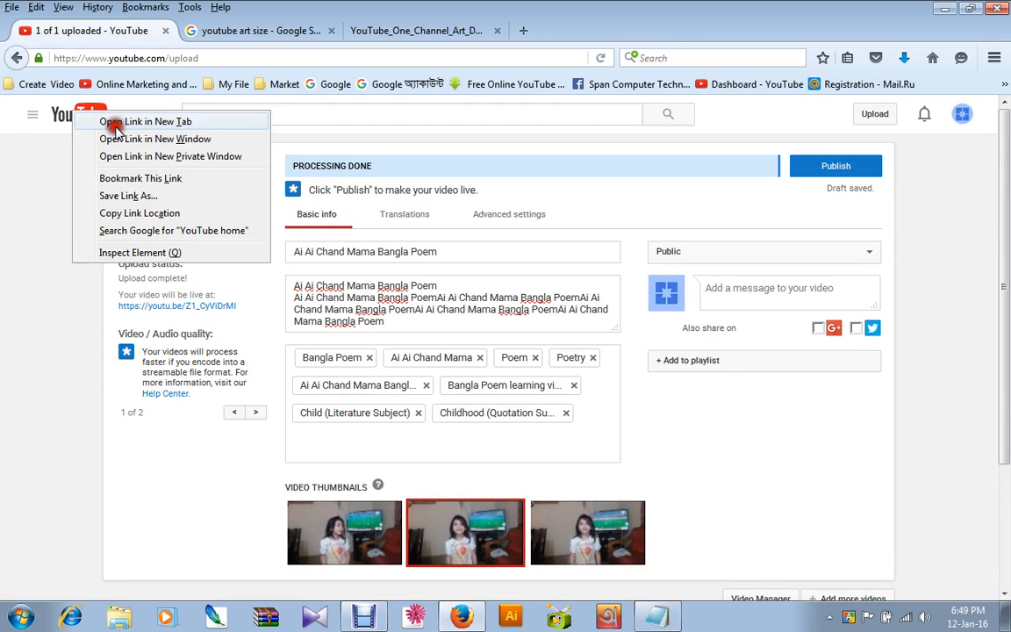
{"action": "left_click", "coordinate": [118, 121]}
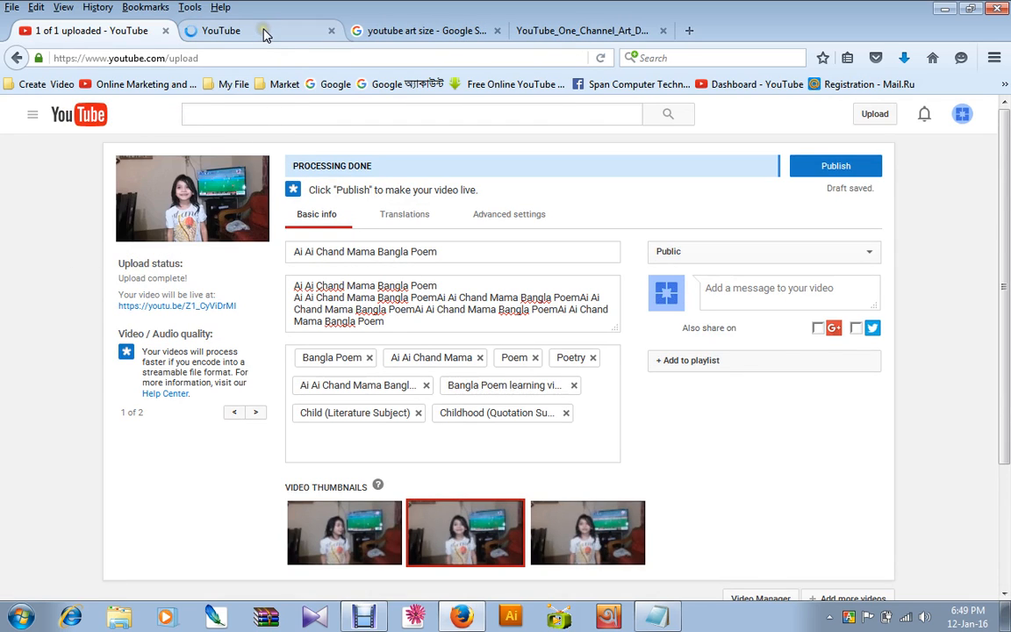
{"action": "left_click", "coordinate": [263, 31]}
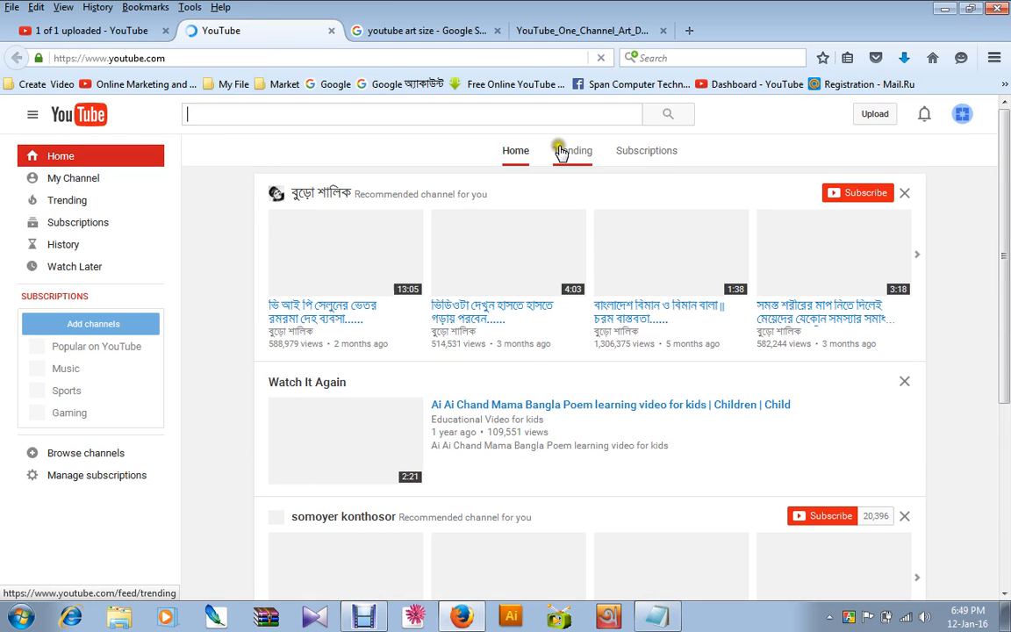
{"action": "scroll", "coordinate": [555, 167], "scroll_direction": "down", "scroll_amount": 3}
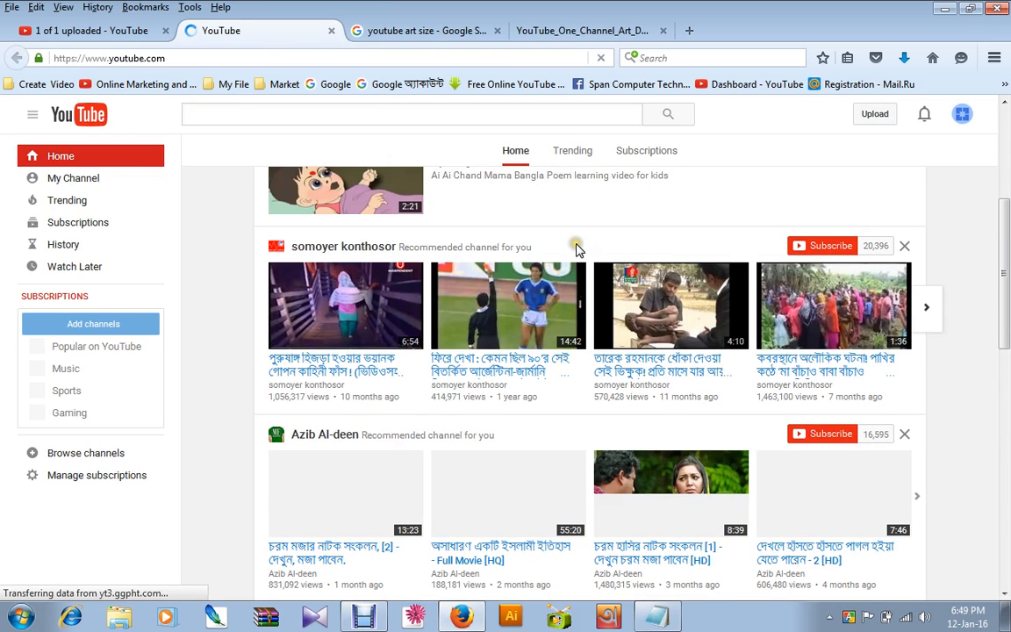
{"action": "scroll", "coordinate": [597, 263], "scroll_direction": "up", "scroll_amount": 3}
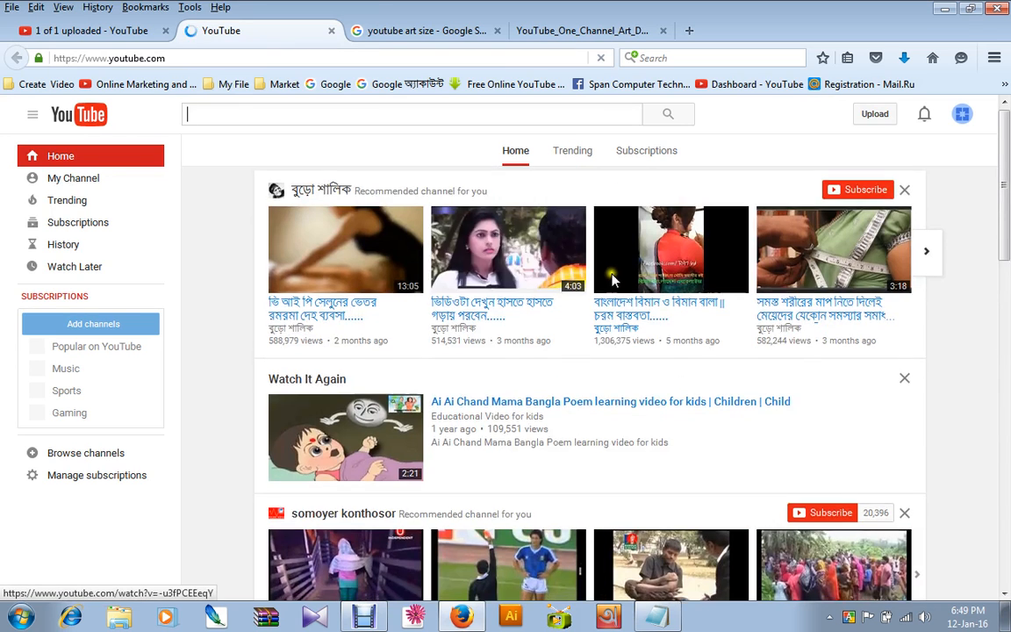
{"action": "scroll", "coordinate": [605, 298], "scroll_direction": "down", "scroll_amount": 4}
{"action": "scroll", "coordinate": [602, 309], "scroll_direction": "down", "scroll_amount": 1}
{"action": "scroll", "coordinate": [485, 260], "scroll_direction": "up", "scroll_amount": 5}
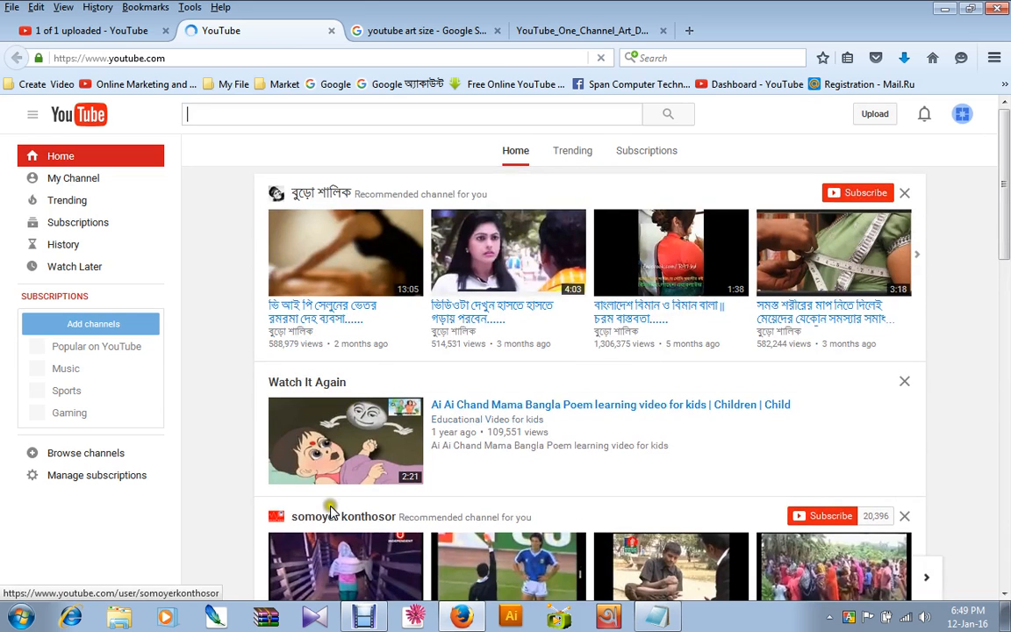
{"action": "left_click", "coordinate": [487, 404]}
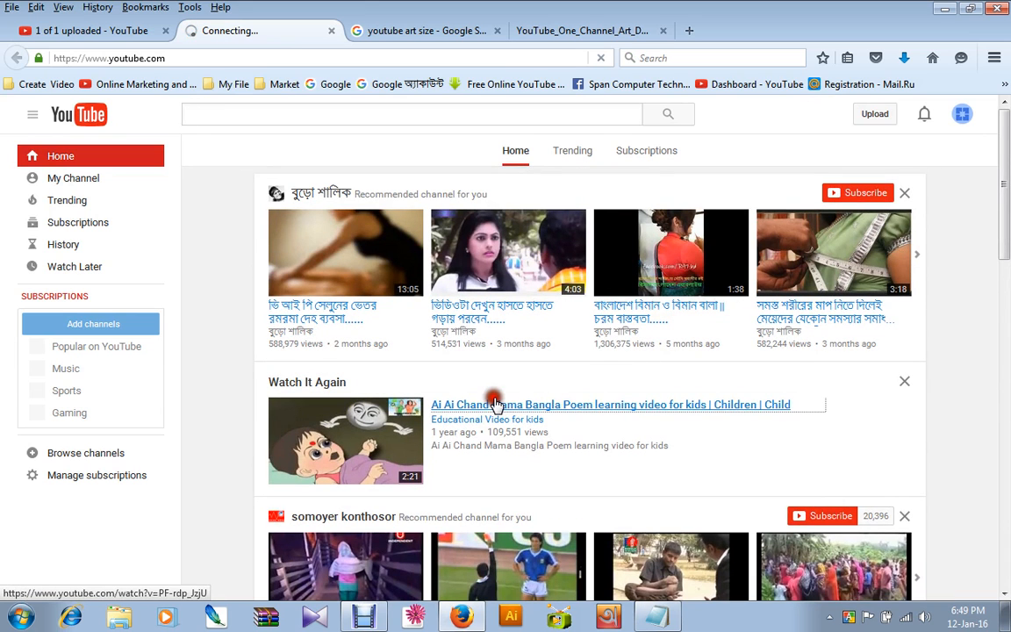
Close the channel art search and image tabs, and pause the opened learning video before returning to the upload page.
{"action": "left_click", "coordinate": [428, 33]}
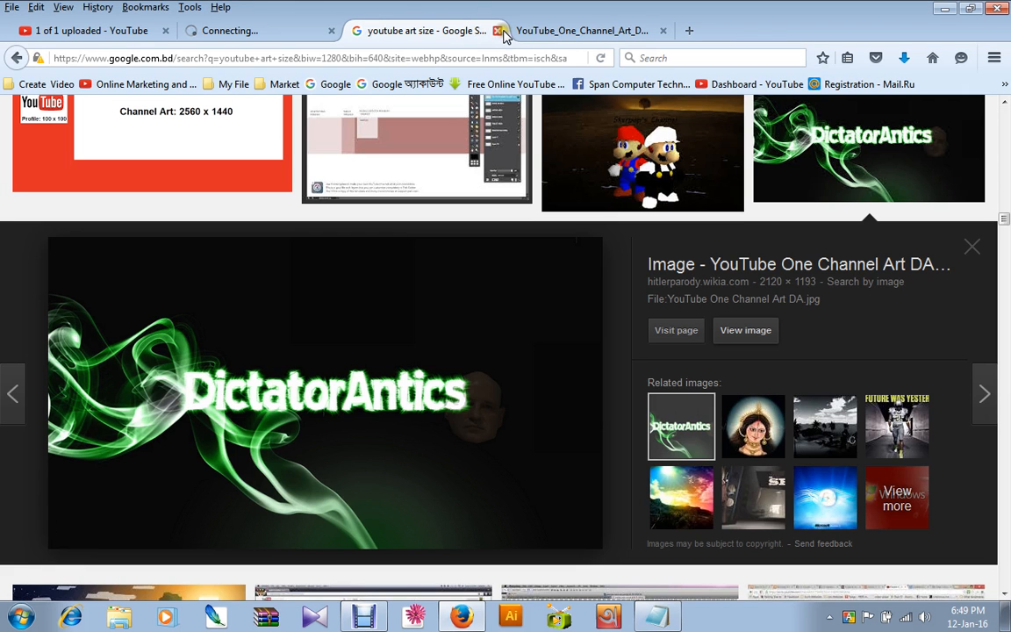
{"action": "left_click", "coordinate": [498, 31]}
{"action": "left_click", "coordinate": [497, 31]}
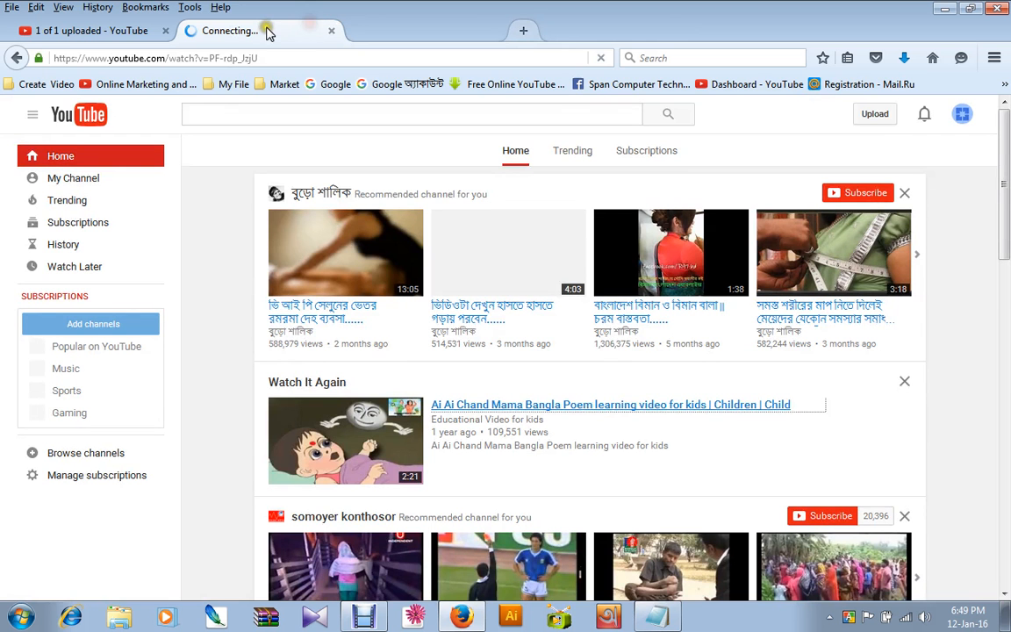
{"action": "left_click", "coordinate": [105, 41]}
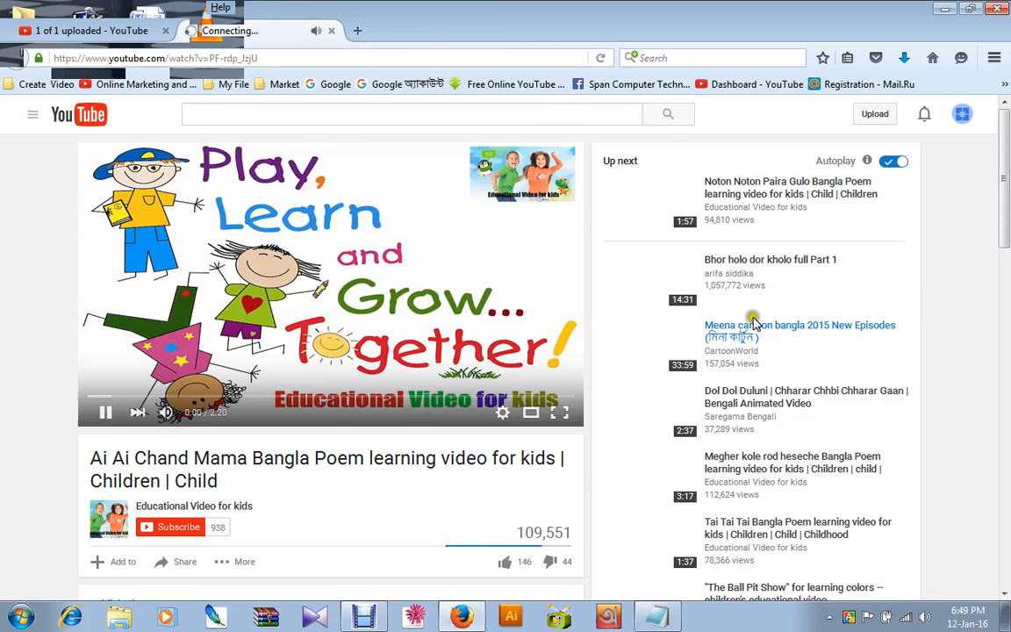
{"action": "left_click", "coordinate": [465, 373]}
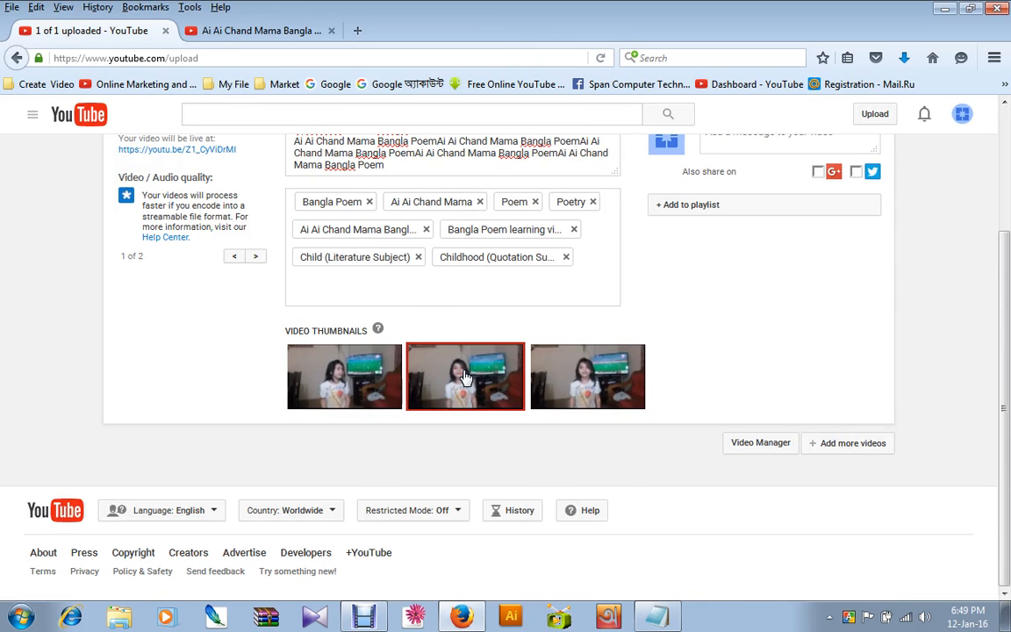
{"action": "scroll", "coordinate": [635, 402], "scroll_direction": "up", "scroll_amount": 3}
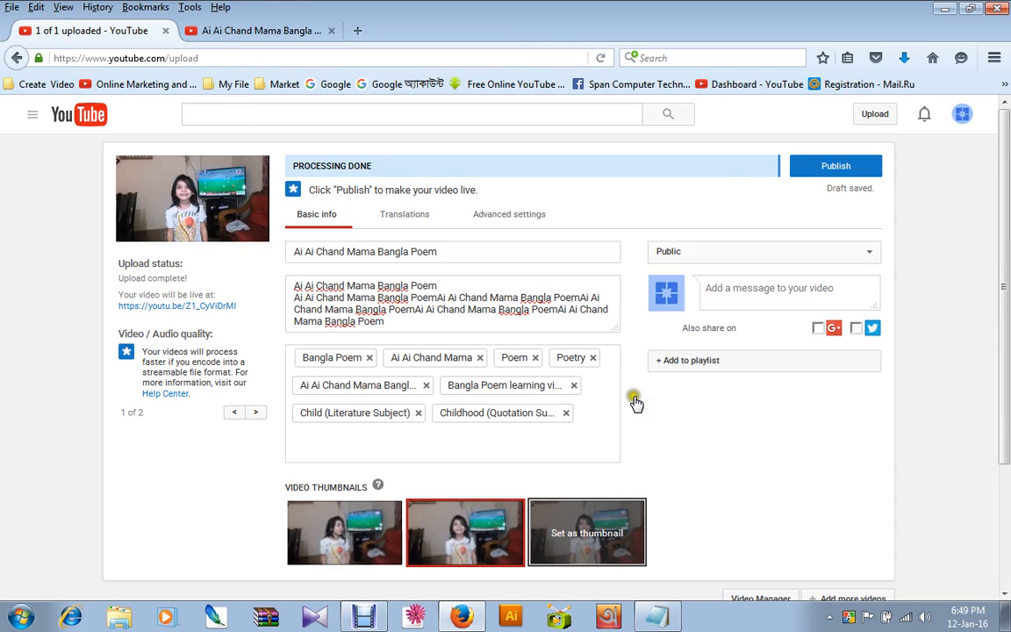
Review the uploaded video's title, description, tags and selected thumbnail.
{"action": "left_click", "coordinate": [427, 318]}
{"action": "left_click_drag", "start_coordinate": [471, 250], "coordinate": [256, 230]}
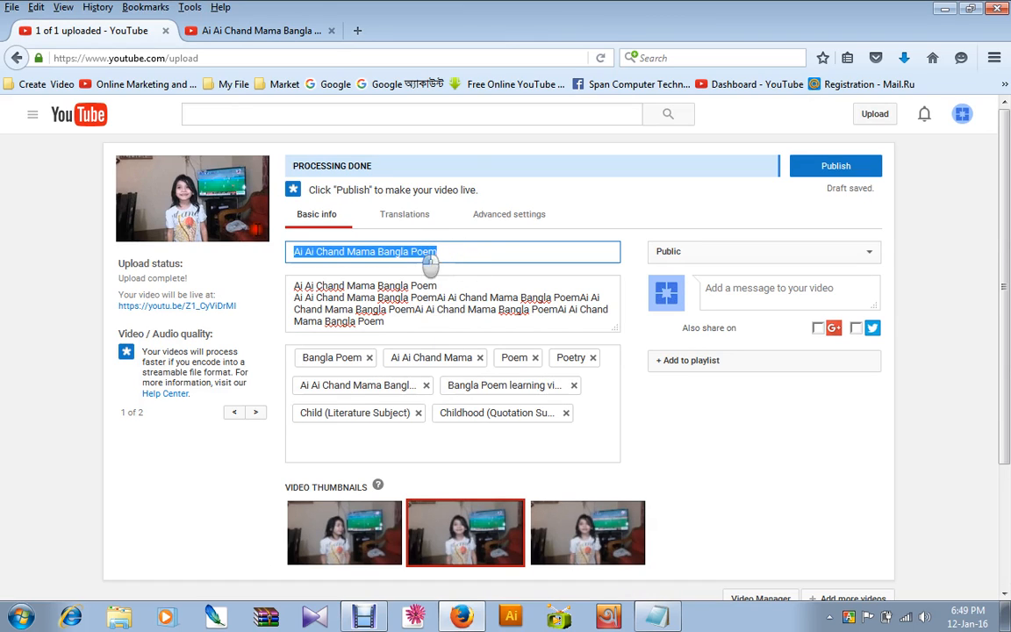
{"action": "left_click", "coordinate": [430, 319]}
{"action": "key", "text": "ctrl+a"}
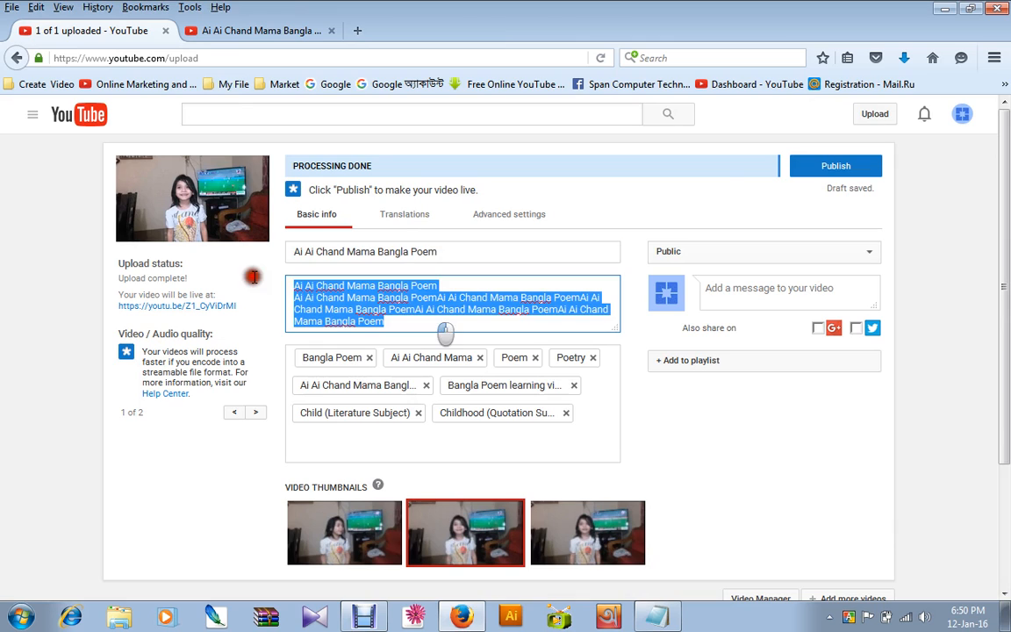
{"action": "left_click", "coordinate": [576, 448]}
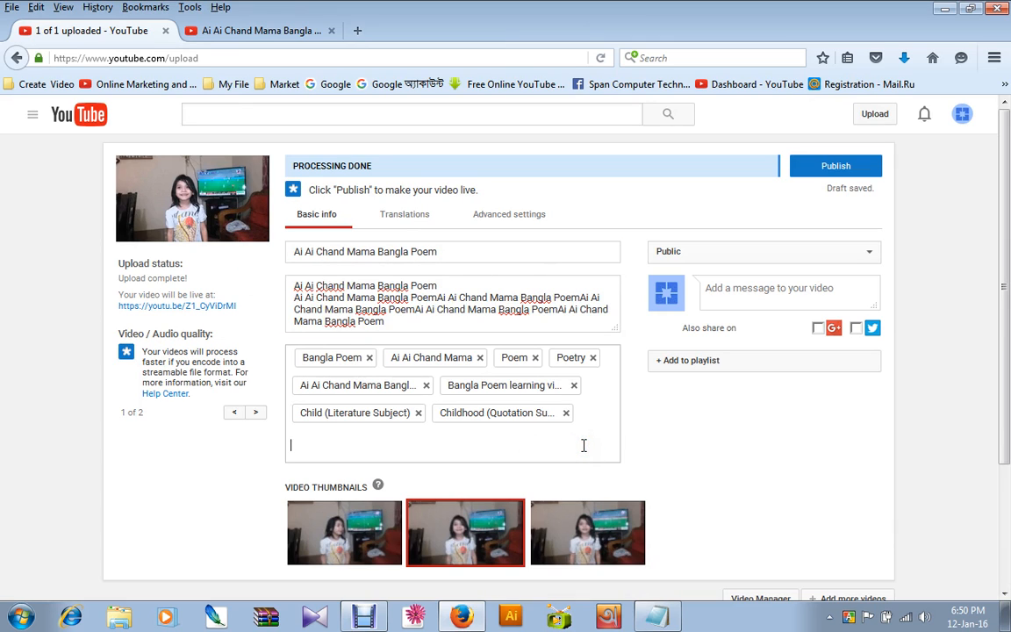
{"action": "scroll", "coordinate": [413, 496], "scroll_direction": "down", "scroll_amount": 3}
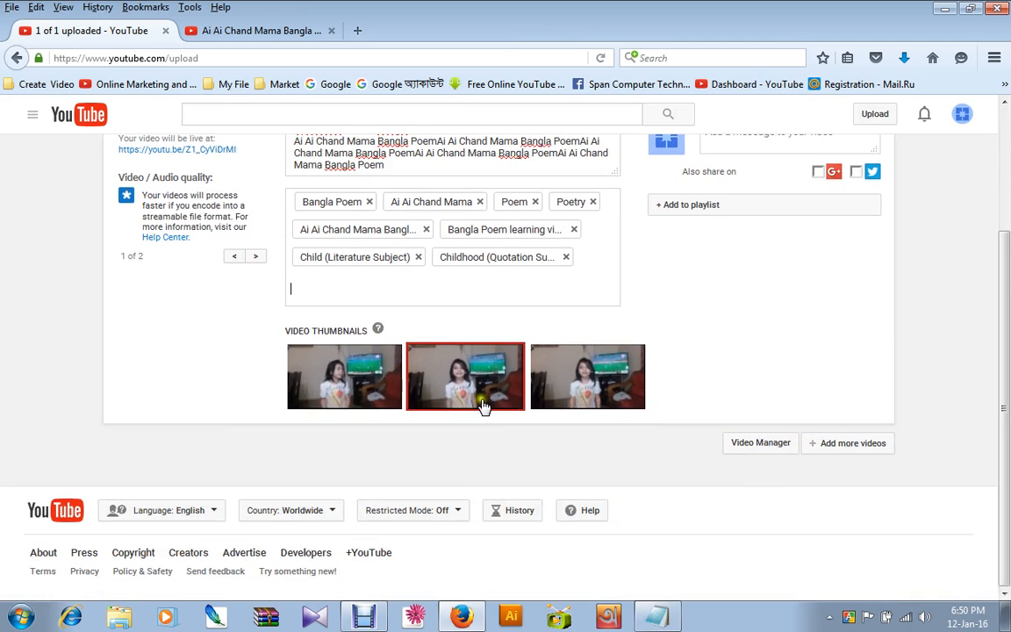
{"action": "scroll", "coordinate": [503, 395], "scroll_direction": "up", "scroll_amount": 2}
{"action": "scroll", "coordinate": [509, 391], "scroll_direction": "down", "scroll_amount": 2}
{"action": "left_click", "coordinate": [705, 404]}
{"action": "scroll", "coordinate": [676, 368], "scroll_direction": "up", "scroll_amount": 3}
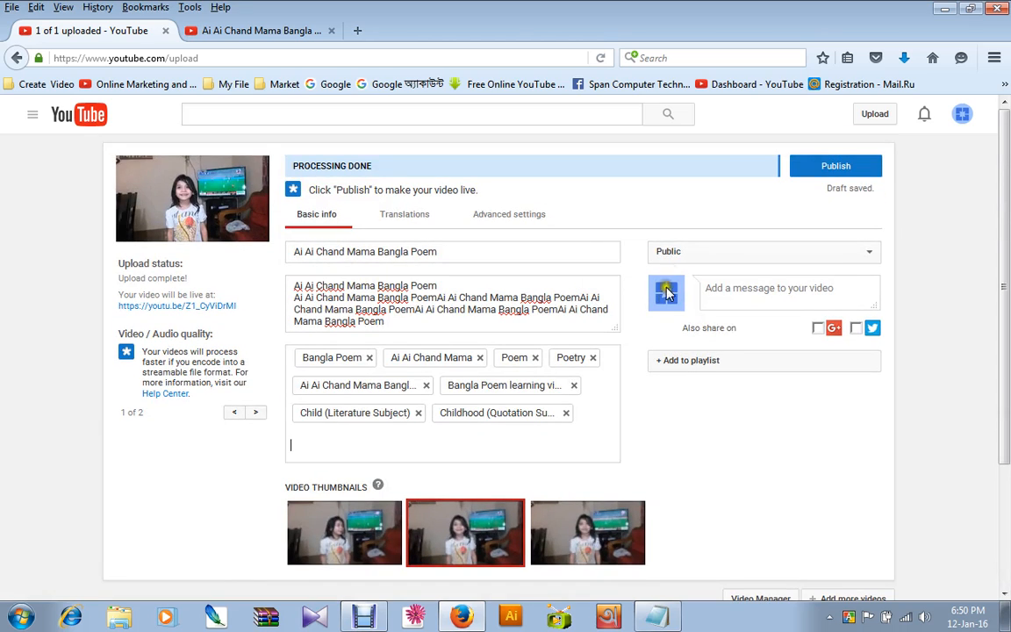
Look over the privacy and translation options, and set the video's category to Education in the advanced settings.
{"action": "left_click", "coordinate": [682, 253]}
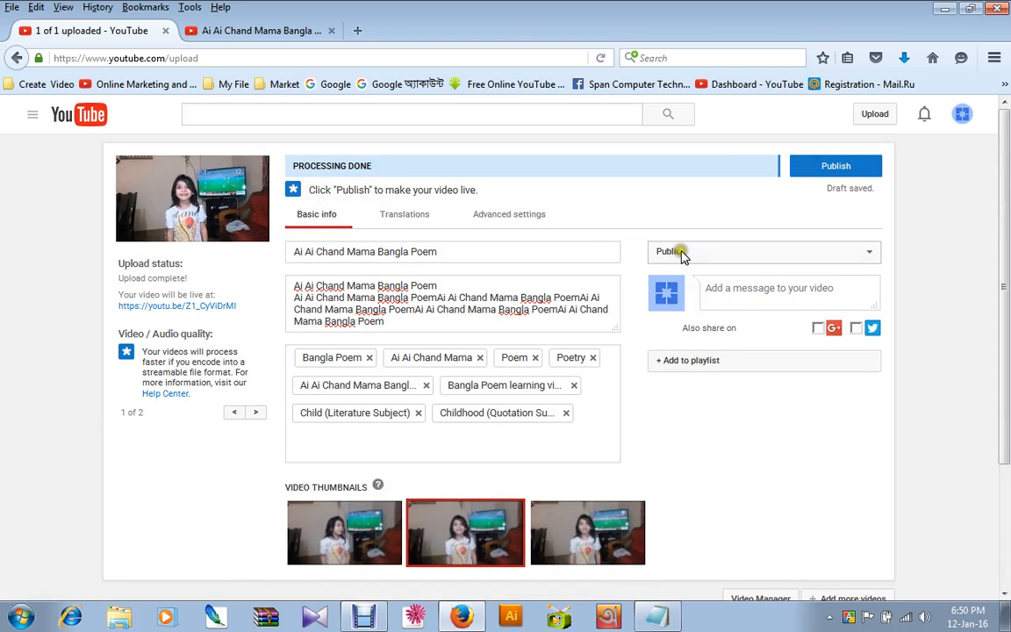
{"action": "left_click", "coordinate": [407, 212]}
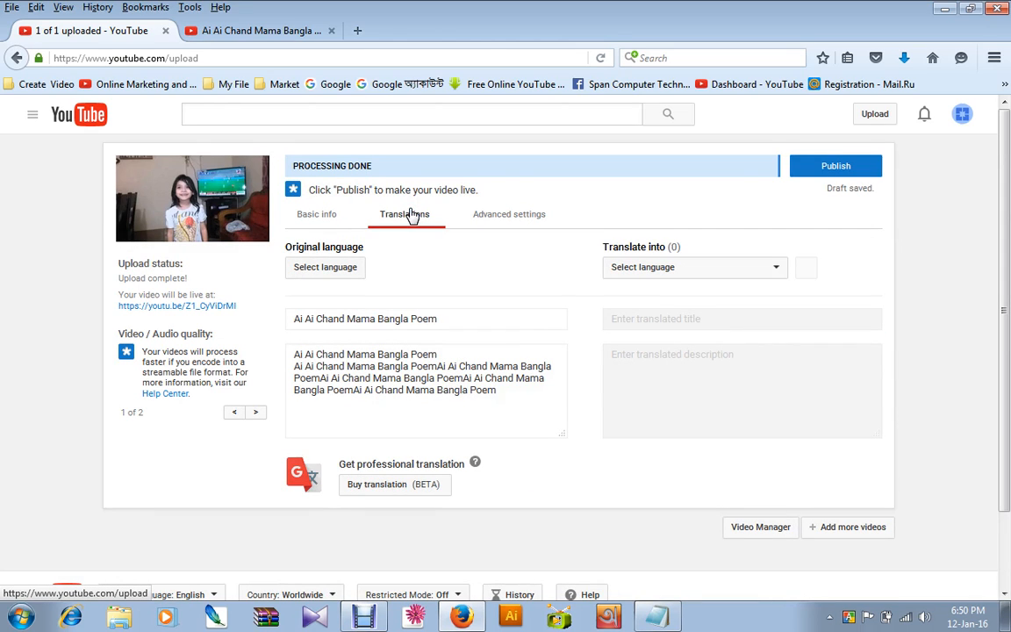
{"action": "left_click", "coordinate": [504, 221]}
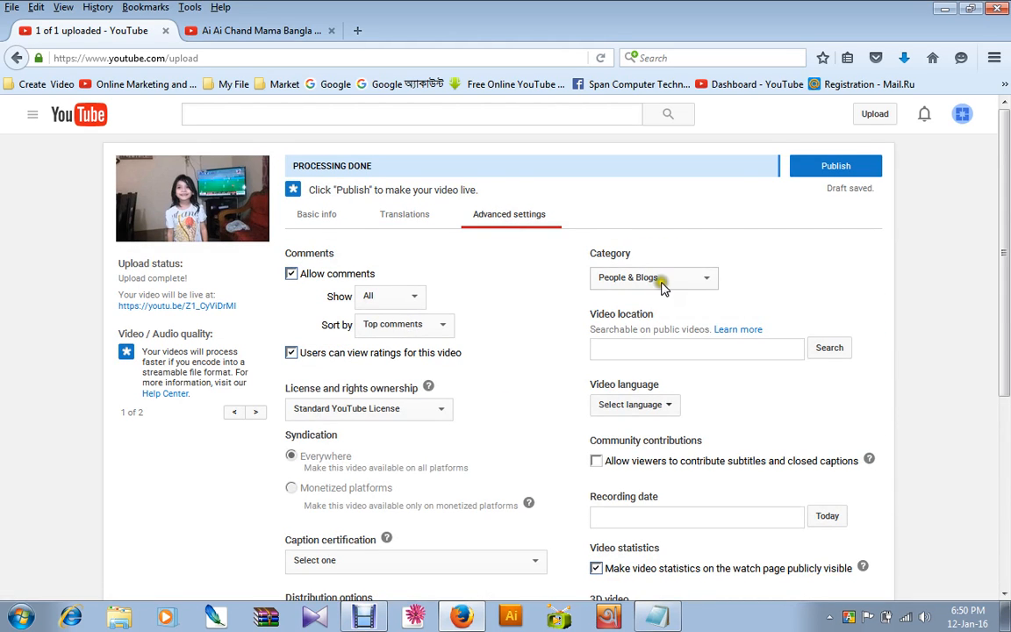
{"action": "left_click_drag", "start_coordinate": [589, 253], "coordinate": [638, 257]}
{"action": "left_click", "coordinate": [658, 278]}
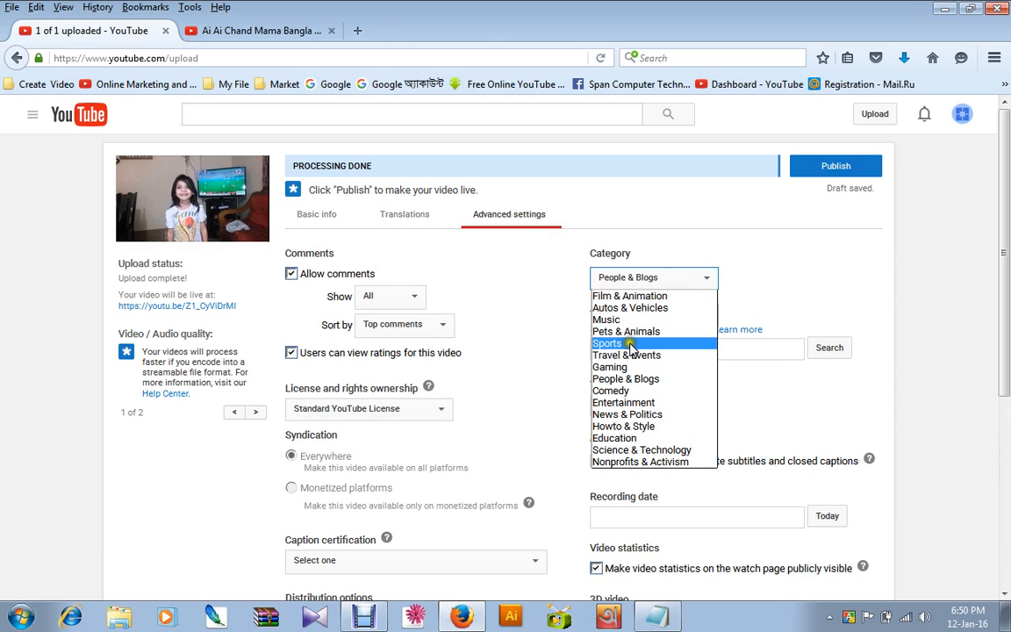
{"action": "left_click", "coordinate": [637, 438]}
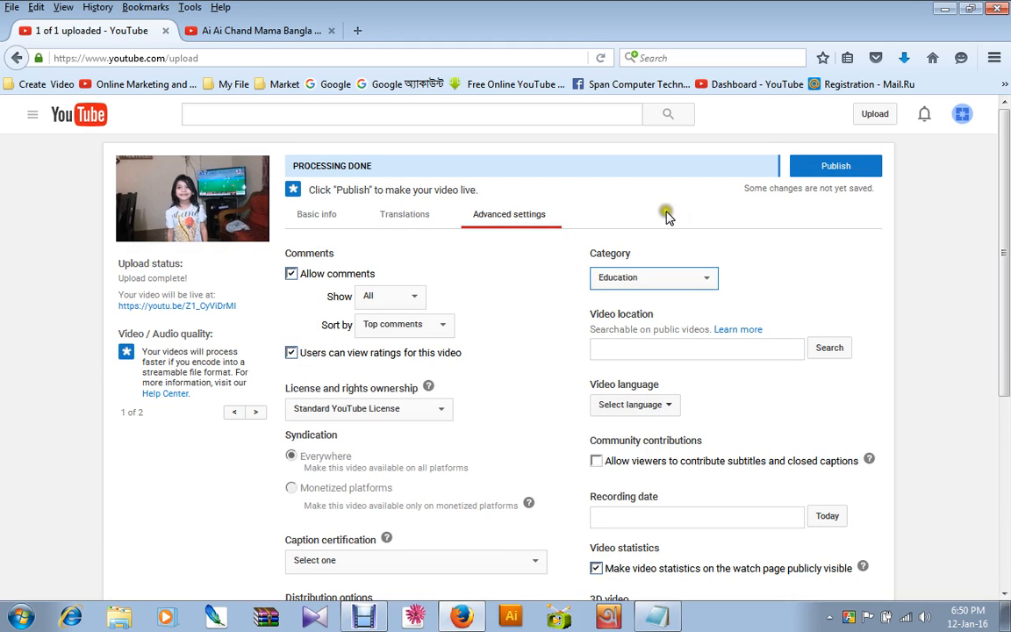
Check the remaining advanced settings and the basic info, and publish the video.
{"action": "scroll", "coordinate": [652, 257], "scroll_direction": "down", "scroll_amount": 3}
{"action": "scroll", "coordinate": [652, 270], "scroll_direction": "down", "scroll_amount": 2}
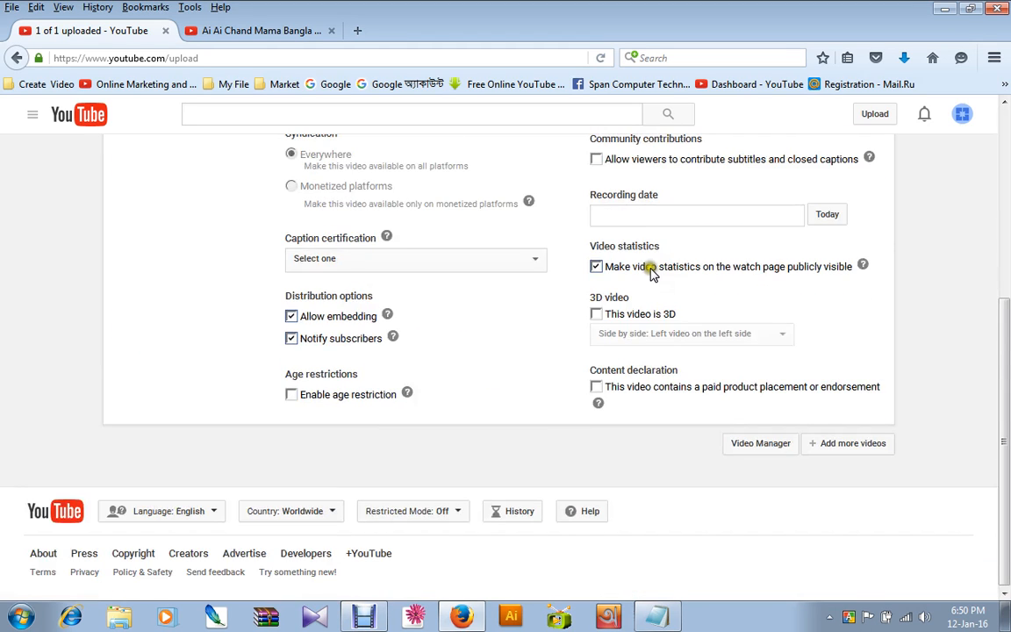
{"action": "scroll", "coordinate": [649, 273], "scroll_direction": "up", "scroll_amount": 5}
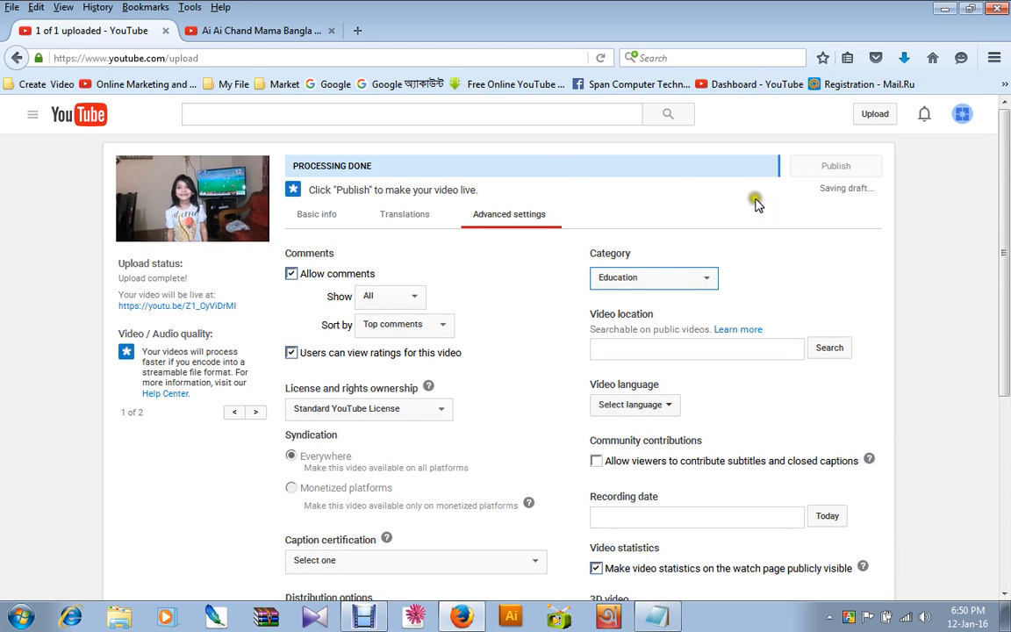
{"action": "left_click", "coordinate": [316, 214]}
{"action": "scroll", "coordinate": [847, 167], "scroll_direction": "down", "scroll_amount": 3}
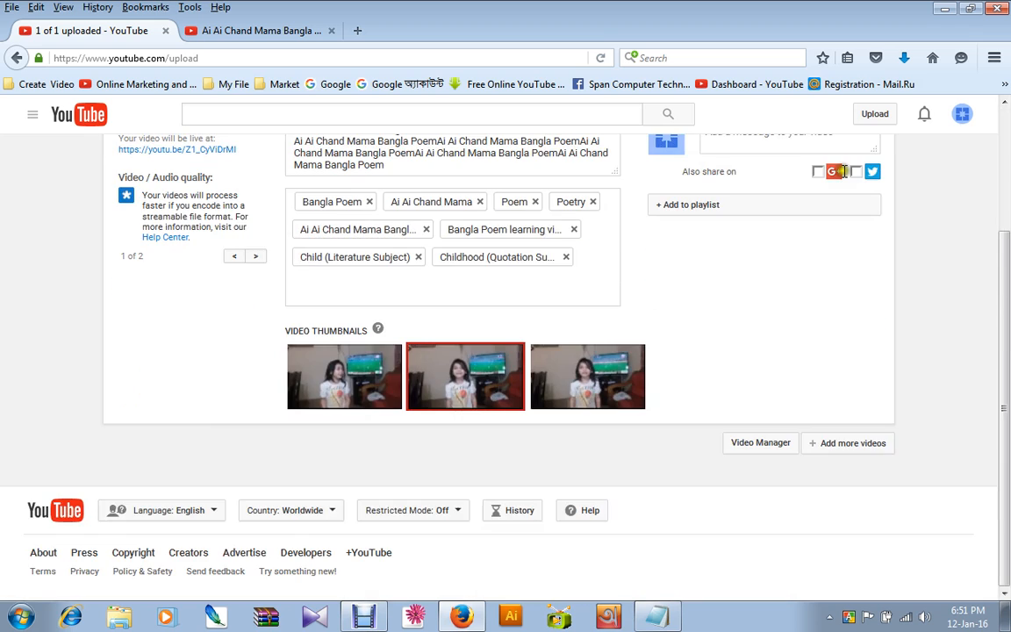
{"action": "scroll", "coordinate": [816, 175], "scroll_direction": "up", "scroll_amount": 3}
{"action": "double_click", "coordinate": [571, 251]}
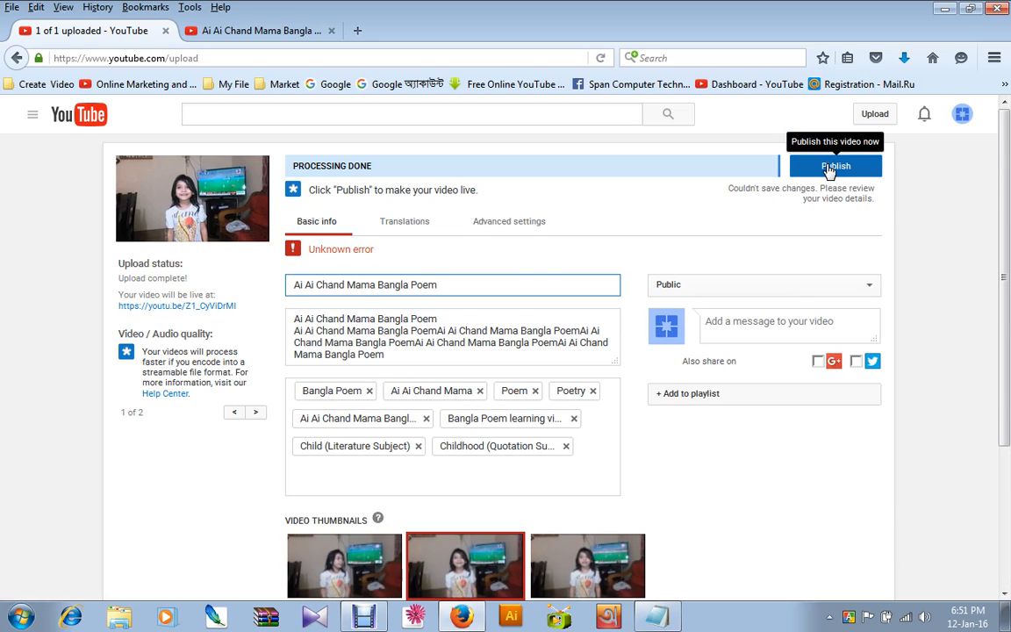
{"action": "left_click", "coordinate": [829, 167]}
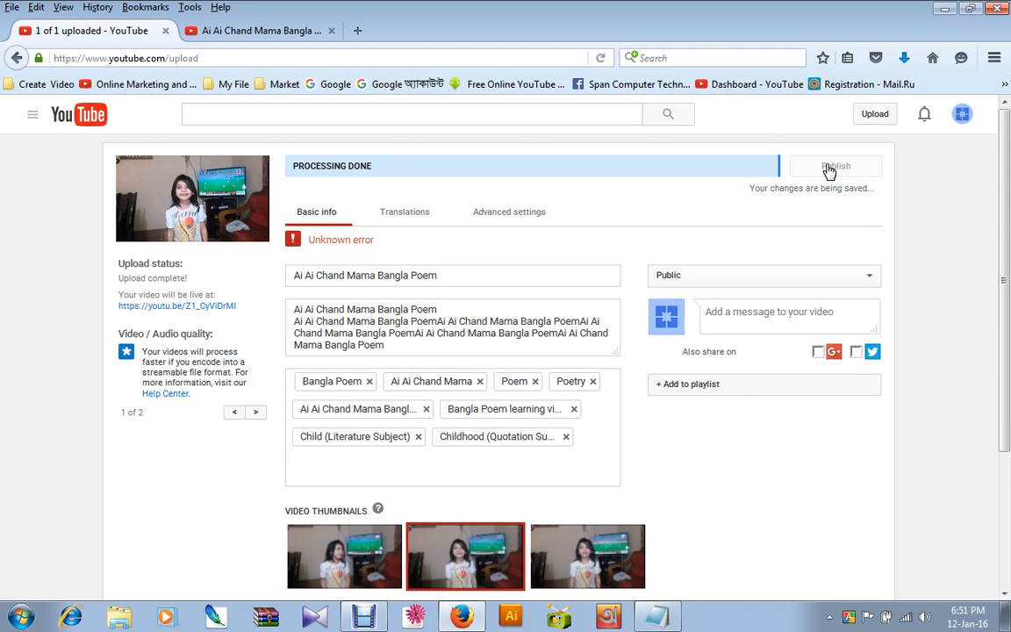
Close the tab with the Ai Ai Chand Mama learning video.
{"action": "left_click", "coordinate": [534, 279]}
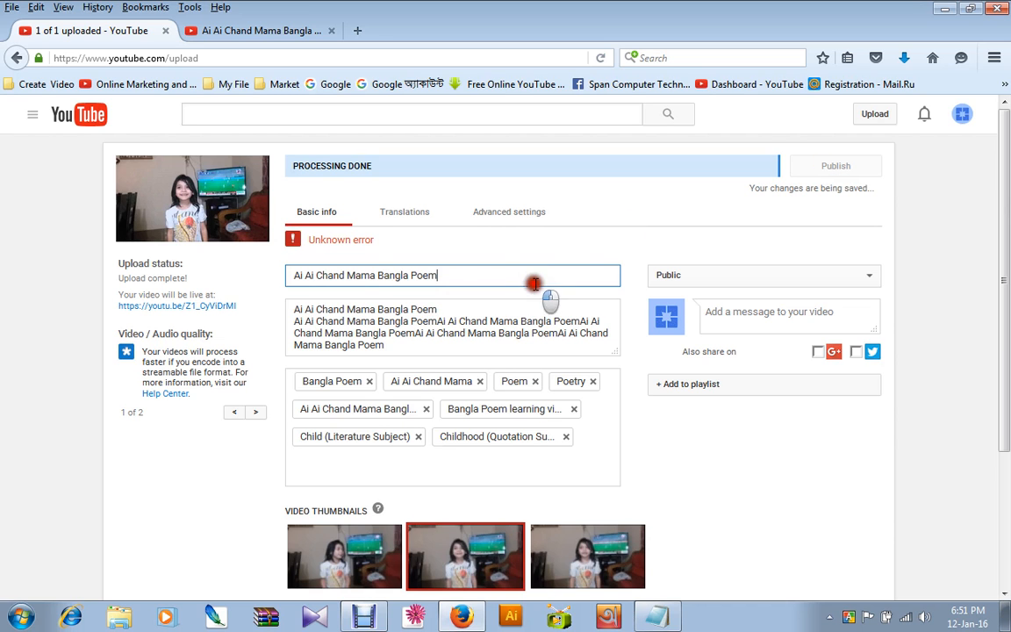
{"action": "left_click", "coordinate": [272, 32]}
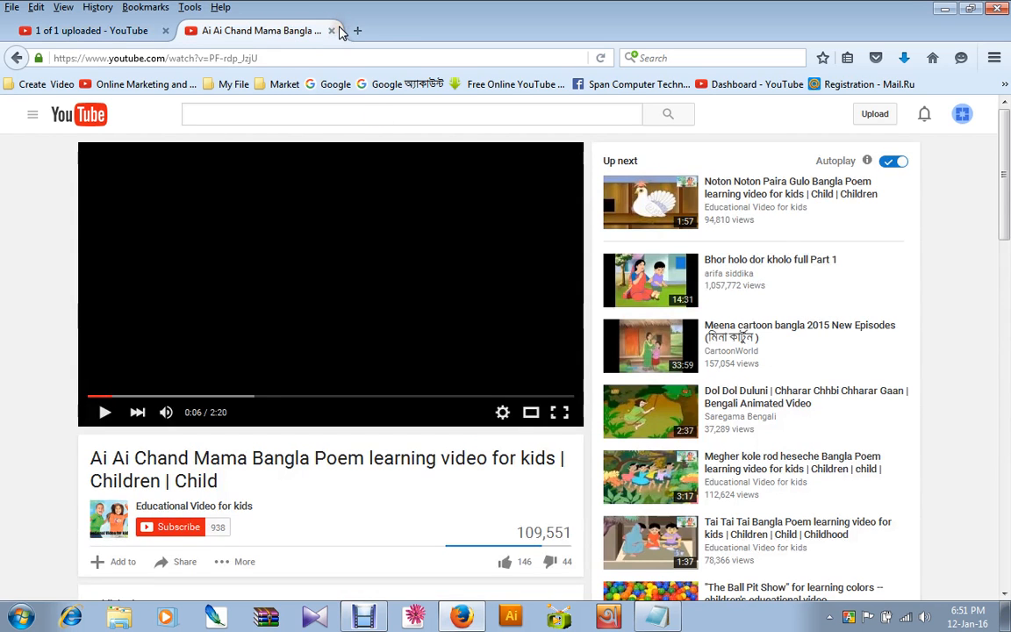
{"action": "left_click", "coordinate": [333, 30]}
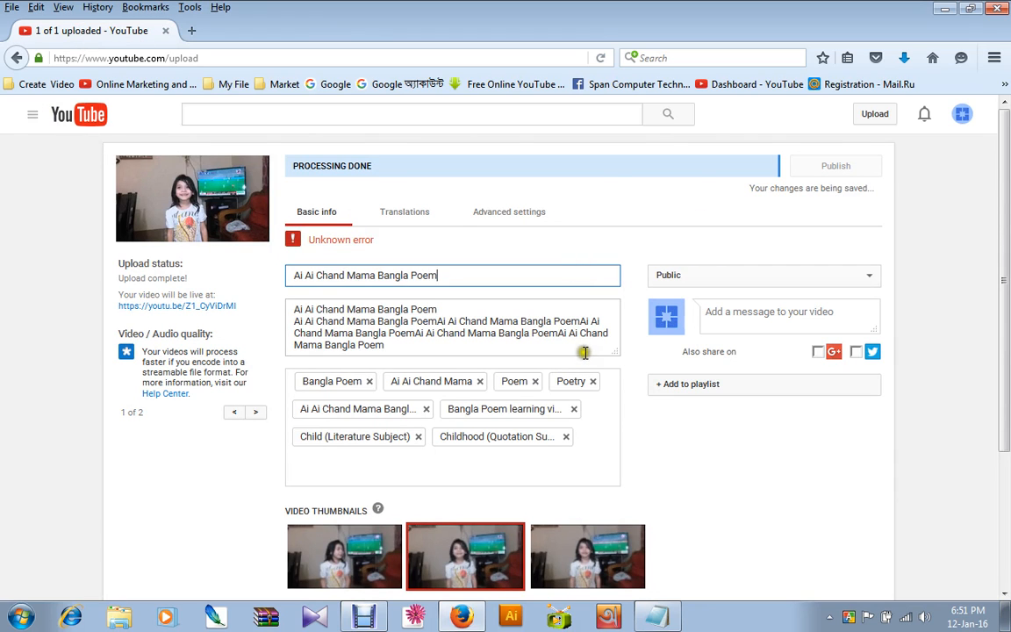
Switch the video thumbnail to the first still and back to the middle one.
{"action": "scroll", "coordinate": [562, 342], "scroll_direction": "down", "scroll_amount": 3}
{"action": "scroll", "coordinate": [491, 307], "scroll_direction": "up", "scroll_amount": 3}
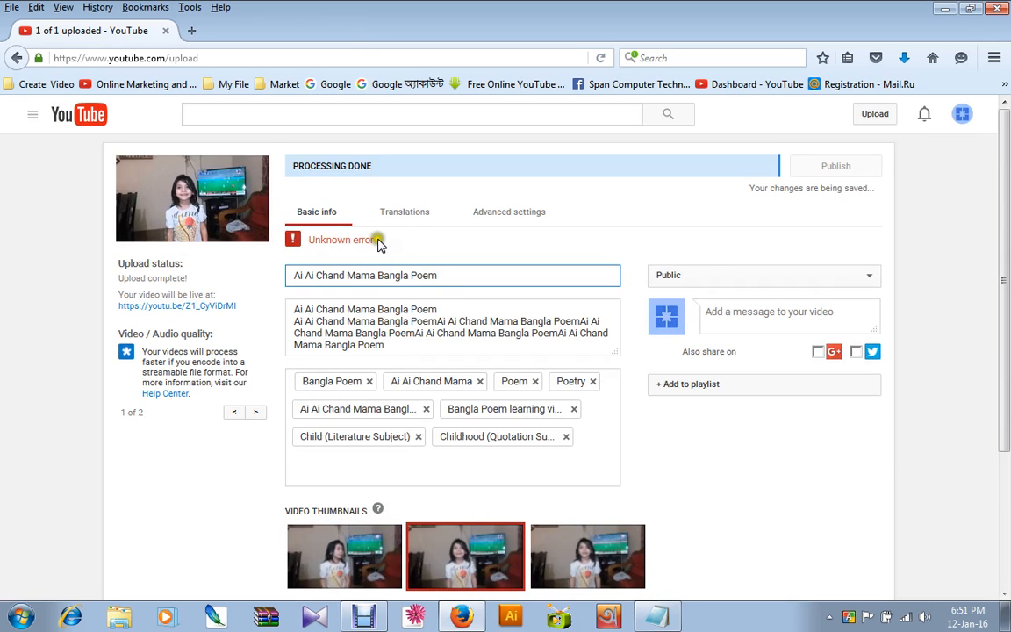
{"action": "scroll", "coordinate": [439, 316], "scroll_direction": "down", "scroll_amount": 3}
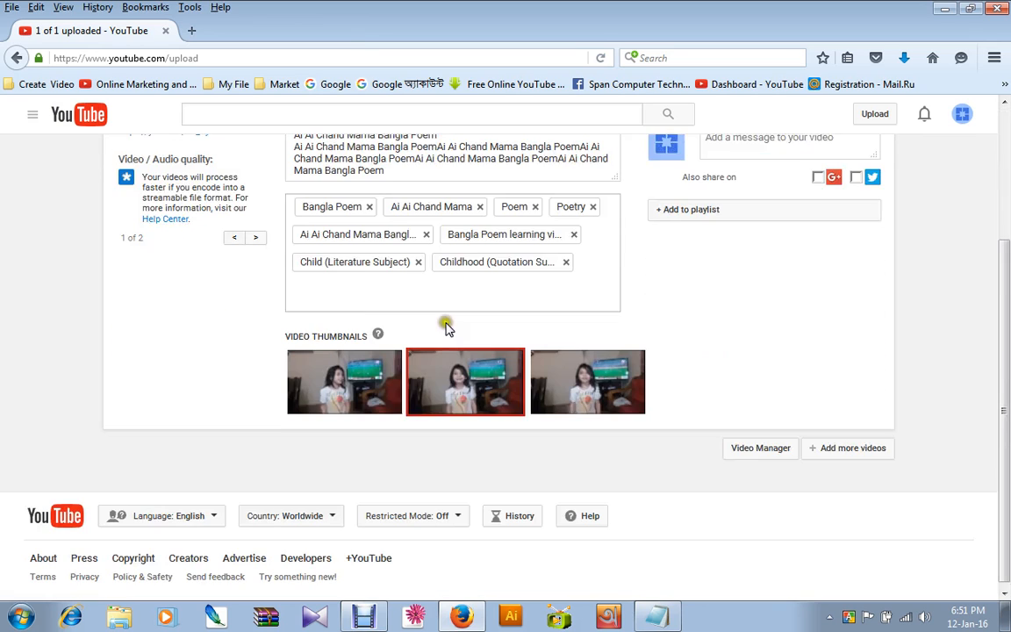
{"action": "left_click", "coordinate": [373, 370]}
{"action": "left_click", "coordinate": [469, 379]}
{"action": "scroll", "coordinate": [478, 325], "scroll_direction": "up", "scroll_amount": 3}
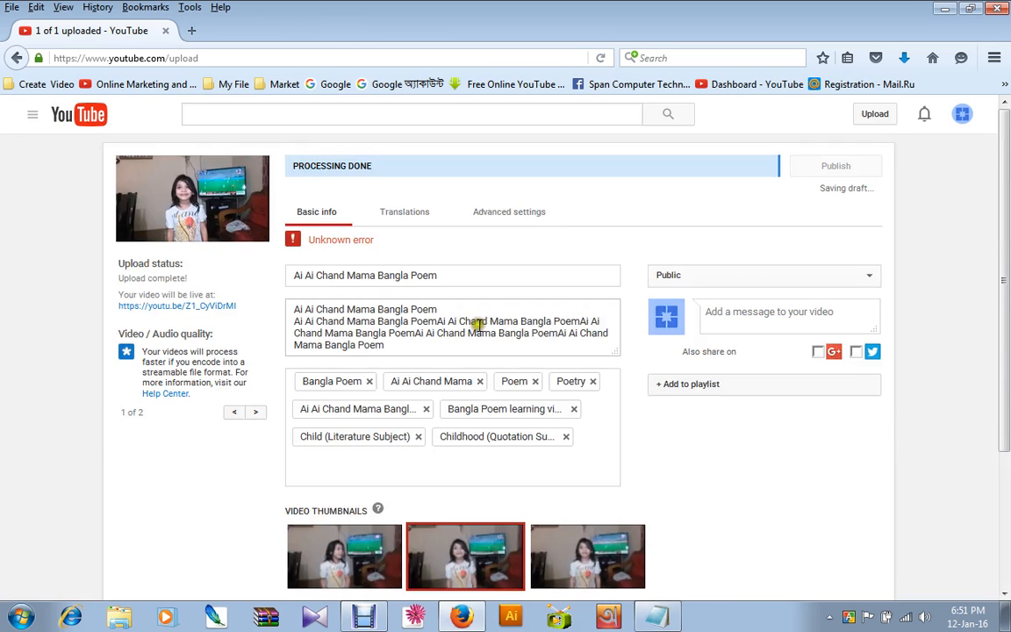
{"action": "left_click", "coordinate": [514, 326]}
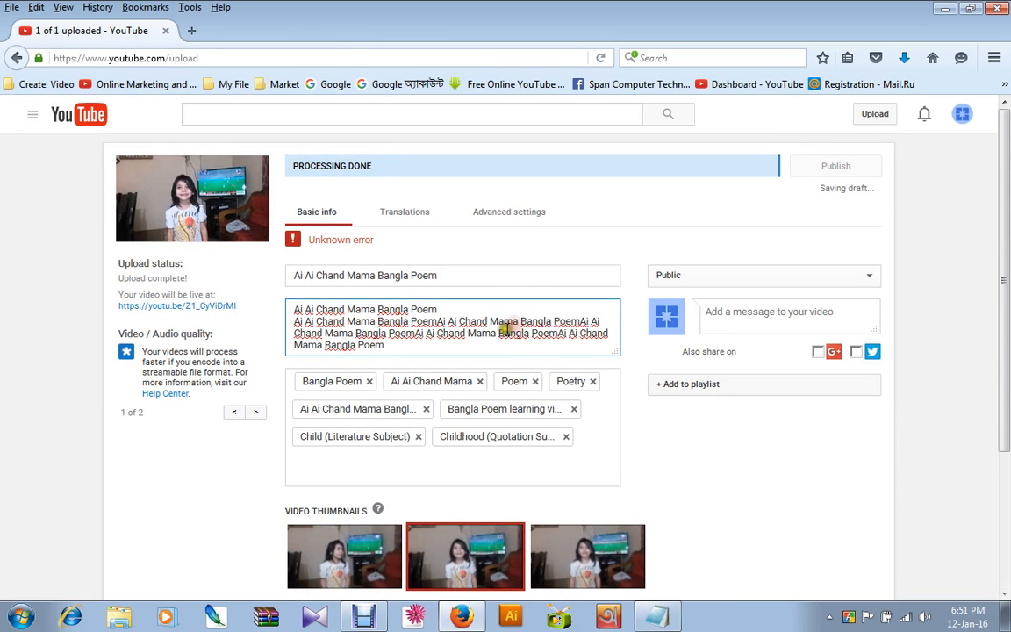
Check the video's translations, advanced settings, and basic info down to the thumbnails.
{"action": "left_click", "coordinate": [308, 242]}
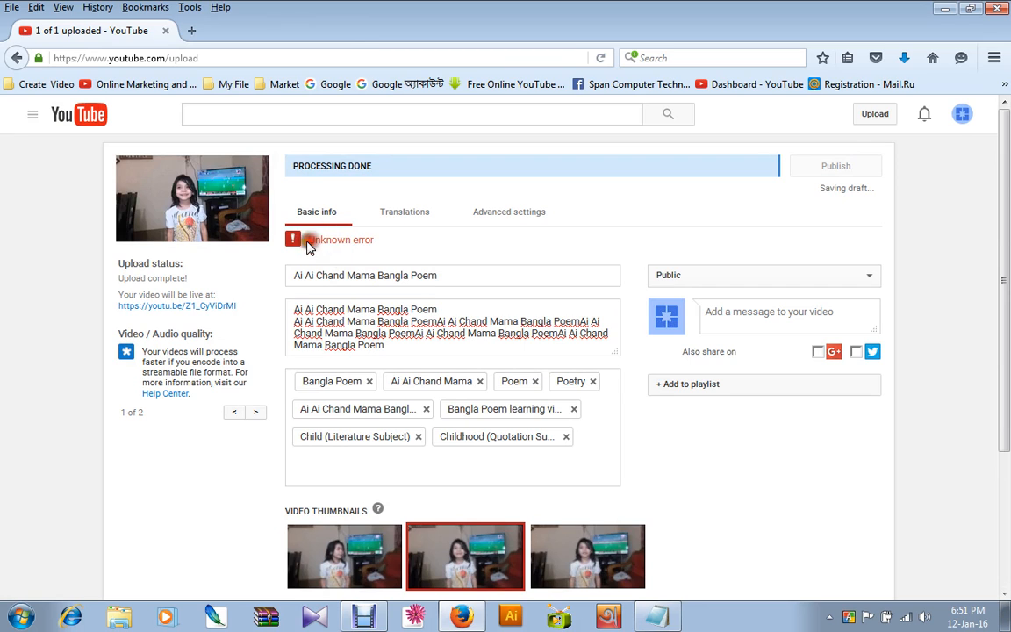
{"action": "left_click", "coordinate": [421, 220]}
{"action": "left_click", "coordinate": [496, 218]}
{"action": "left_click", "coordinate": [423, 215]}
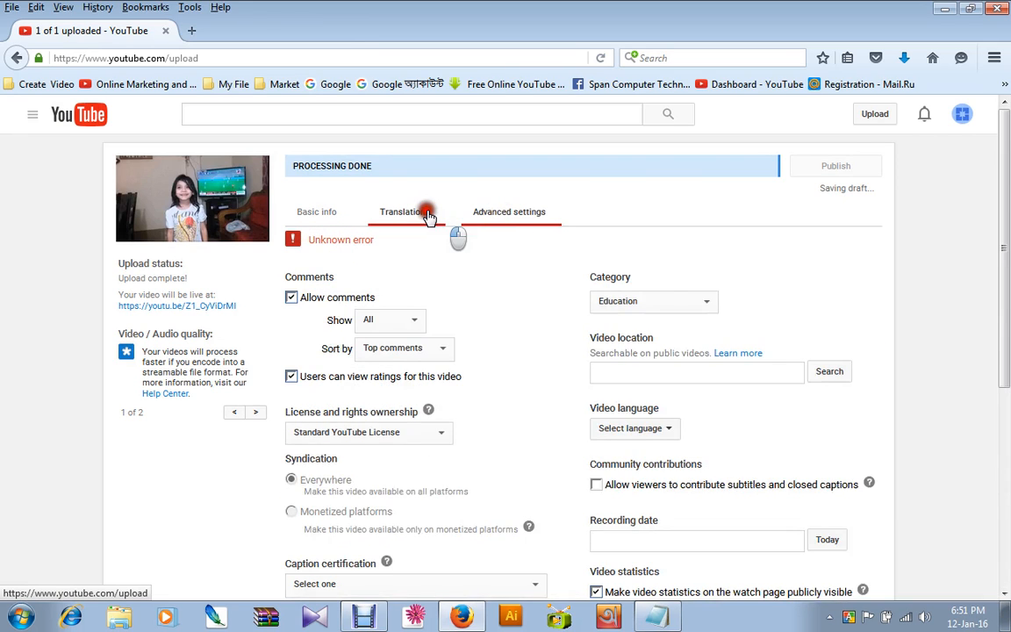
{"action": "left_click", "coordinate": [326, 219]}
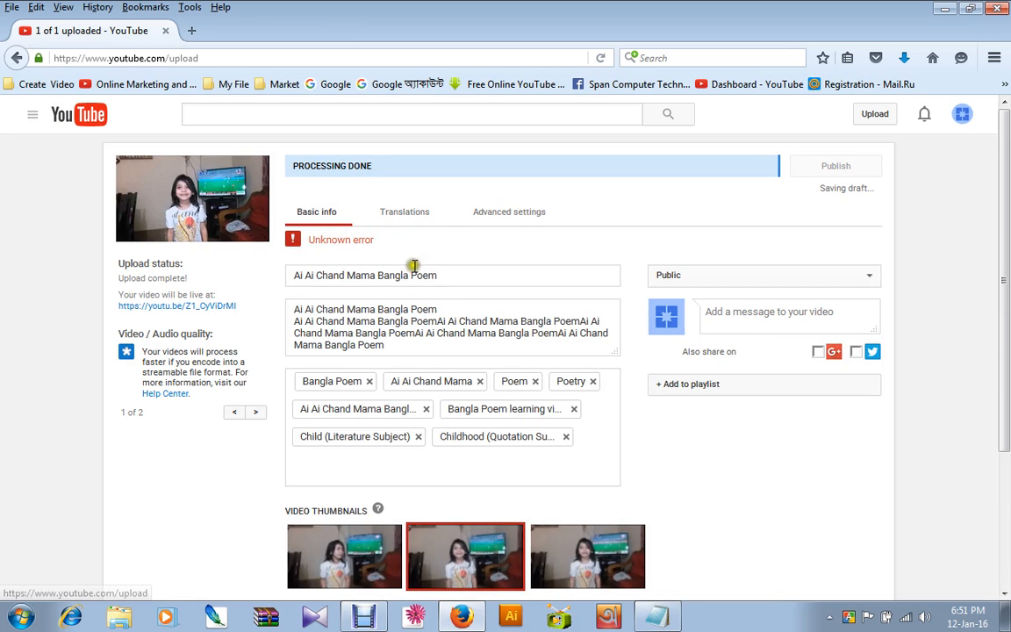
{"action": "left_click", "coordinate": [460, 278]}
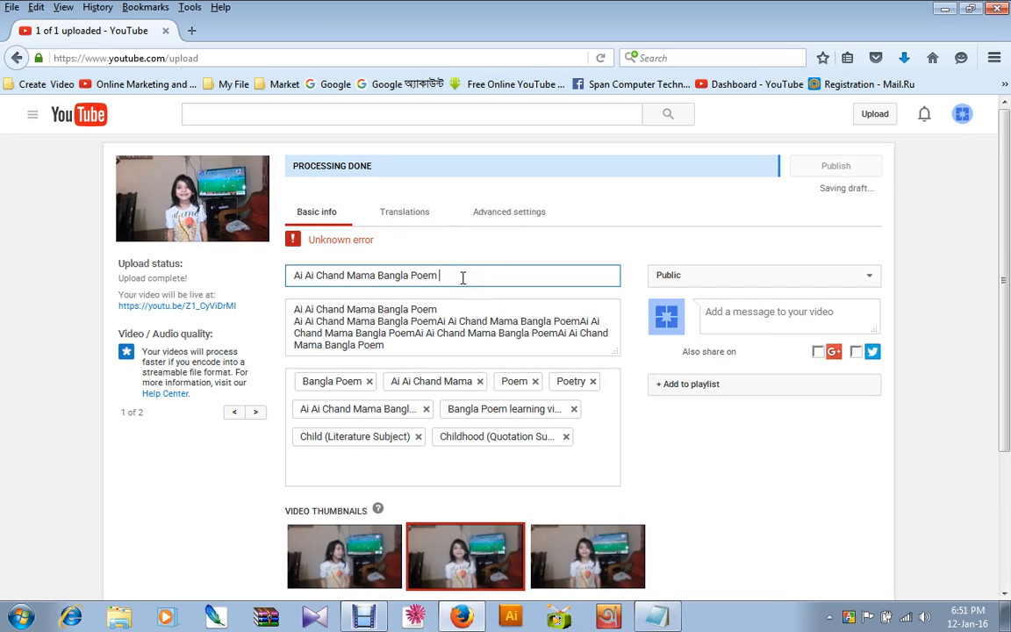
{"action": "scroll", "coordinate": [571, 326], "scroll_direction": "down", "scroll_amount": 2}
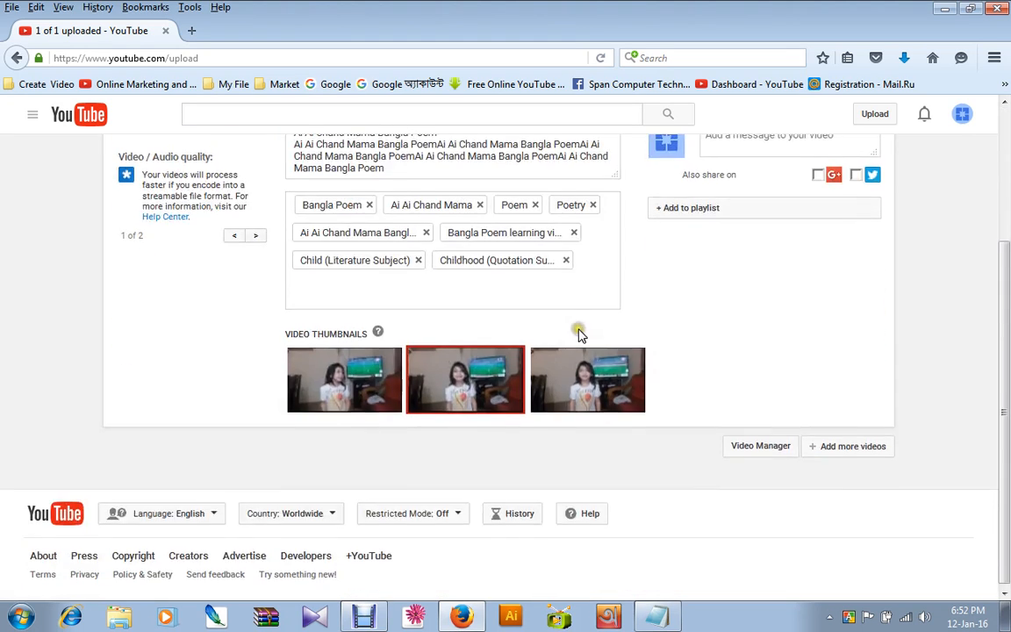
{"action": "scroll", "coordinate": [577, 327], "scroll_direction": "up", "scroll_amount": 2}
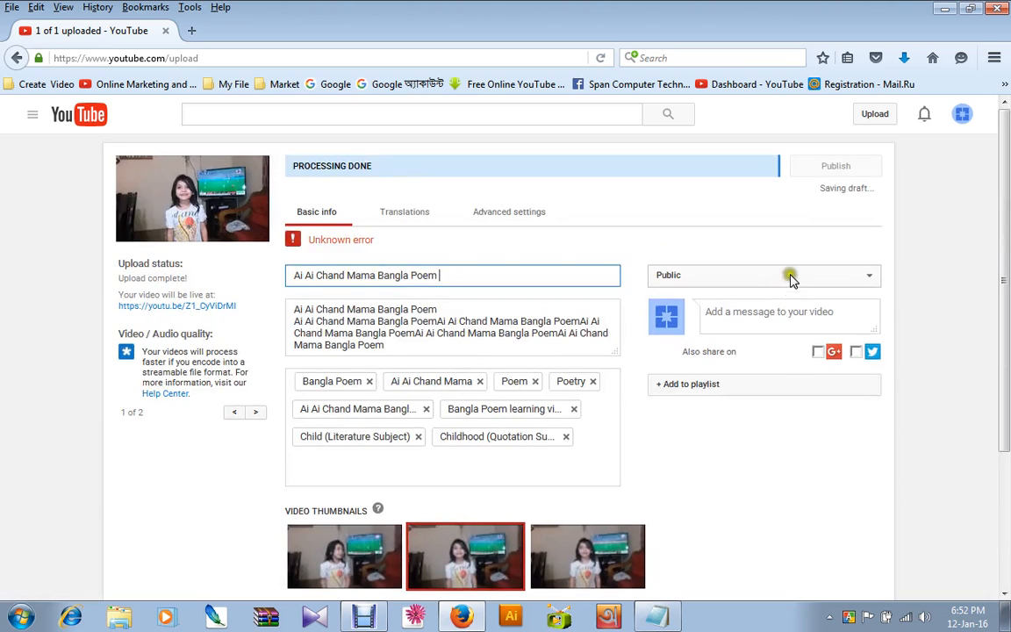
Remove the Childhood quotation subject tag from the video's tags.
{"action": "double_click", "coordinate": [529, 273]}
{"action": "left_click", "coordinate": [503, 351]}
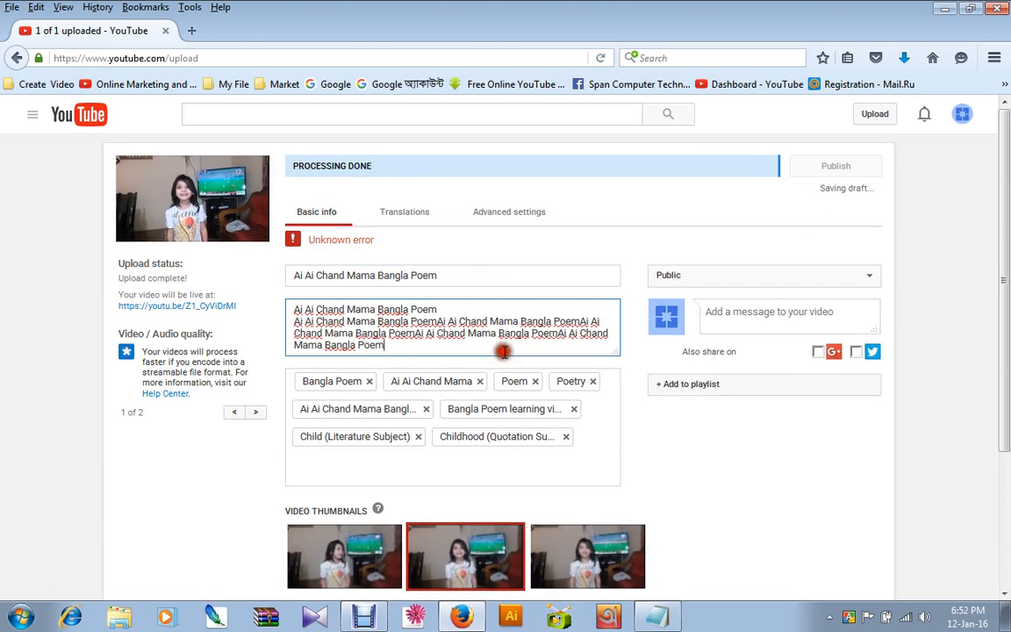
{"action": "left_click", "coordinate": [566, 436]}
{"action": "scroll", "coordinate": [602, 382], "scroll_direction": "down", "scroll_amount": 2}
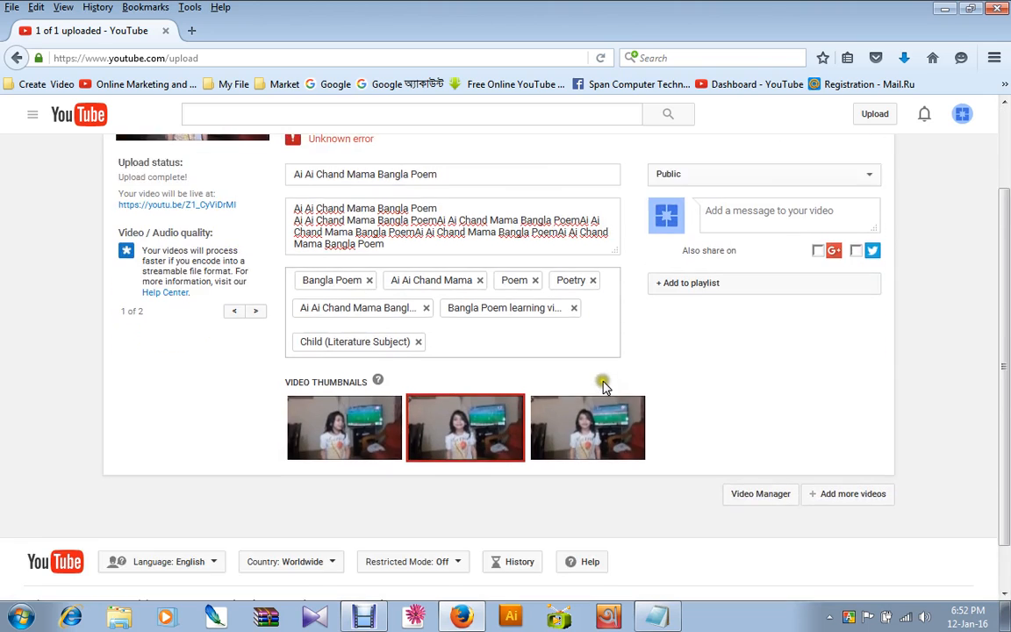
{"action": "scroll", "coordinate": [526, 412], "scroll_direction": "up", "scroll_amount": 2}
{"action": "left_click", "coordinate": [453, 444]}
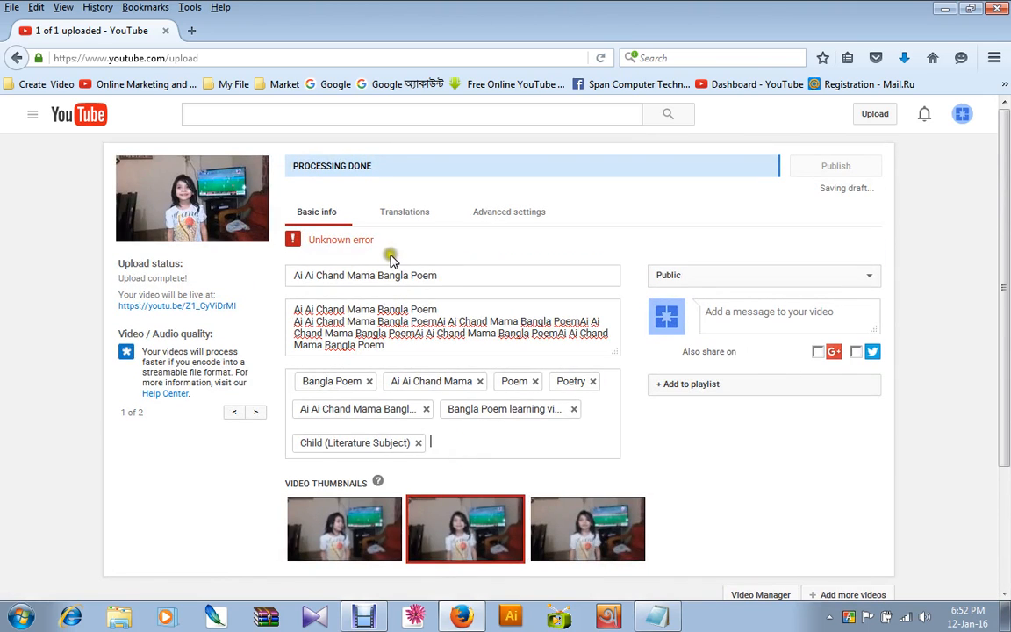
{"action": "left_click", "coordinate": [364, 616]}
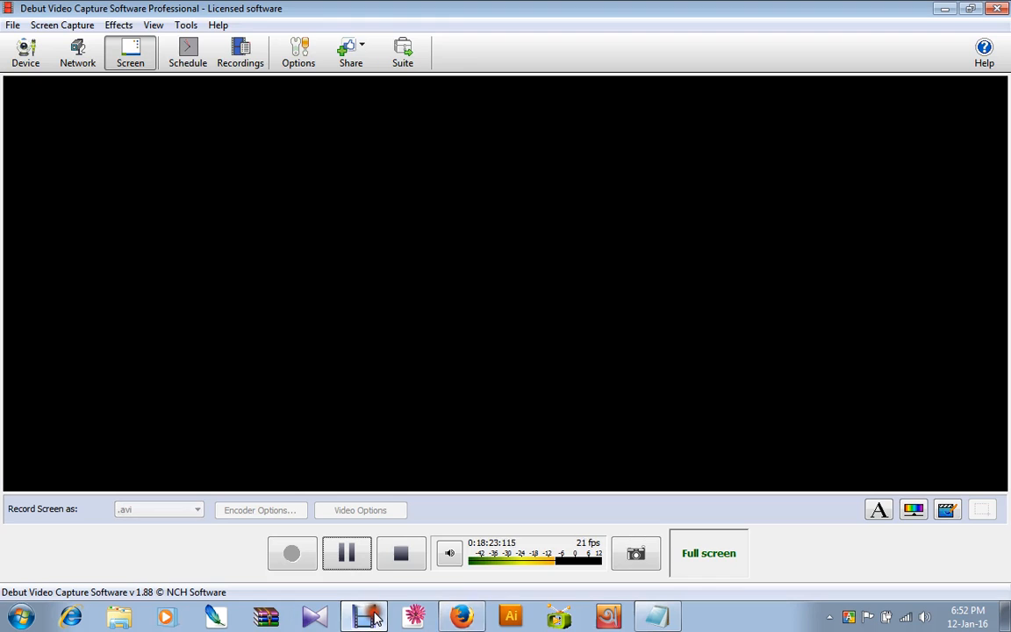
{"action": "left_click", "coordinate": [362, 617]}
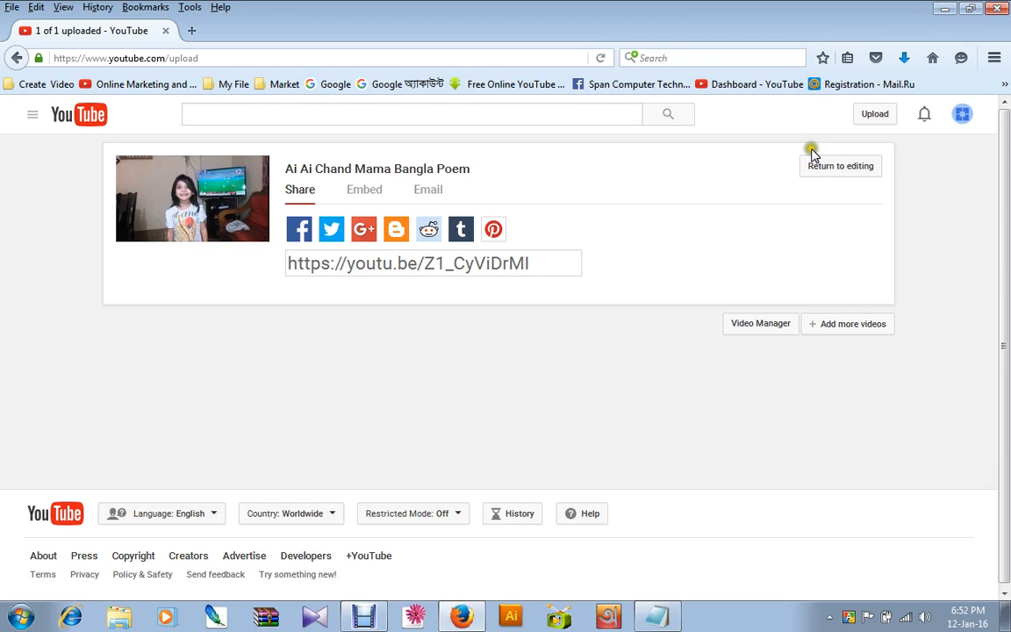
Return to editing the published video and look over its title, description, tags and thumbnails.
{"action": "left_click", "coordinate": [813, 158]}
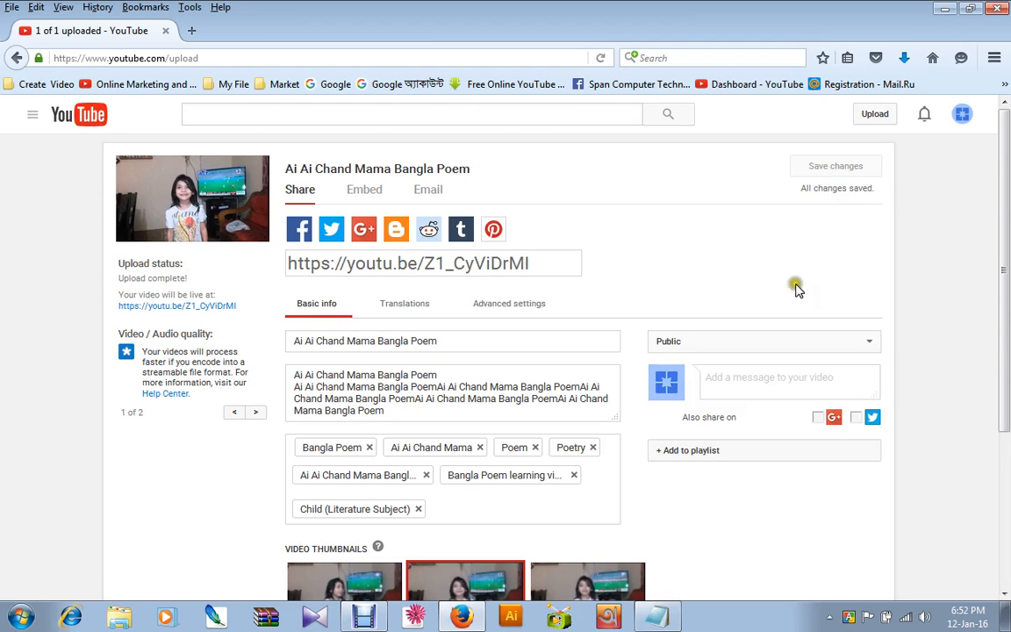
{"action": "scroll", "coordinate": [807, 246], "scroll_direction": "down", "scroll_amount": 3}
{"action": "scroll", "coordinate": [834, 219], "scroll_direction": "up", "scroll_amount": 3}
{"action": "scroll", "coordinate": [614, 351], "scroll_direction": "down", "scroll_amount": 3}
{"action": "scroll", "coordinate": [383, 309], "scroll_direction": "up", "scroll_amount": 3}
Open the published video's watch page and dismiss the offer to stabilize it.
{"action": "left_click", "coordinate": [332, 171]}
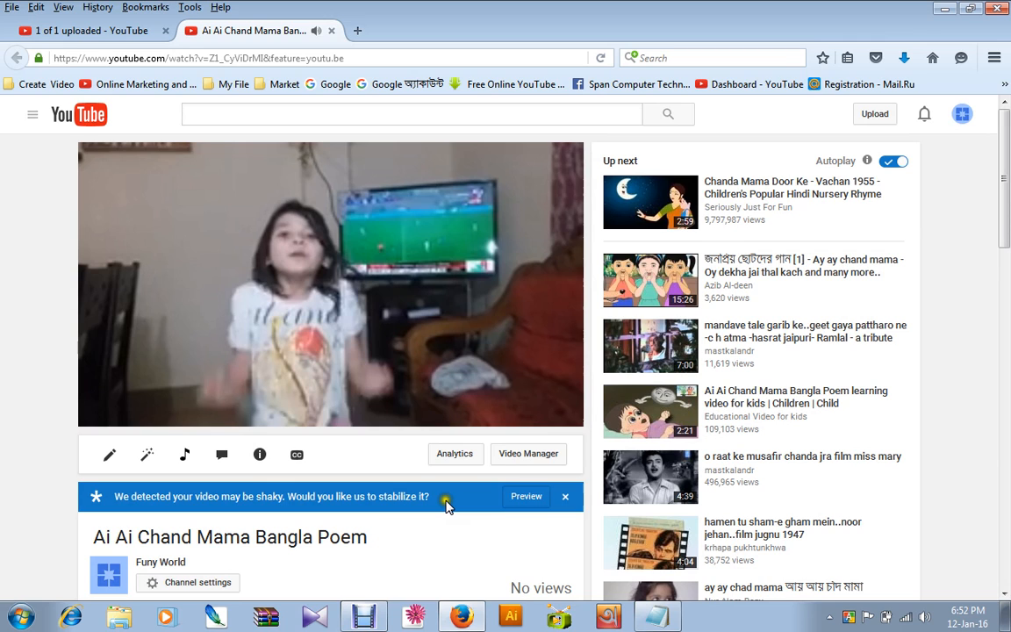
{"action": "left_click", "coordinate": [565, 497]}
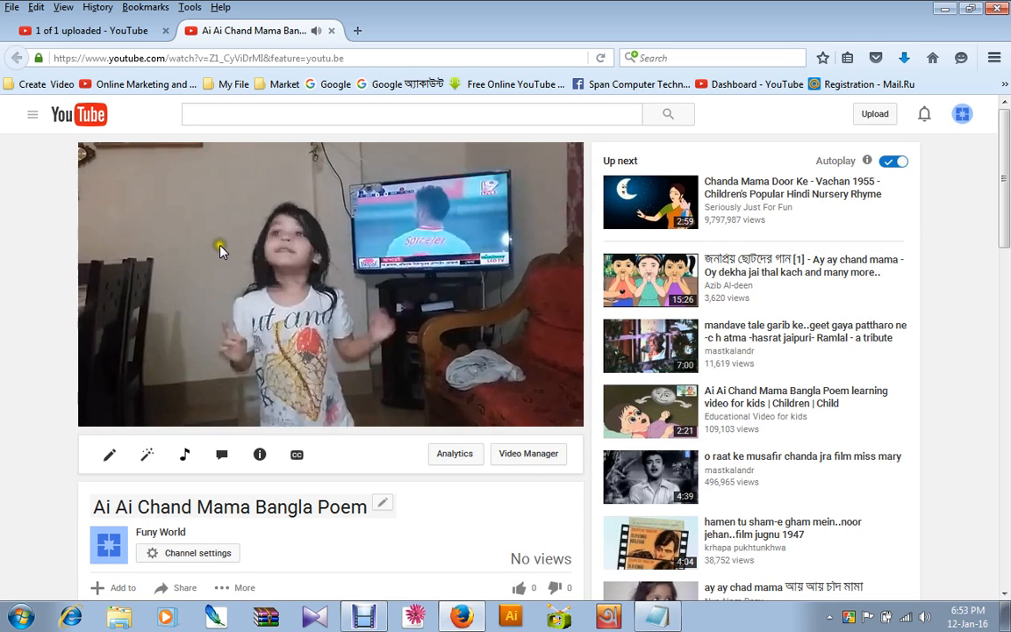
Open the Creator Studio dashboard of the Funy World channel.
{"action": "left_click", "coordinate": [962, 114]}
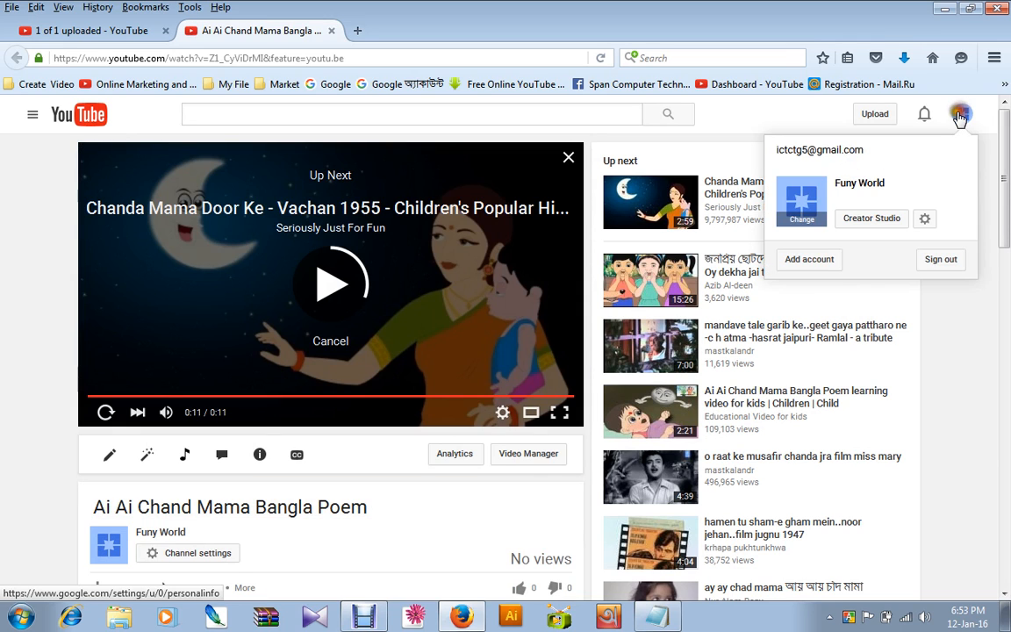
{"action": "left_click", "coordinate": [871, 219]}
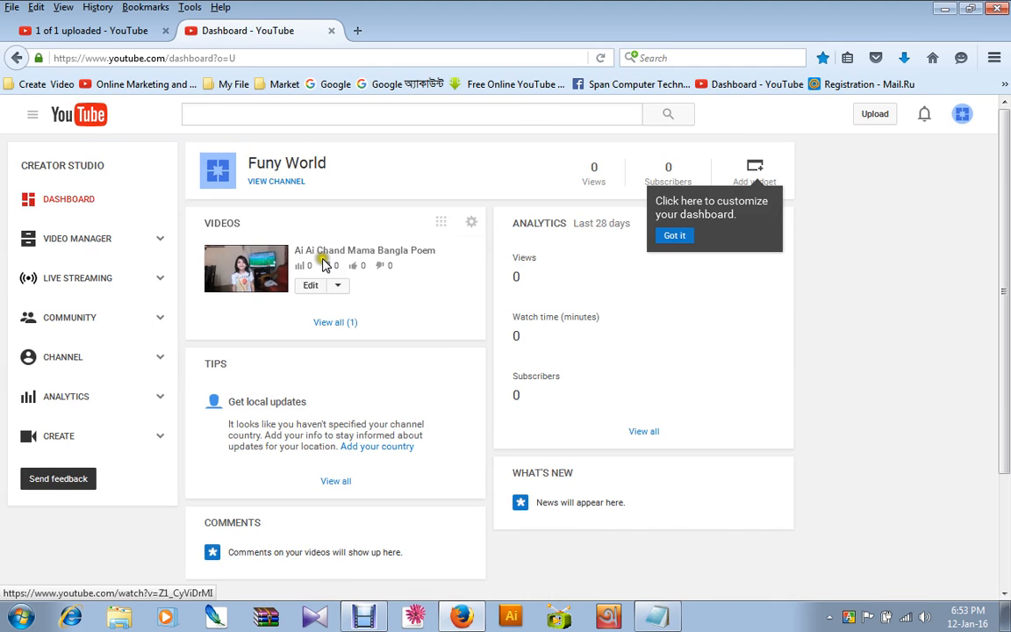
{"action": "left_click", "coordinate": [325, 252]}
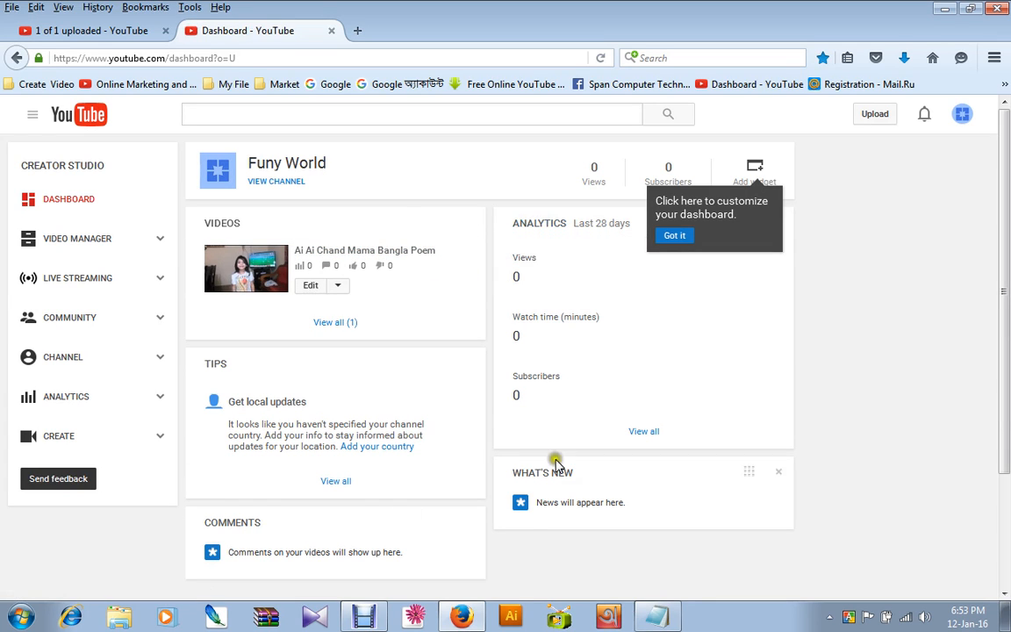
Look through the channel's uploaded videos and playlists in the Video Manager.
{"action": "left_click", "coordinate": [81, 238]}
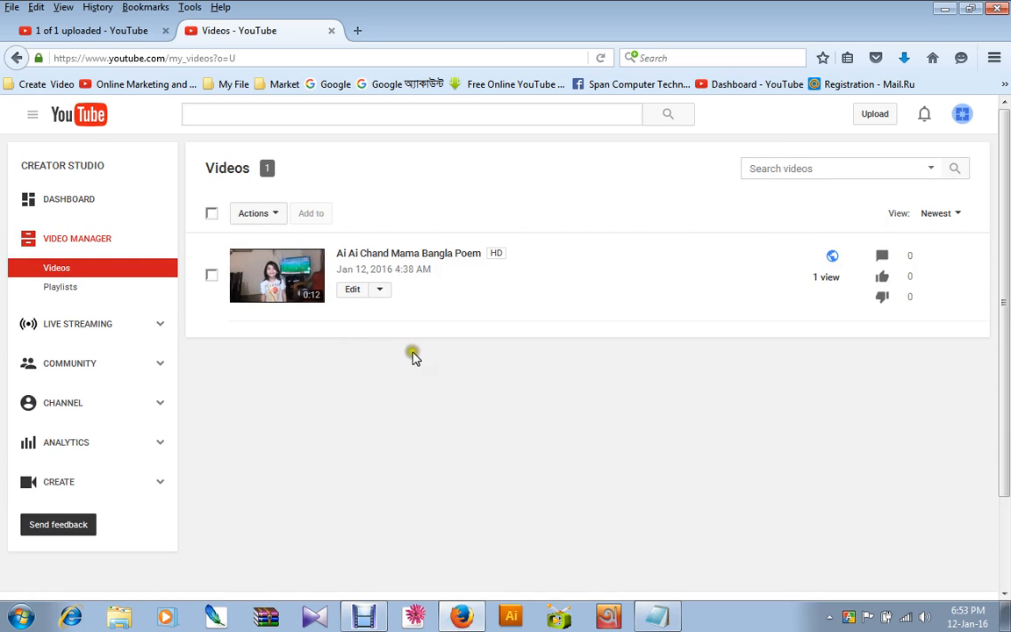
{"action": "left_click", "coordinate": [908, 259]}
{"action": "left_click", "coordinate": [66, 290]}
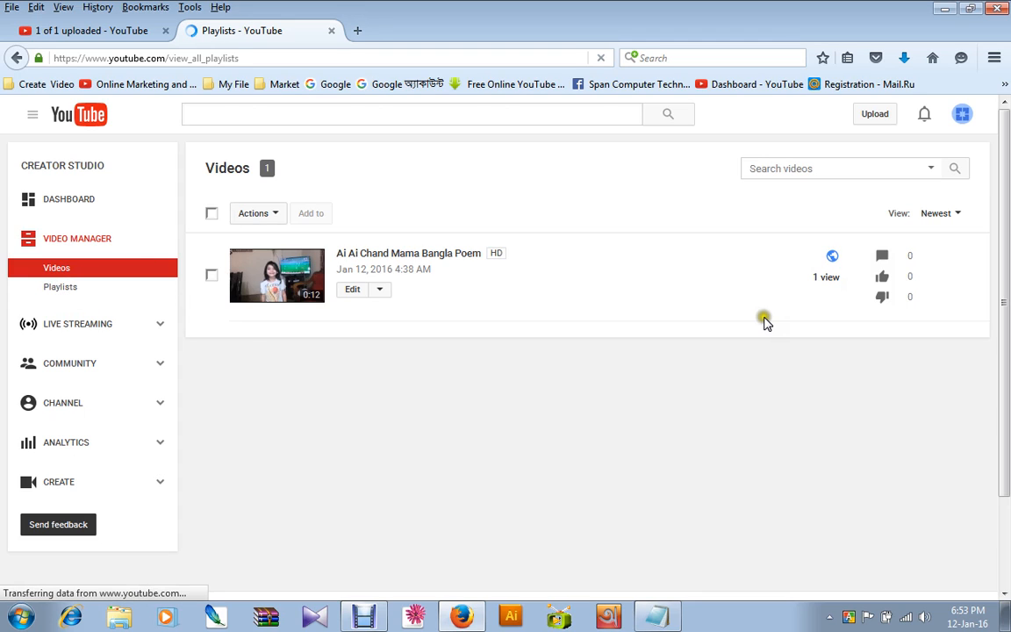
{"action": "left_click", "coordinate": [63, 403]}
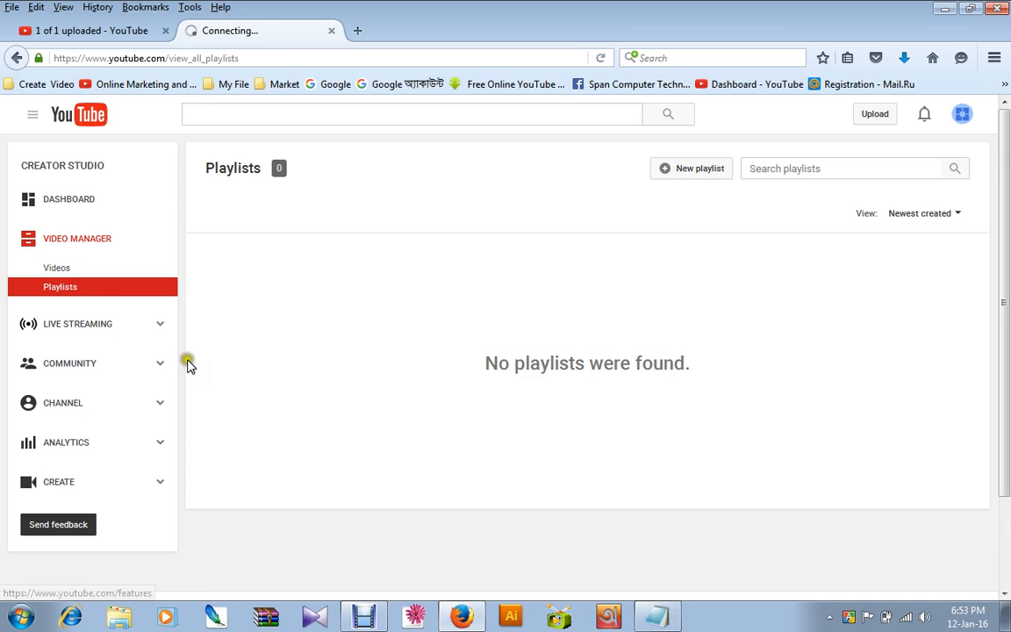
{"action": "left_click", "coordinate": [60, 269]}
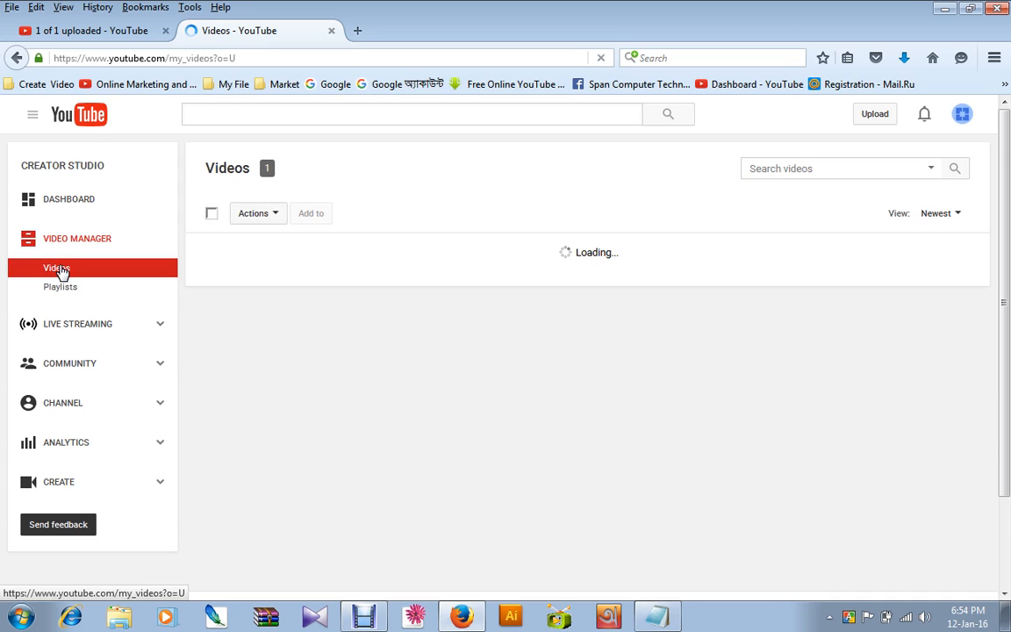
{"action": "left_click", "coordinate": [72, 439]}
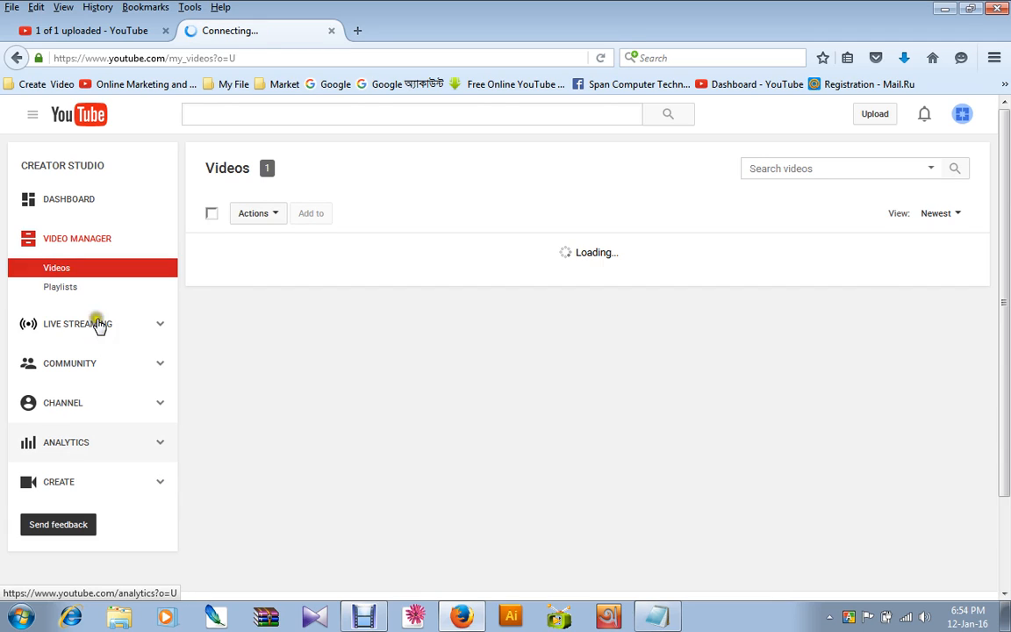
Open the channel's status and features, and examine the Monetization entry and its country requirement.
{"action": "left_click", "coordinate": [63, 405]}
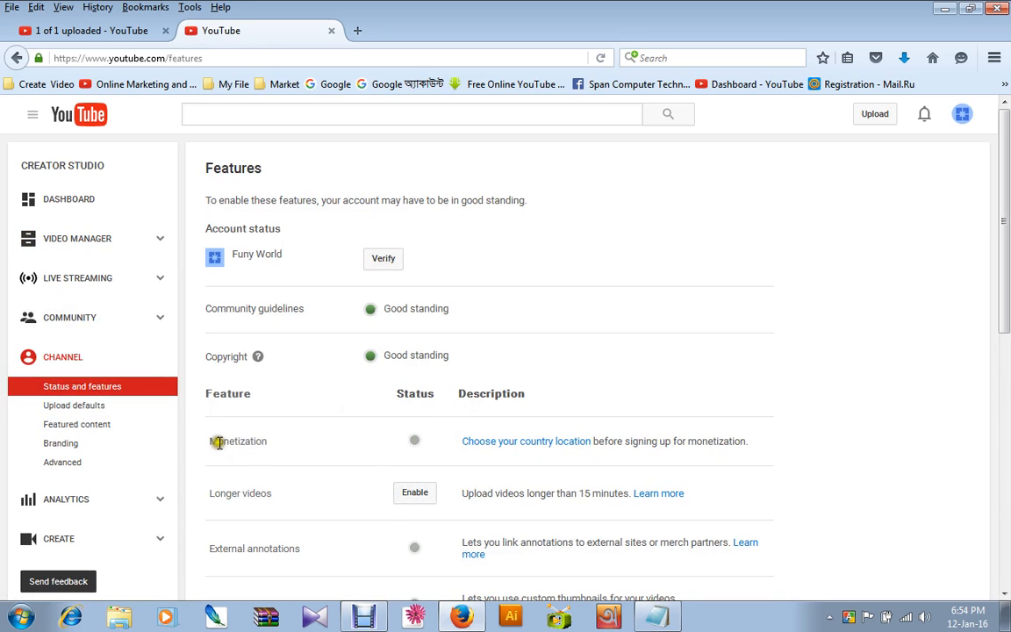
{"action": "left_click_drag", "start_coordinate": [214, 440], "coordinate": [231, 442]}
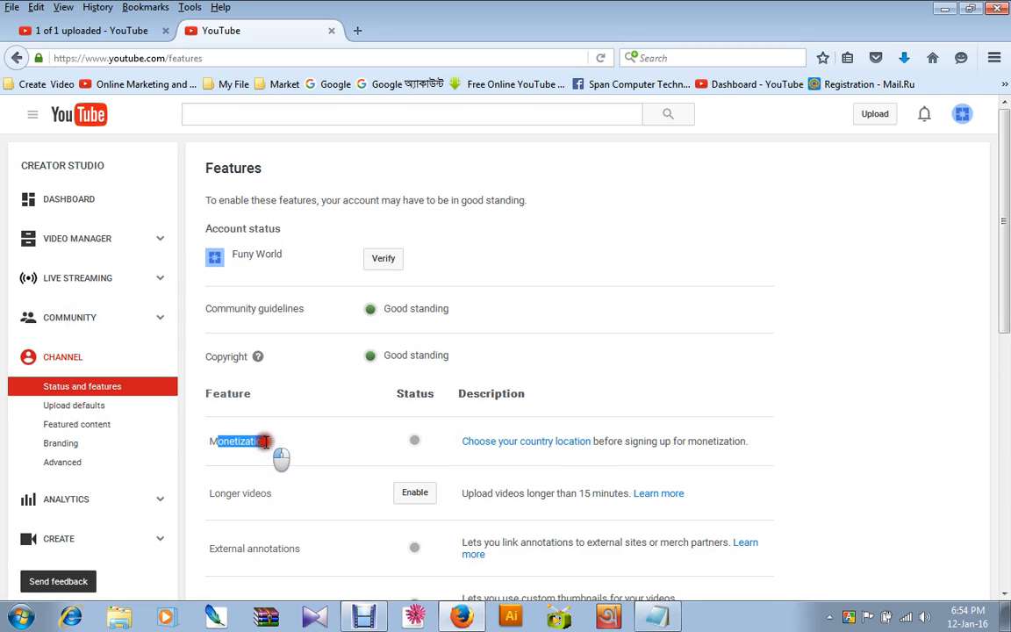
{"action": "left_click_drag", "start_coordinate": [305, 451], "coordinate": [194, 440]}
{"action": "left_click", "coordinate": [300, 459]}
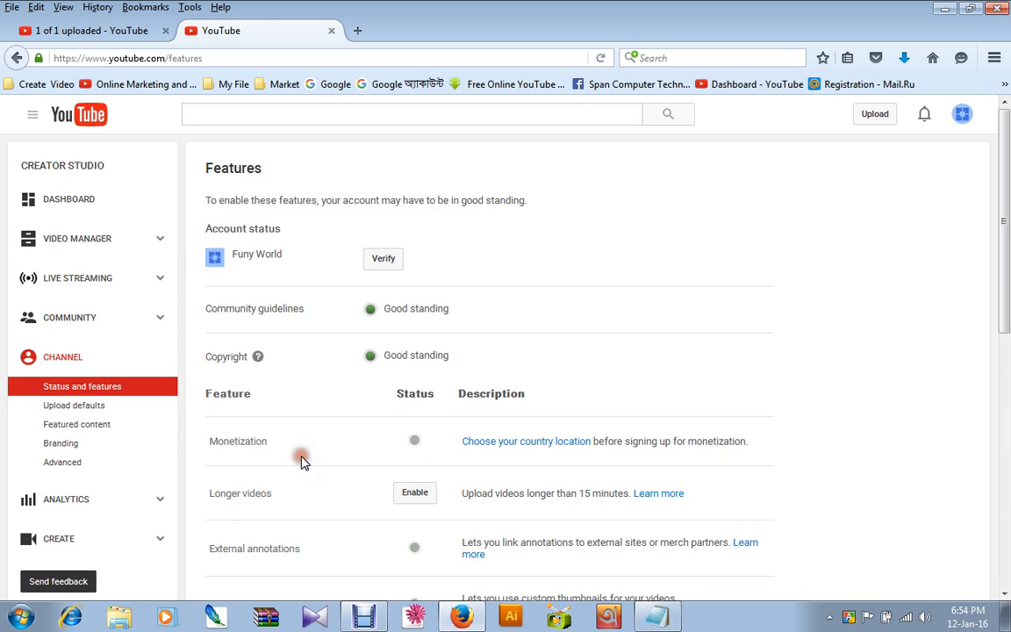
{"action": "left_click", "coordinate": [58, 30]}
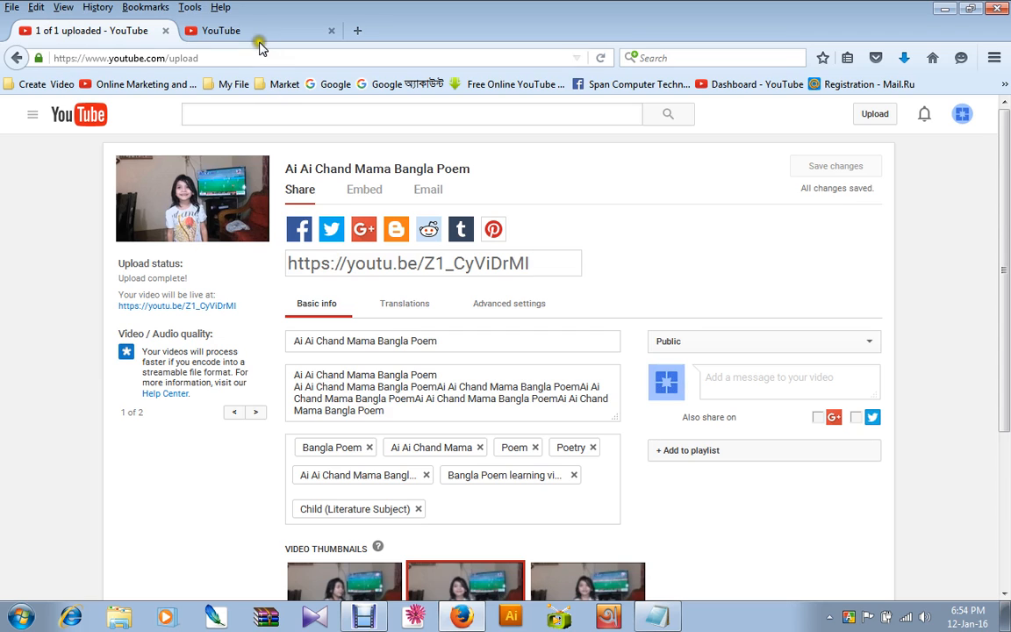
{"action": "left_click", "coordinate": [233, 31]}
{"action": "left_click_drag", "start_coordinate": [270, 443], "coordinate": [204, 442]}
{"action": "left_click", "coordinate": [409, 442]}
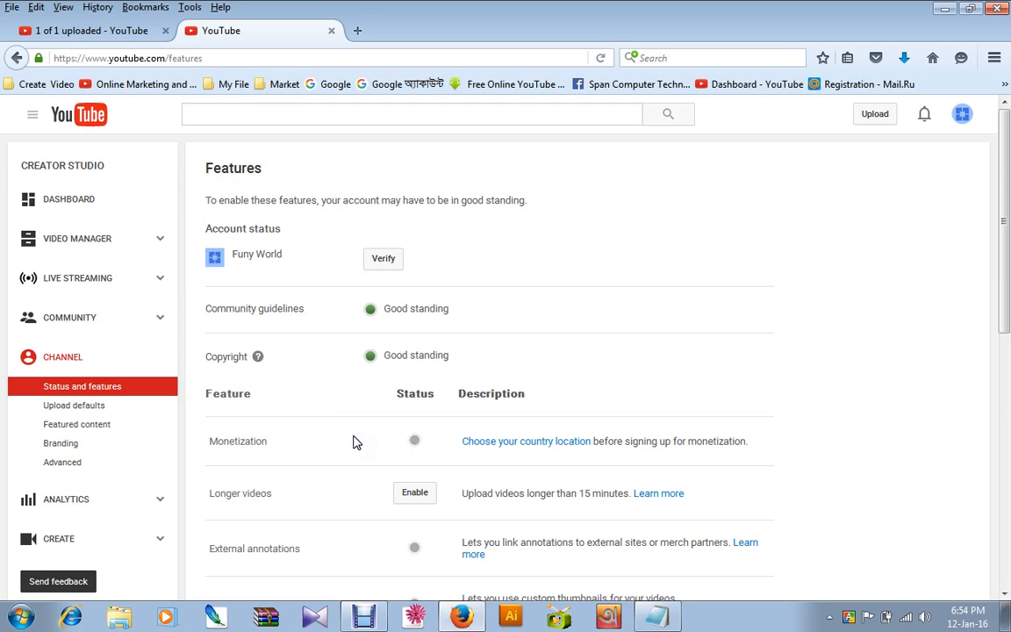
{"action": "left_click", "coordinate": [311, 446]}
{"action": "left_click_drag", "start_coordinate": [261, 449], "coordinate": [199, 452]}
{"action": "left_click", "coordinate": [309, 447]}
{"action": "left_click_drag", "start_coordinate": [266, 444], "coordinate": [202, 439]}
{"action": "left_click", "coordinate": [306, 438]}
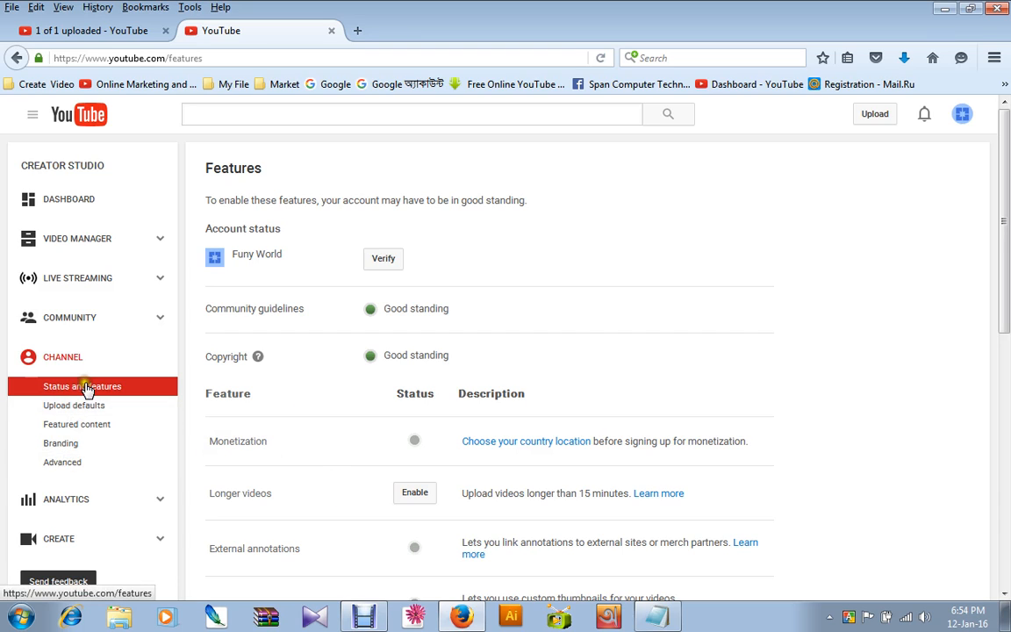
Set the channel's country to India in the advanced channel settings.
{"action": "left_click", "coordinate": [63, 462]}
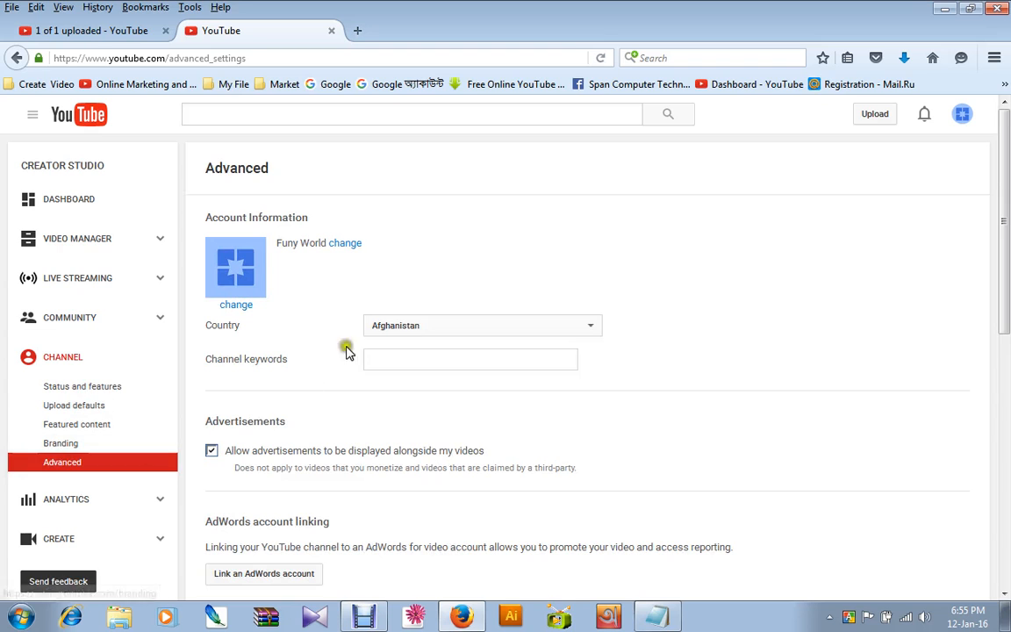
{"action": "left_click", "coordinate": [420, 330]}
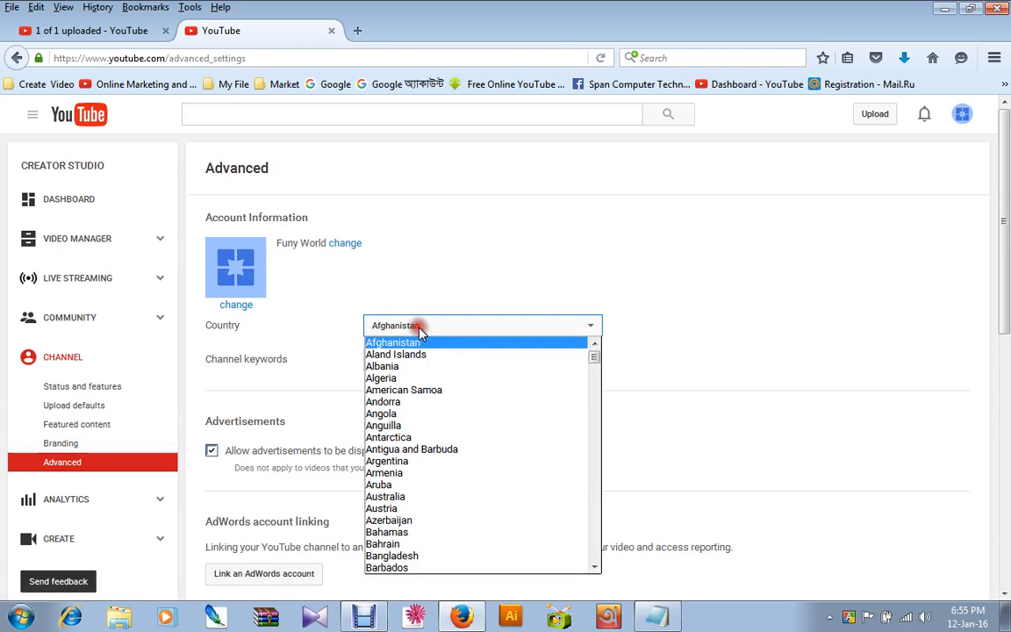
{"action": "scroll", "coordinate": [478, 316], "scroll_direction": "down", "scroll_amount": 10}
{"action": "scroll", "coordinate": [487, 260], "scroll_direction": "up", "scroll_amount": 10}
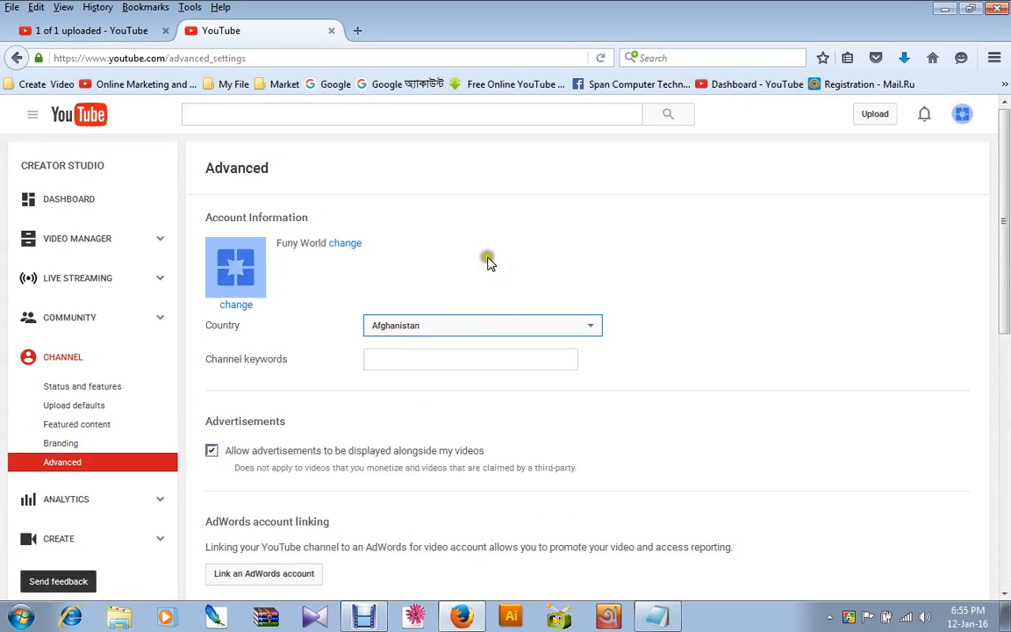
{"action": "left_click", "coordinate": [490, 321]}
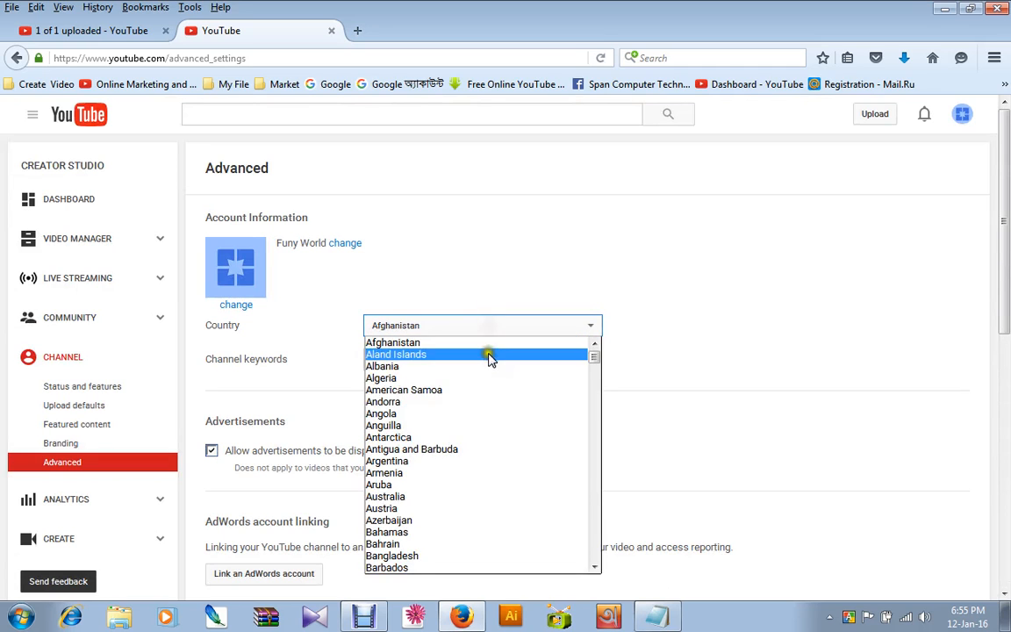
{"action": "scroll", "coordinate": [466, 447], "scroll_direction": "down", "scroll_amount": 1}
{"action": "scroll", "coordinate": [463, 446], "scroll_direction": "down", "scroll_amount": 3}
{"action": "scroll", "coordinate": [451, 444], "scroll_direction": "down", "scroll_amount": 3}
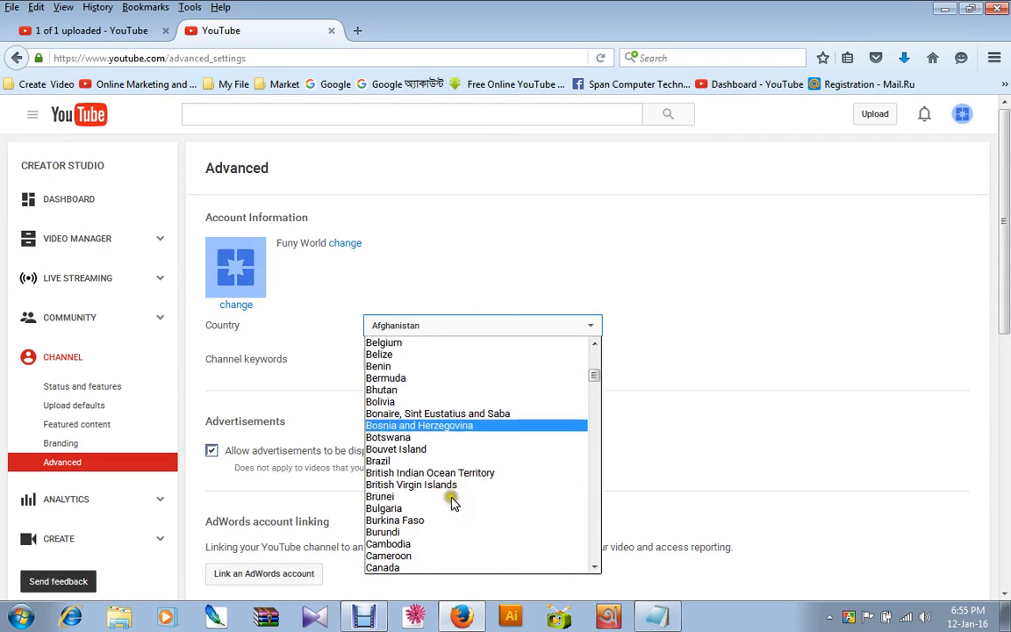
{"action": "scroll", "coordinate": [442, 434], "scroll_direction": "down", "scroll_amount": 7}
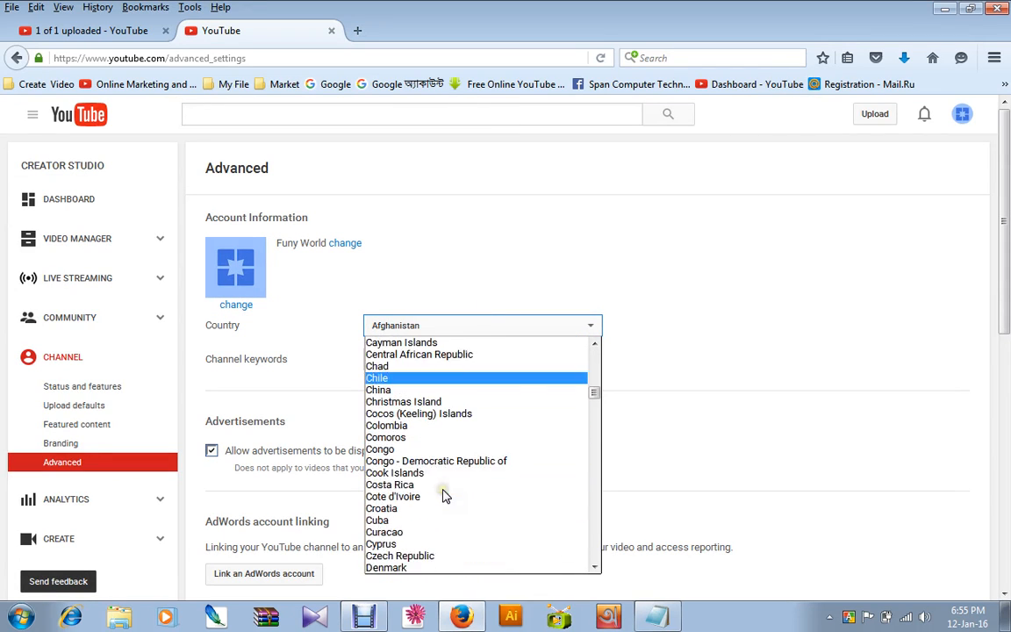
{"action": "scroll", "coordinate": [445, 481], "scroll_direction": "down", "scroll_amount": 10}
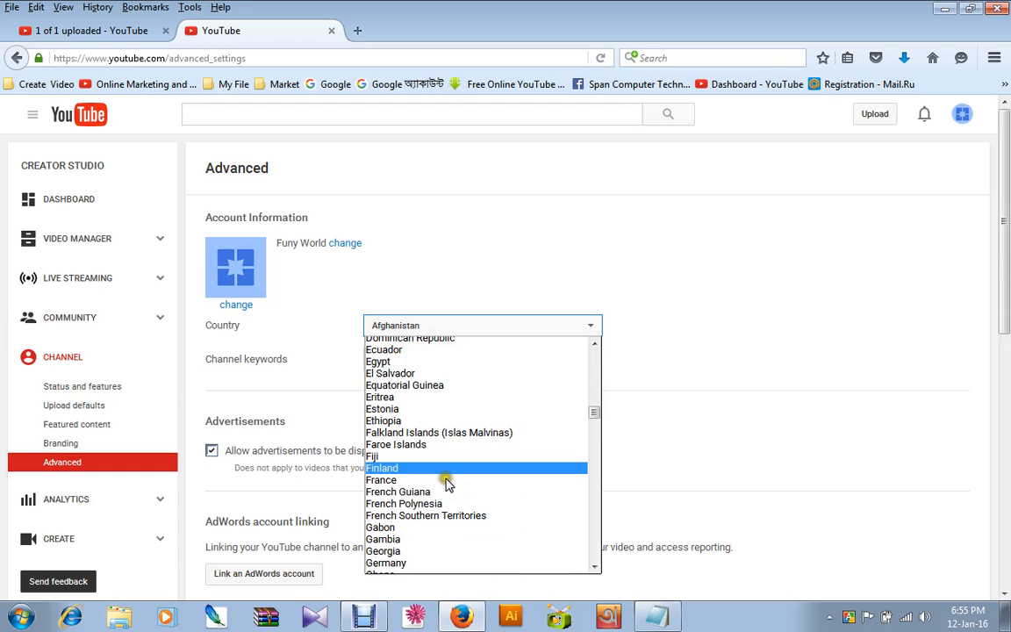
{"action": "scroll", "coordinate": [447, 486], "scroll_direction": "down", "scroll_amount": 6}
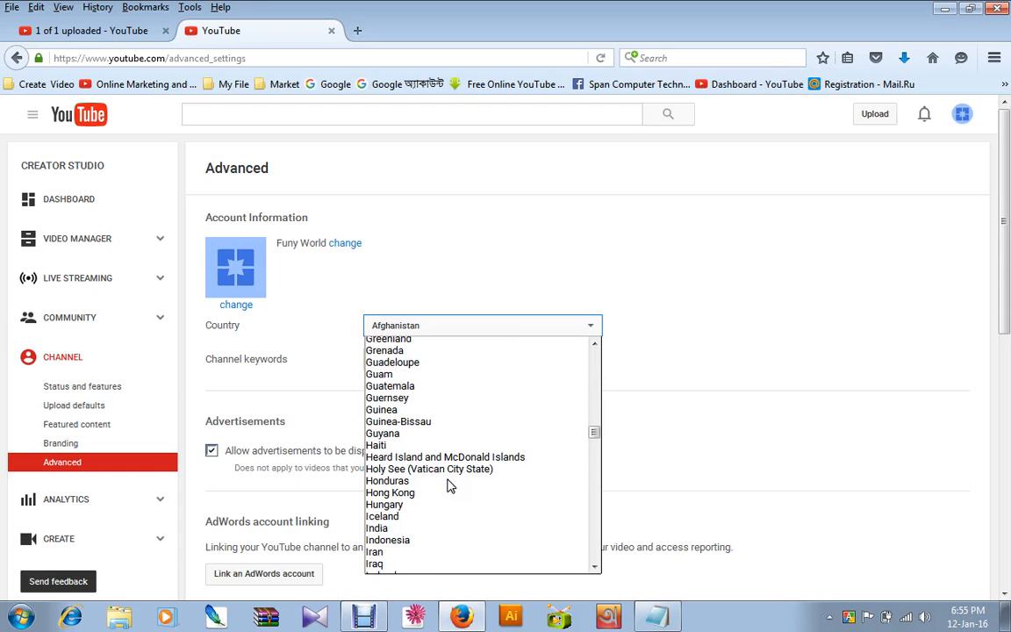
{"action": "scroll", "coordinate": [447, 485], "scroll_direction": "down", "scroll_amount": 1}
{"action": "left_click", "coordinate": [432, 463]}
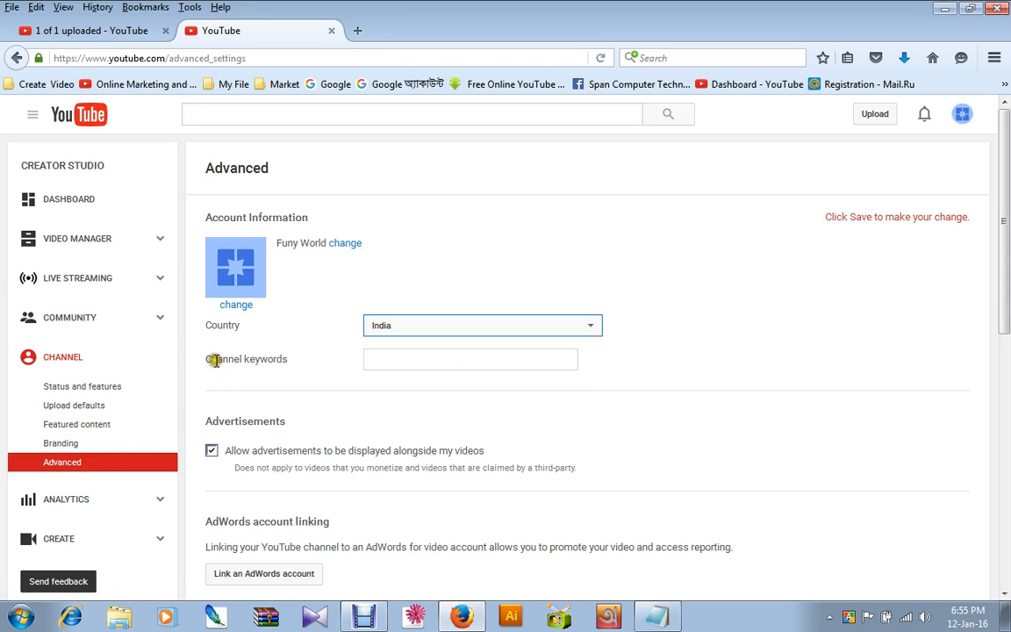
Enter "Funy video" as the channel keyword and save the advanced settings.
{"action": "left_click_drag", "start_coordinate": [203, 360], "coordinate": [287, 363]}
{"action": "left_click_drag", "start_coordinate": [288, 363], "coordinate": [283, 365]}
{"action": "left_click", "coordinate": [383, 362]}
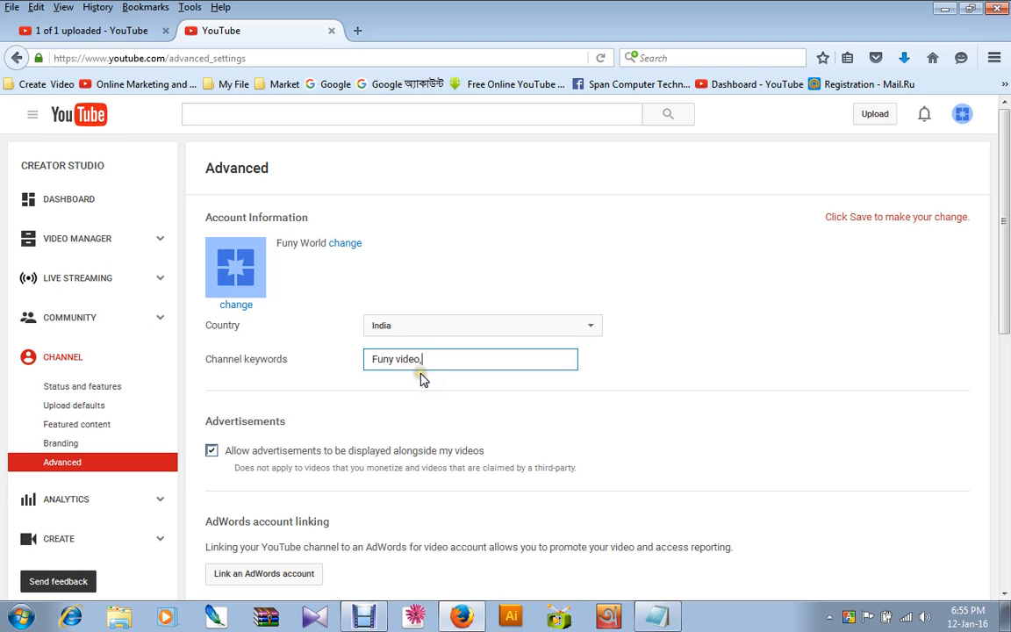
{"action": "scroll", "coordinate": [422, 377], "scroll_direction": "down", "scroll_amount": 5}
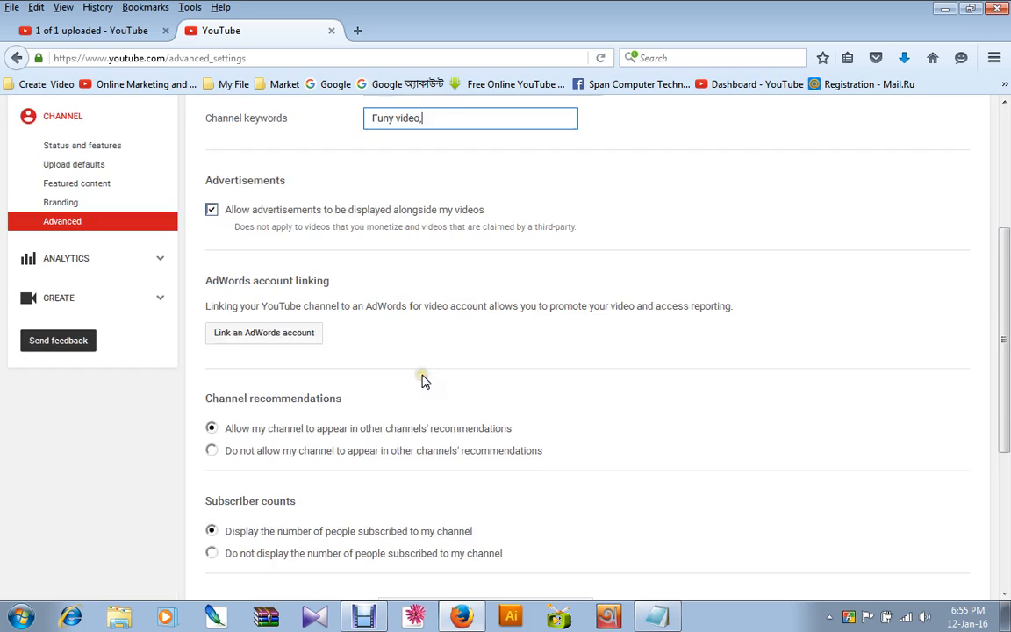
{"action": "left_click", "coordinate": [234, 303]}
{"action": "scroll", "coordinate": [263, 312], "scroll_direction": "down", "scroll_amount": 3}
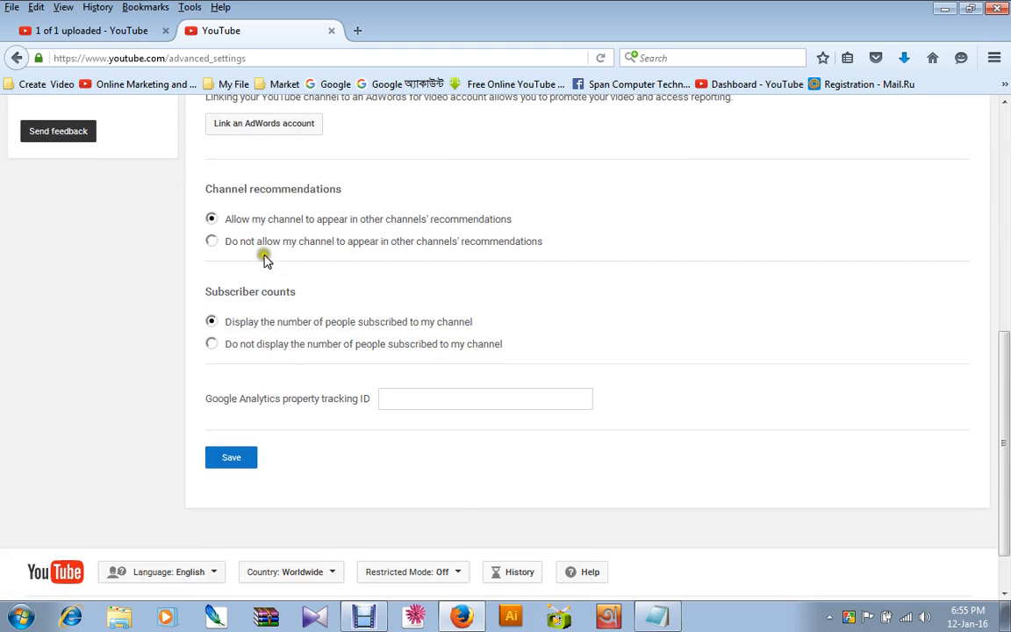
{"action": "left_click", "coordinate": [229, 463]}
{"action": "left_click", "coordinate": [230, 460]}
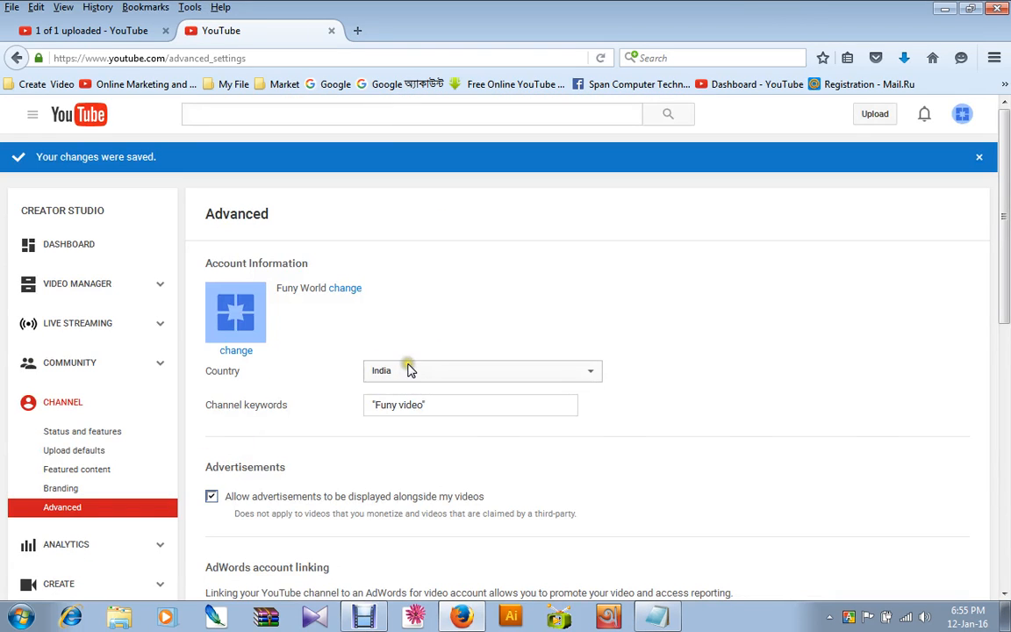
{"action": "scroll", "coordinate": [417, 368], "scroll_direction": "down", "scroll_amount": 5}
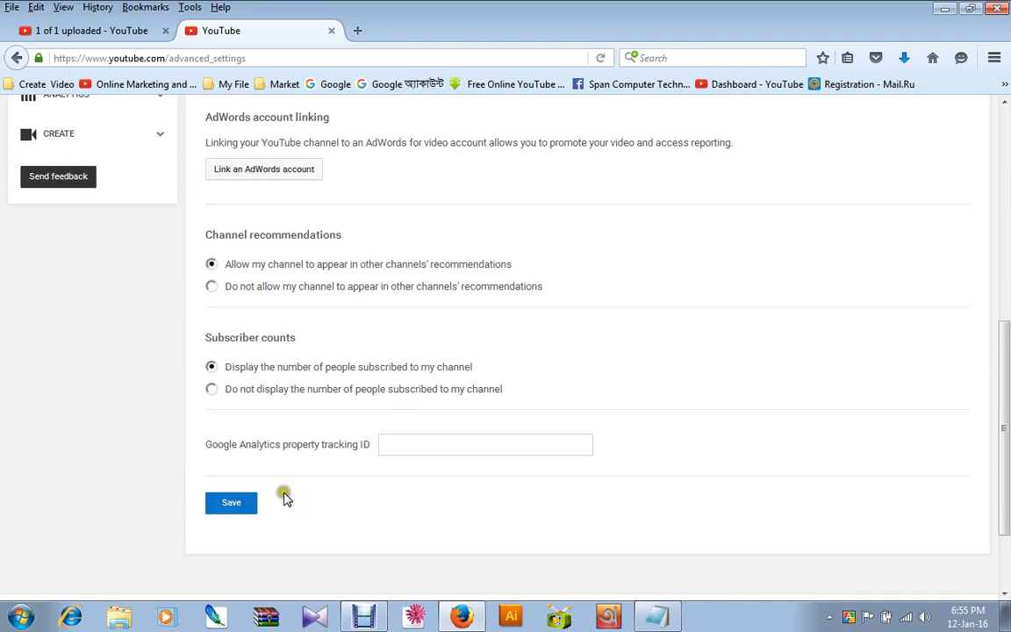
{"action": "left_click", "coordinate": [234, 503]}
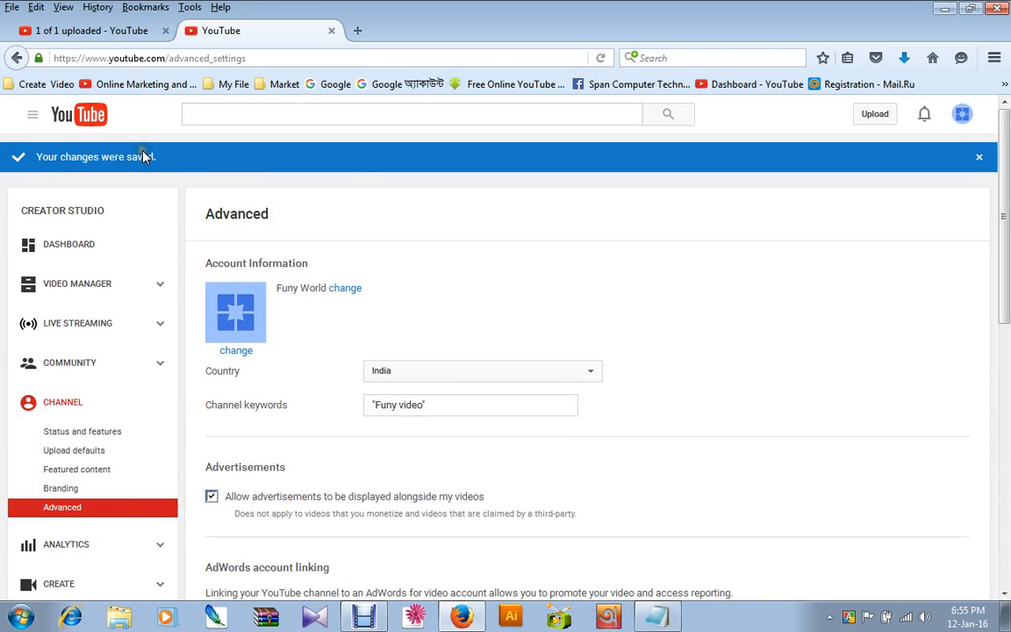
Open the channel's status and features and start enabling the account for monetization.
{"action": "left_click", "coordinate": [66, 403]}
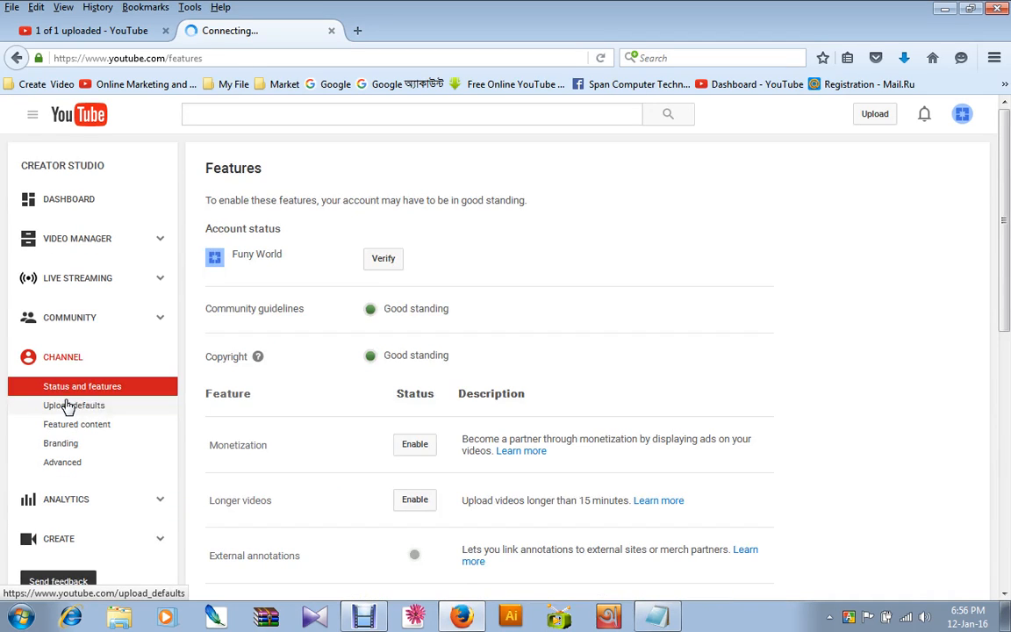
{"action": "left_click_drag", "start_coordinate": [245, 444], "coordinate": [304, 448]}
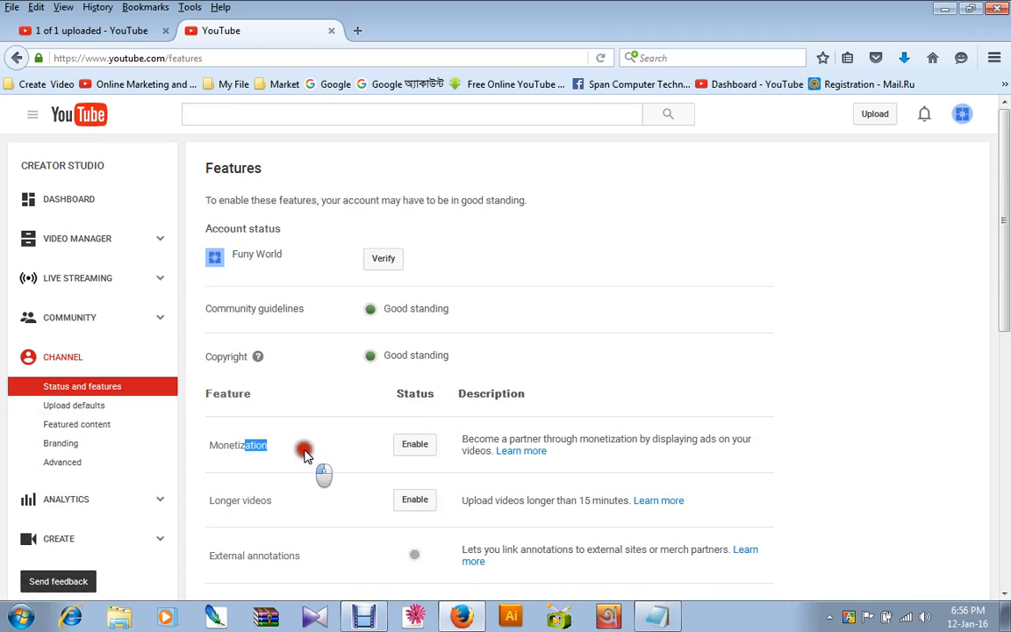
{"action": "left_click", "coordinate": [343, 443]}
{"action": "left_click", "coordinate": [421, 447]}
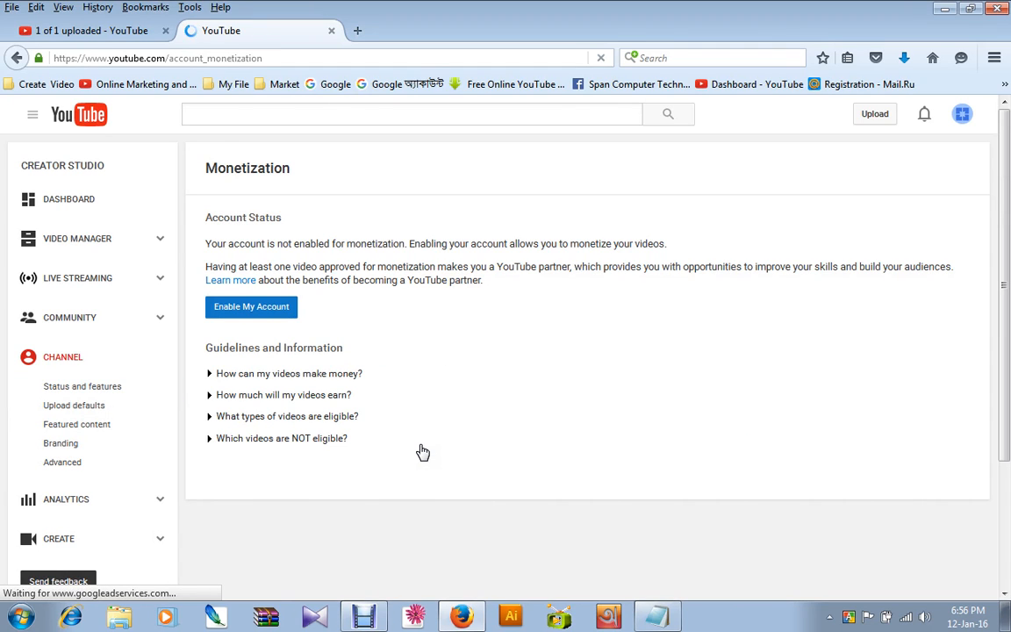
{"action": "left_click", "coordinate": [252, 313]}
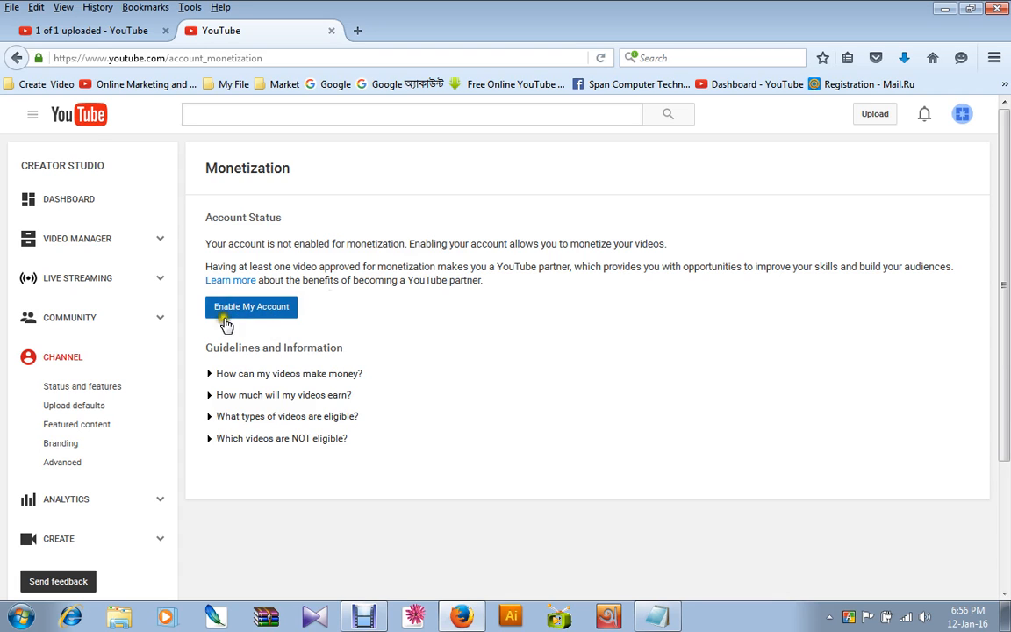
{"action": "left_click", "coordinate": [272, 312]}
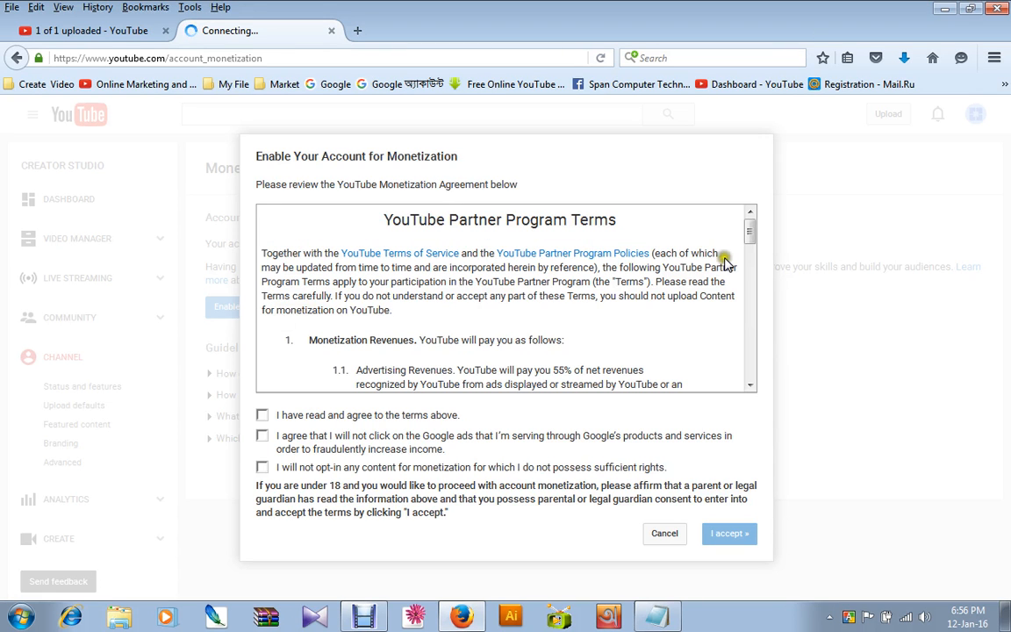
Copy the text of the YouTube Partner Program Terms from the monetization agreement.
{"action": "left_click_drag", "start_coordinate": [752, 233], "coordinate": [364, 203]}
{"action": "right_click", "coordinate": [406, 227]}
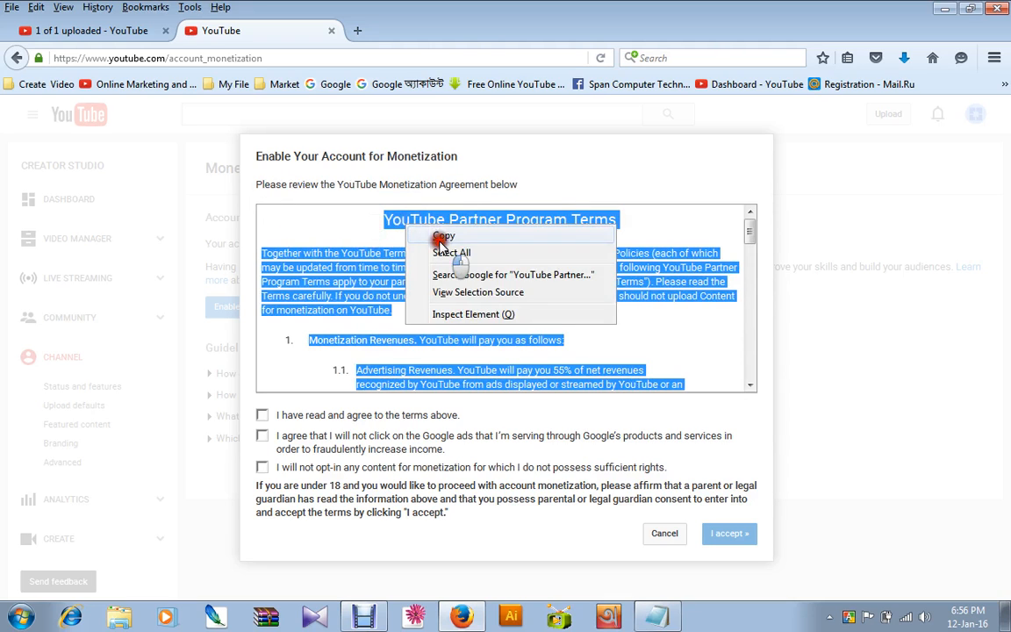
{"action": "left_click", "coordinate": [443, 235]}
{"action": "left_click", "coordinate": [485, 253]}
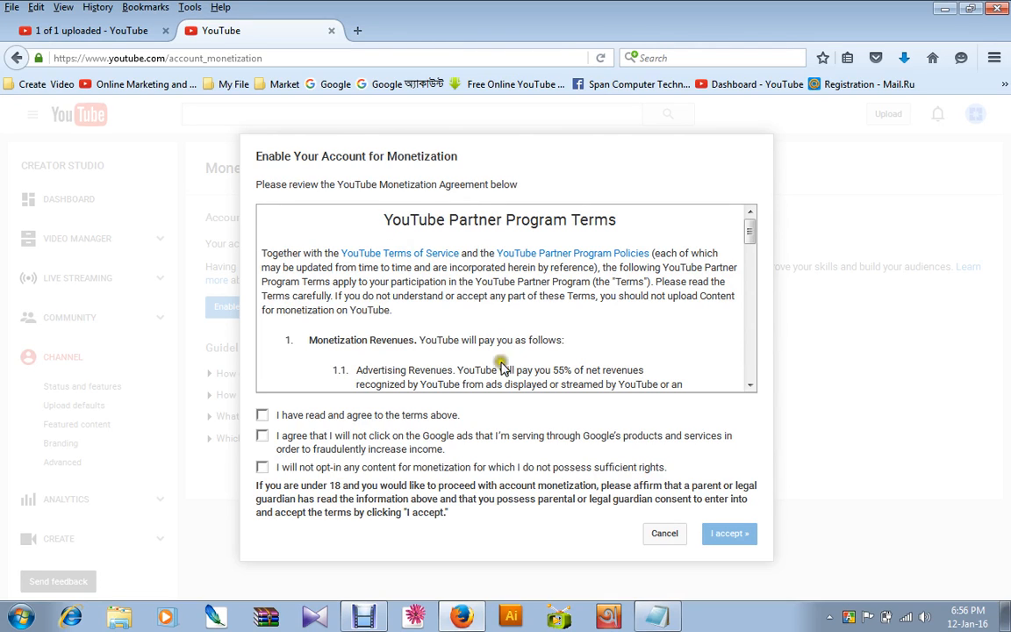
Skim the monetization agreement, agree to all three conditions and accept it.
{"action": "scroll", "coordinate": [517, 298], "scroll_direction": "down", "scroll_amount": 2}
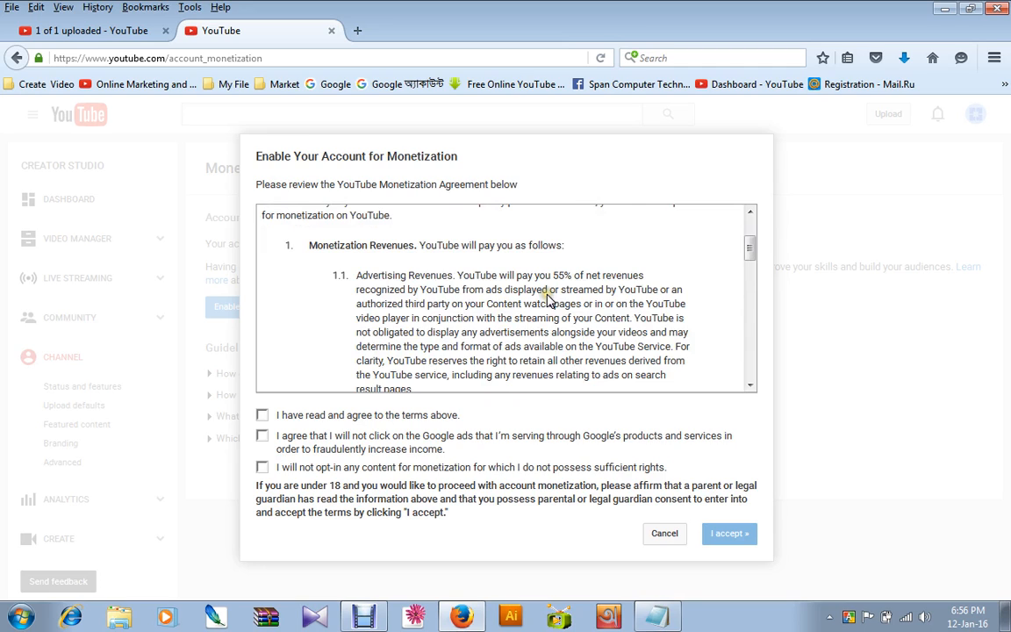
{"action": "scroll", "coordinate": [546, 299], "scroll_direction": "down", "scroll_amount": 2}
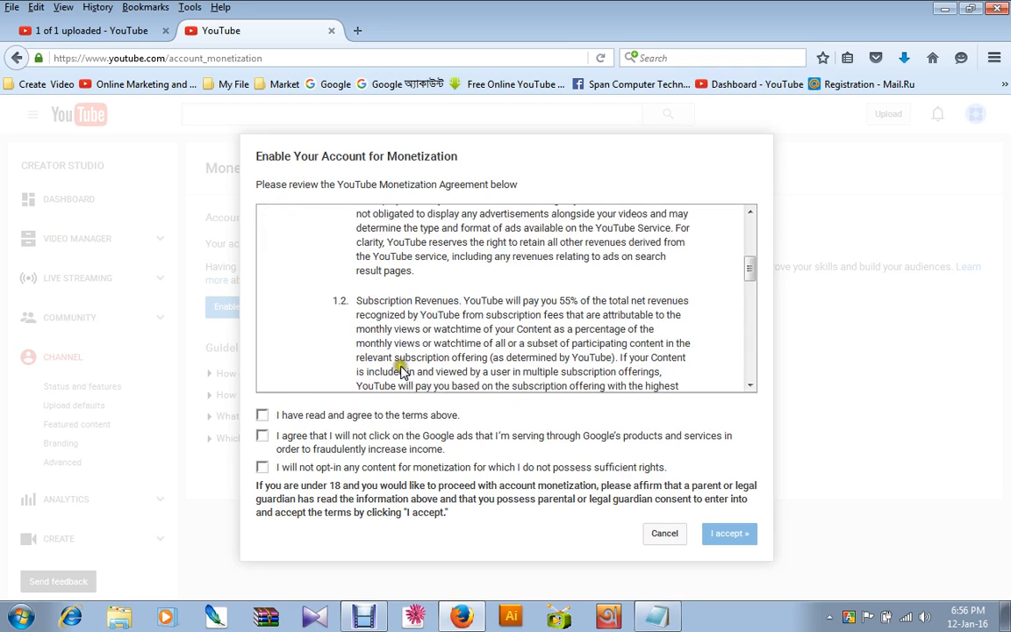
{"action": "left_click", "coordinate": [261, 416]}
{"action": "left_click", "coordinate": [261, 436]}
{"action": "left_click", "coordinate": [261, 467]}
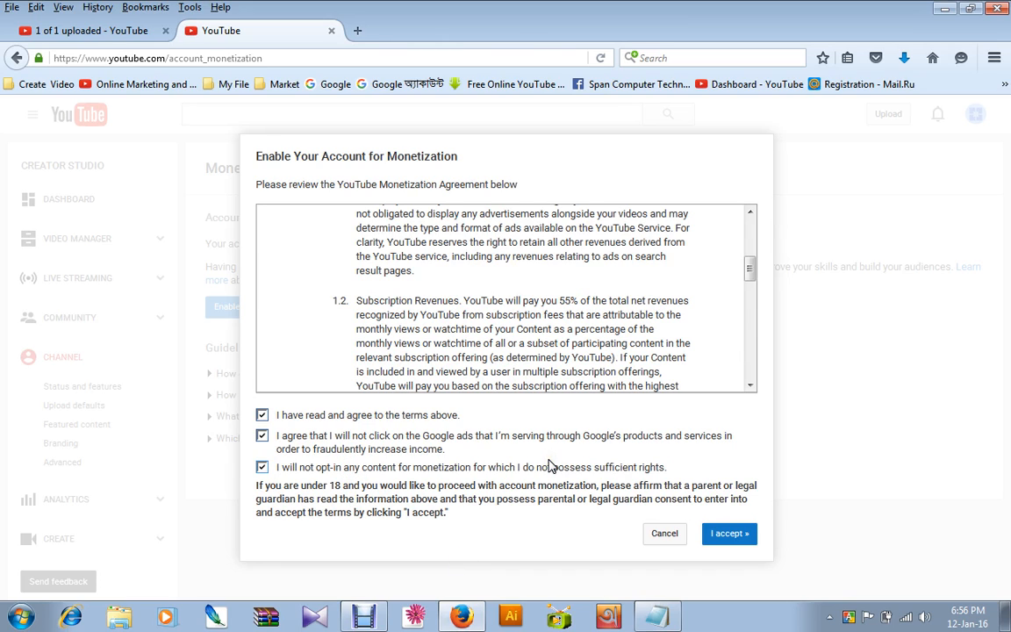
{"action": "left_click", "coordinate": [725, 535]}
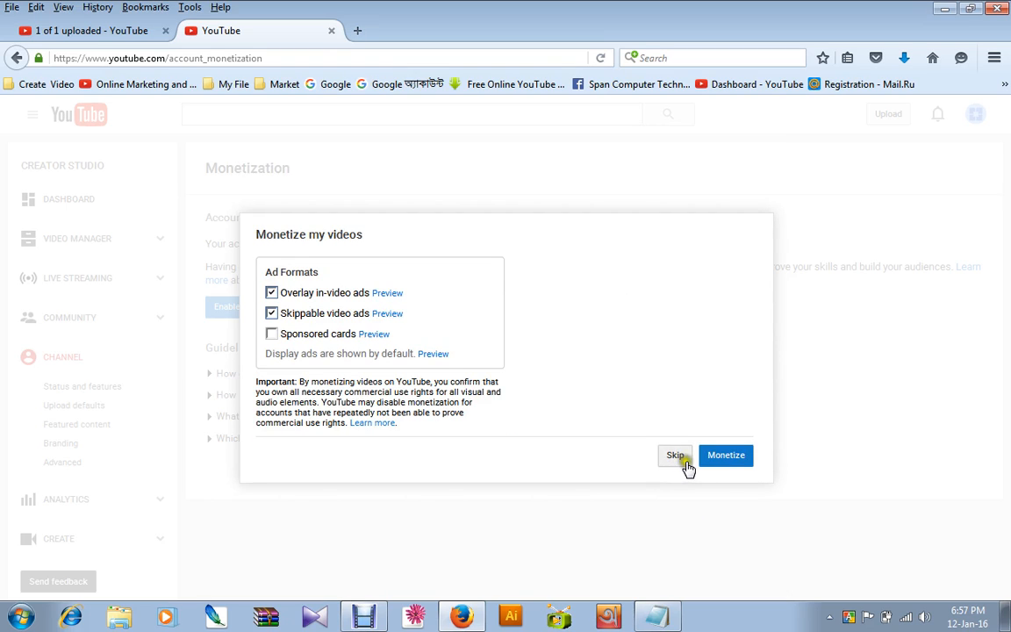
Preview the sponsored cards format, monetize the videos with overlay in-video and skippable video ads, and dismiss the how-to notice.
{"action": "left_click", "coordinate": [373, 333]}
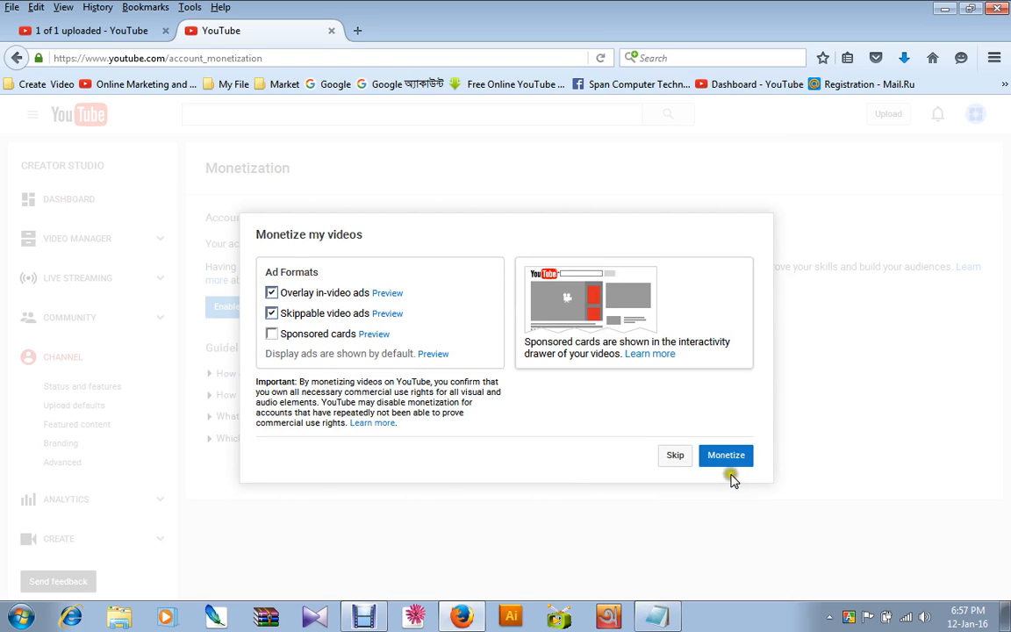
{"action": "left_click", "coordinate": [721, 457]}
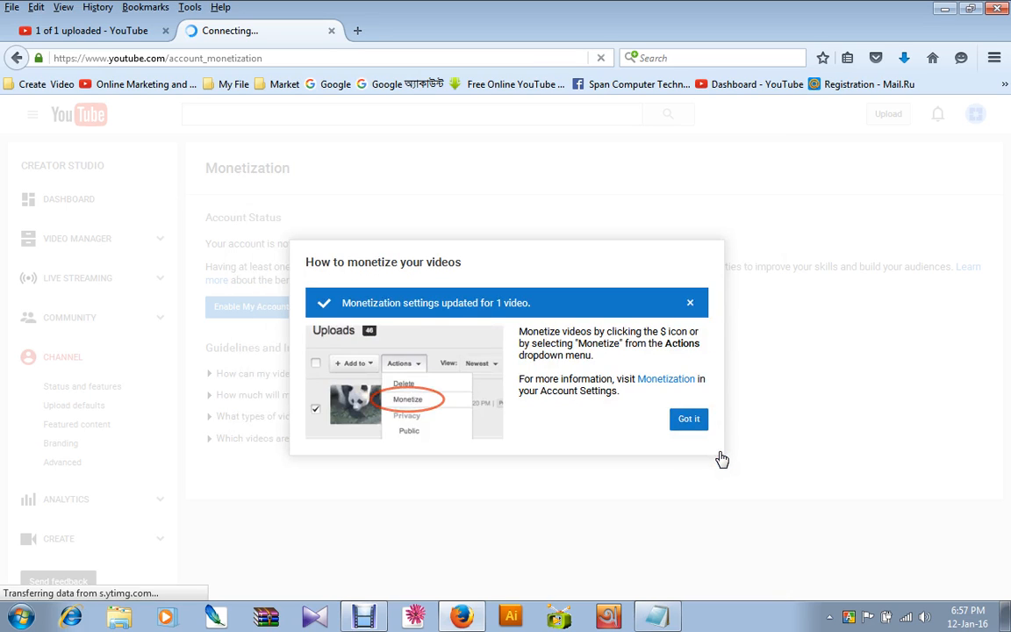
{"action": "left_click", "coordinate": [681, 423]}
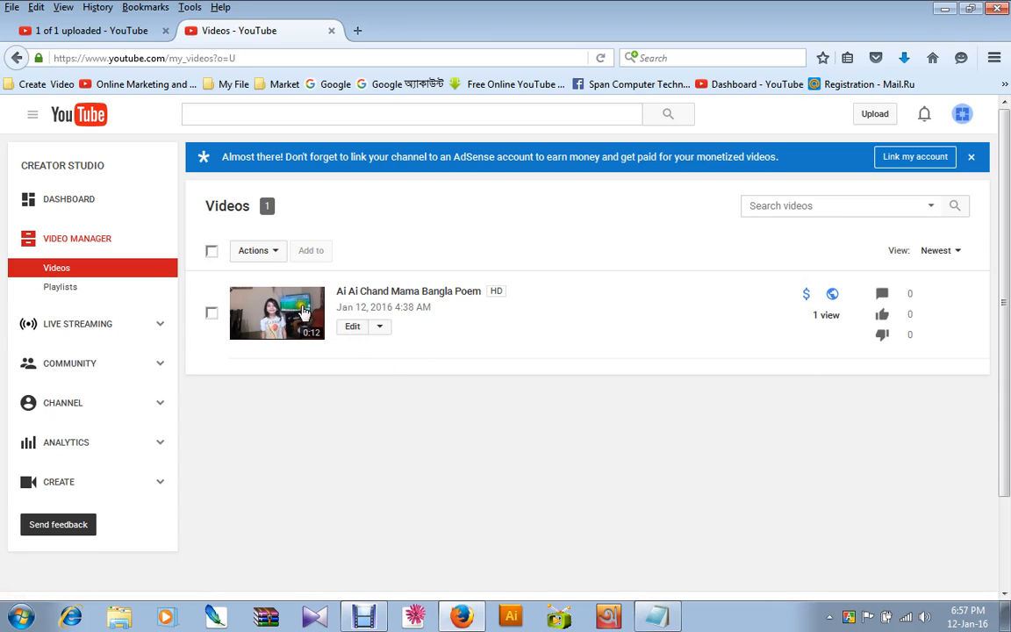
Open the Ai Ai Chand Mama Bangla Poem video's watch page, look it over and close its tab.
{"action": "left_click", "coordinate": [381, 291]}
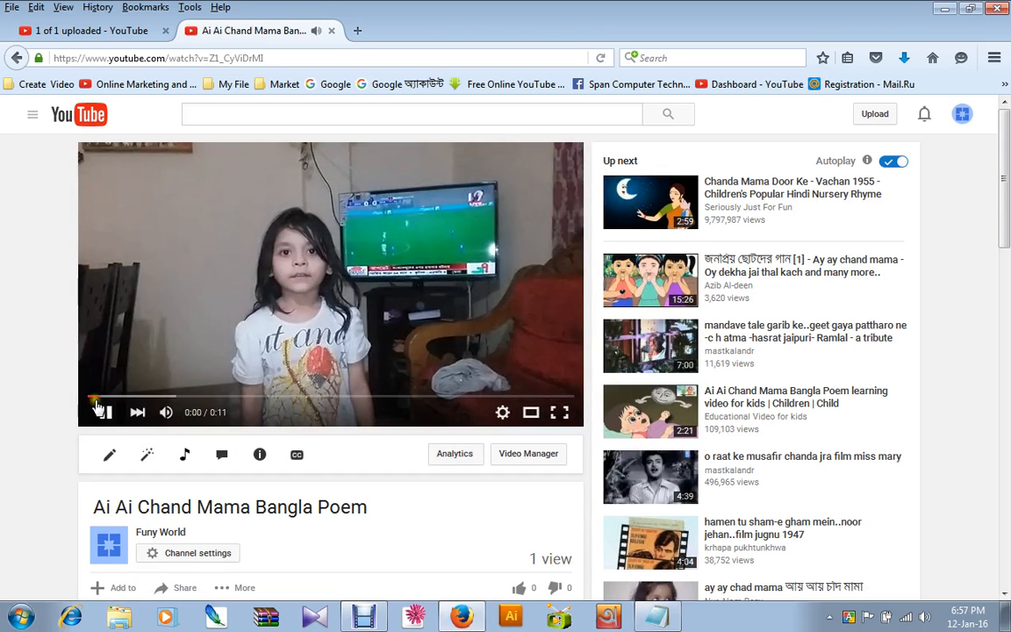
{"action": "scroll", "coordinate": [254, 470], "scroll_direction": "down", "scroll_amount": 4}
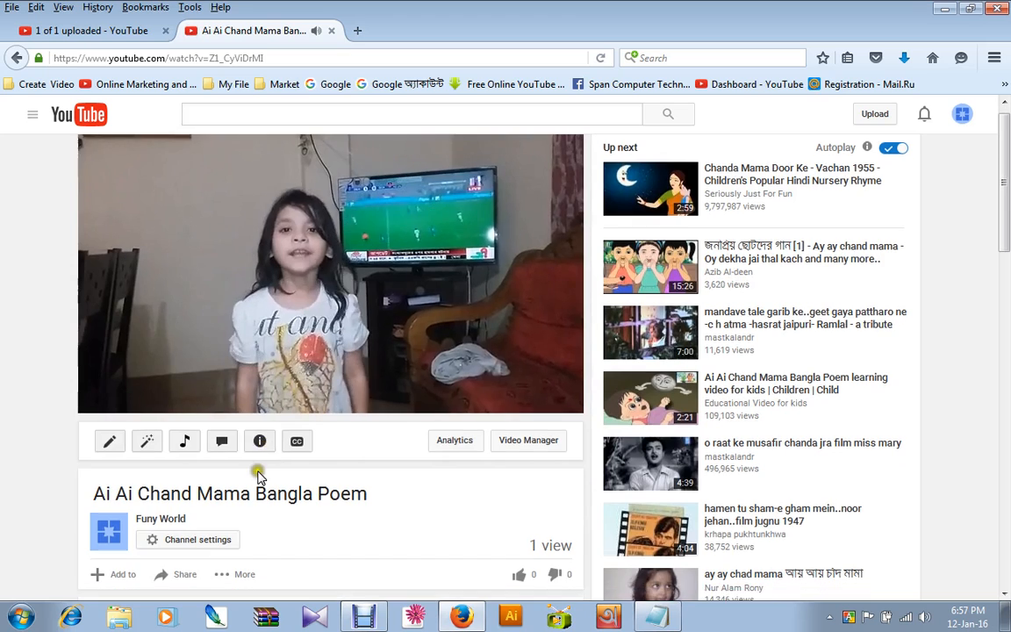
{"action": "scroll", "coordinate": [458, 410], "scroll_direction": "up", "scroll_amount": 4}
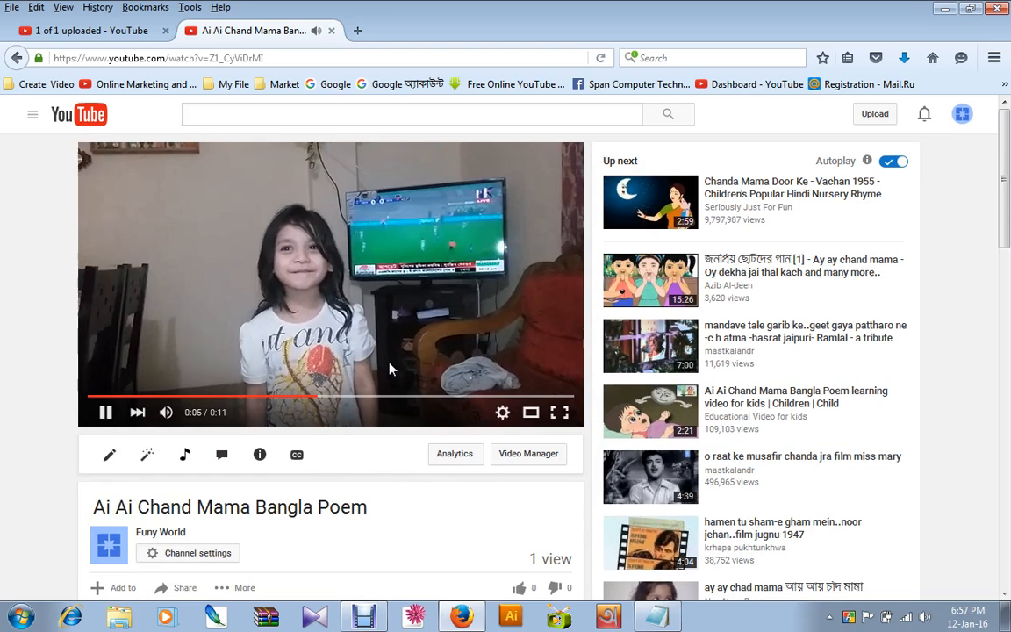
{"action": "left_click", "coordinate": [330, 30]}
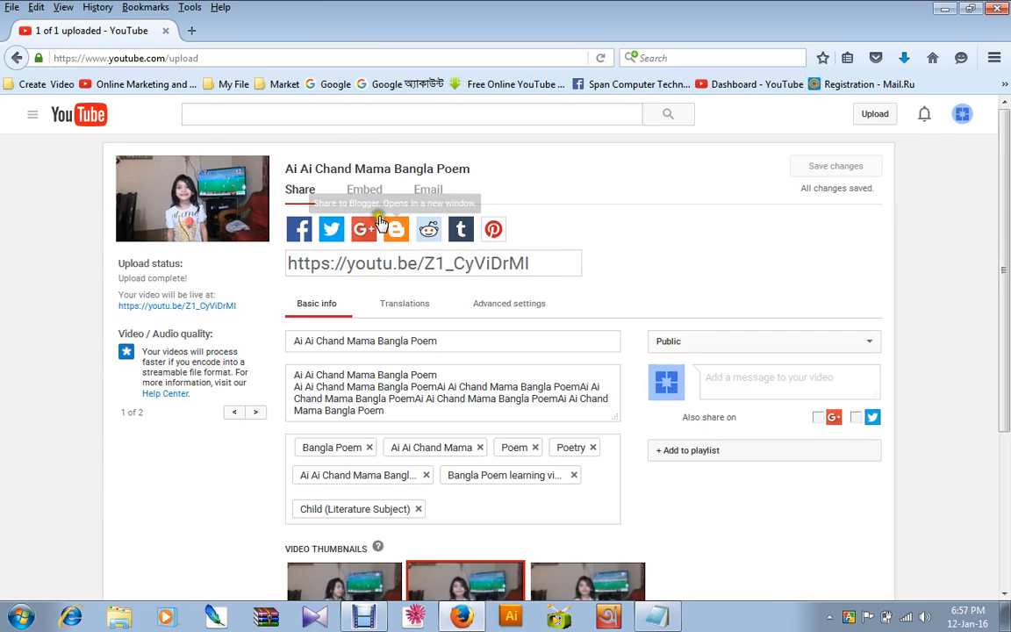
Return to the Creator Studio dashboard and open the channel's status and features.
{"action": "scroll", "coordinate": [383, 219], "scroll_direction": "down", "scroll_amount": 5}
{"action": "scroll", "coordinate": [386, 220], "scroll_direction": "up", "scroll_amount": 5}
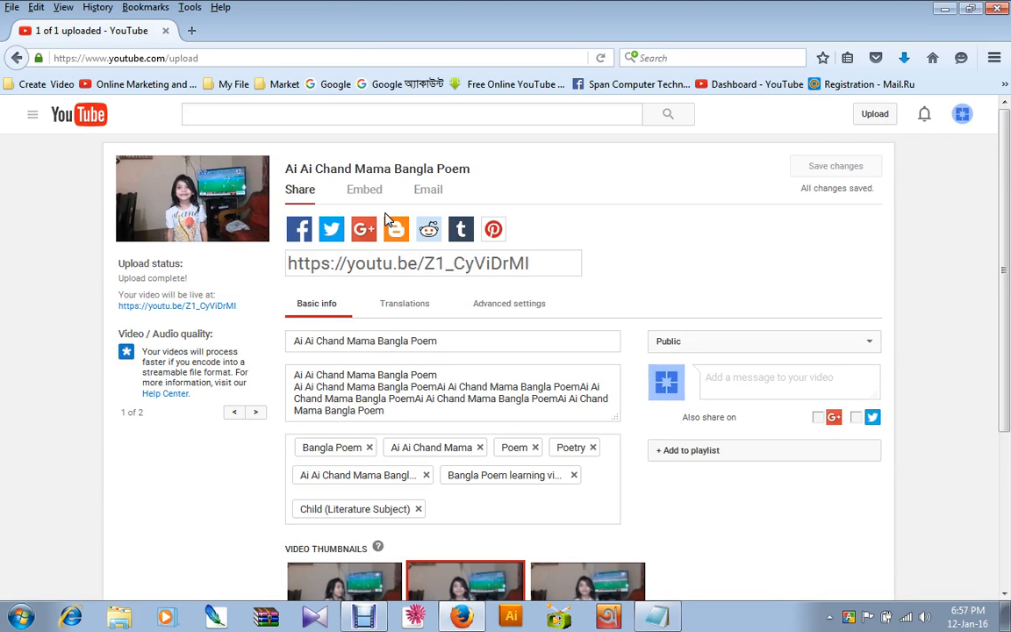
{"action": "left_click", "coordinate": [964, 114]}
{"action": "left_click", "coordinate": [873, 219]}
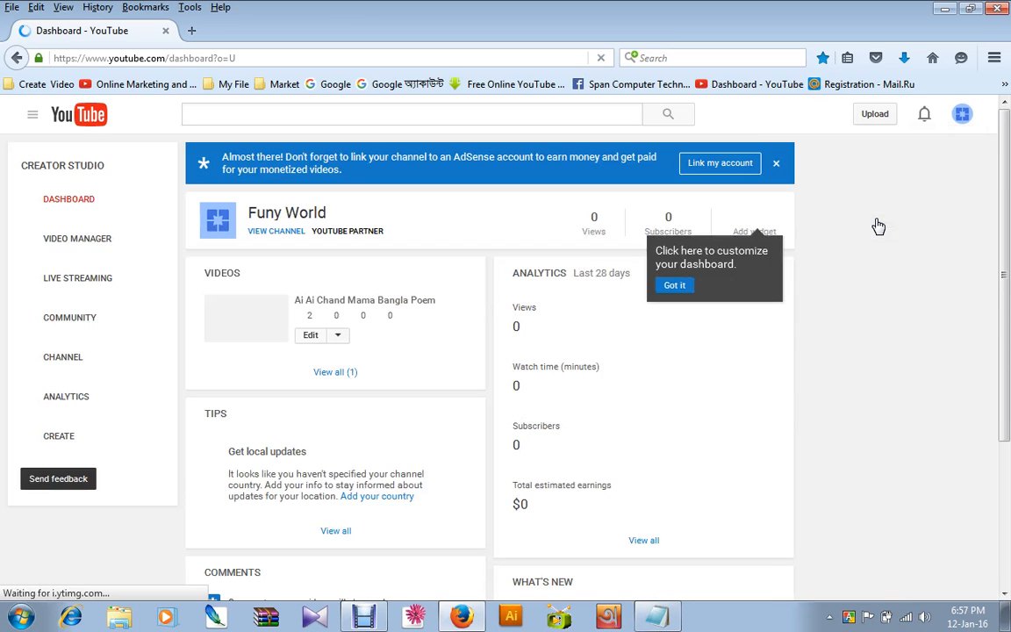
{"action": "left_click", "coordinate": [66, 360]}
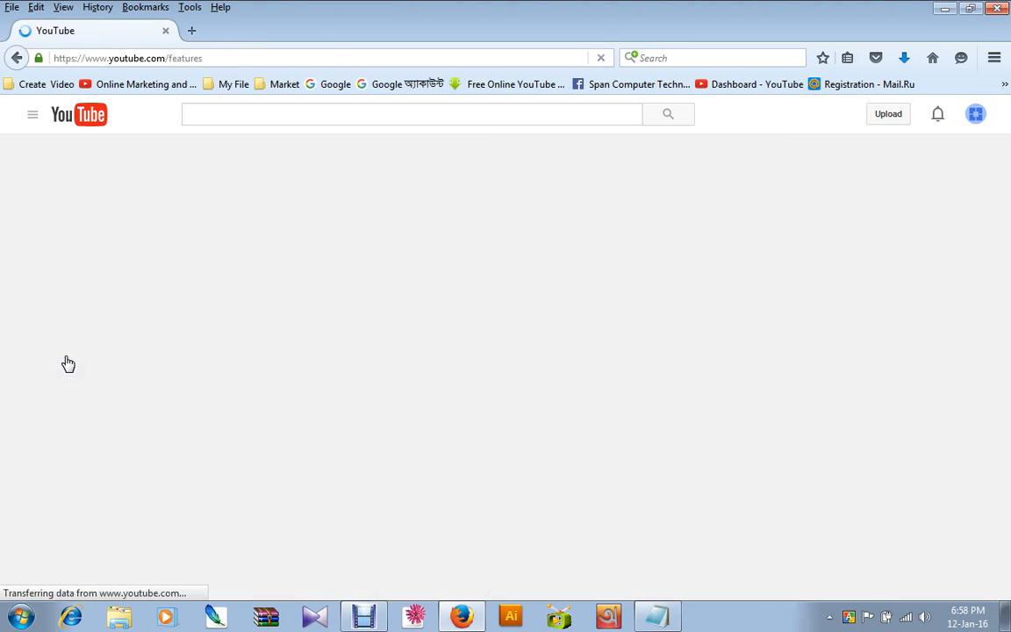
Look through the channel's feature list and open the monetization settings.
{"action": "scroll", "coordinate": [396, 345], "scroll_direction": "down", "scroll_amount": 4}
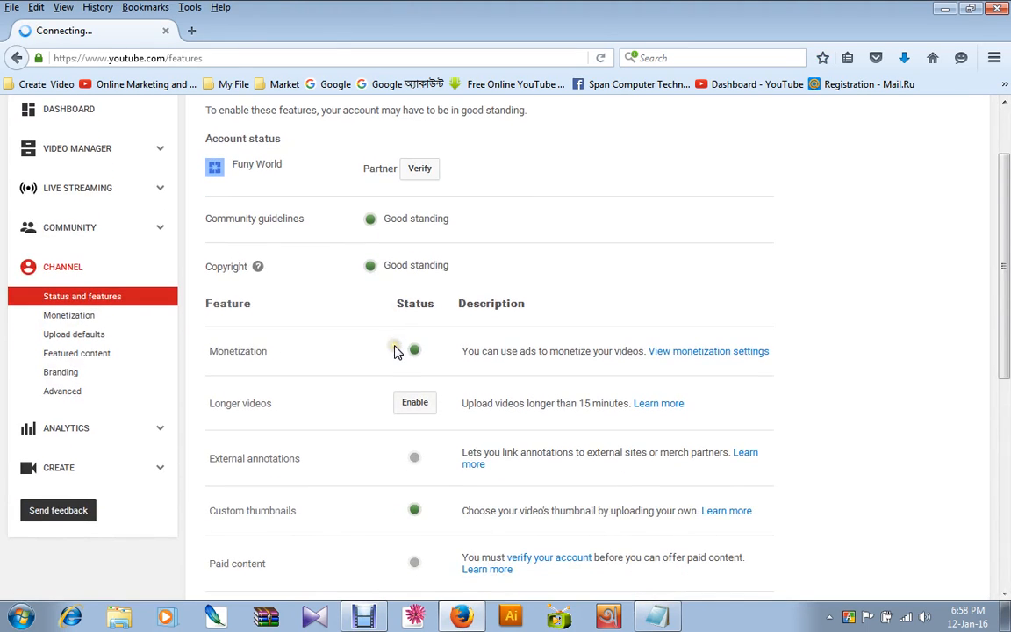
{"action": "scroll", "coordinate": [395, 351], "scroll_direction": "down", "scroll_amount": 1}
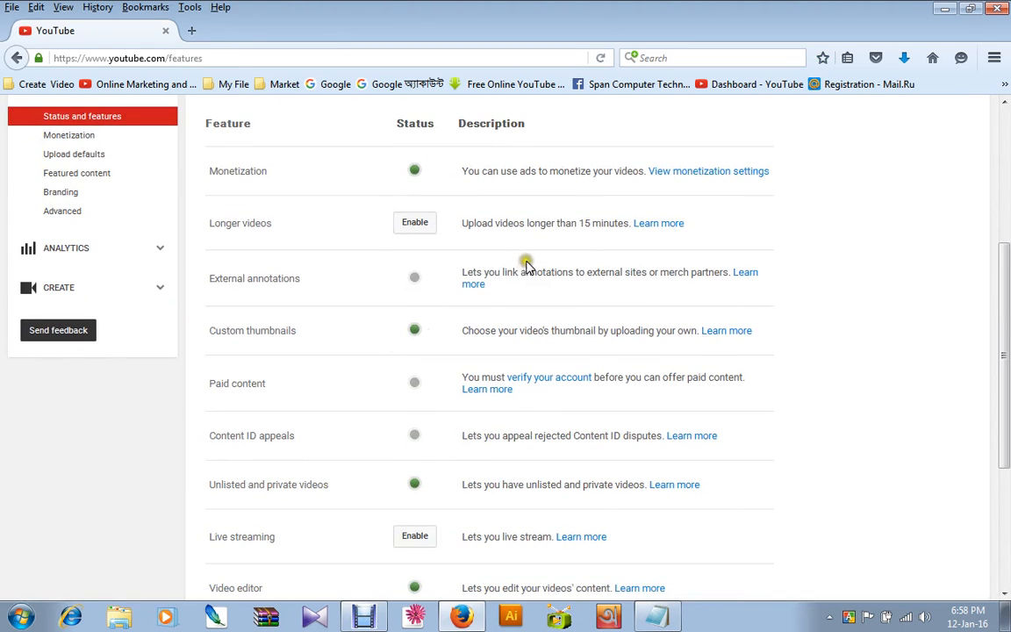
{"action": "scroll", "coordinate": [526, 264], "scroll_direction": "down", "scroll_amount": 3}
{"action": "scroll", "coordinate": [528, 263], "scroll_direction": "up", "scroll_amount": 9}
{"action": "scroll", "coordinate": [540, 277], "scroll_direction": "down", "scroll_amount": 2}
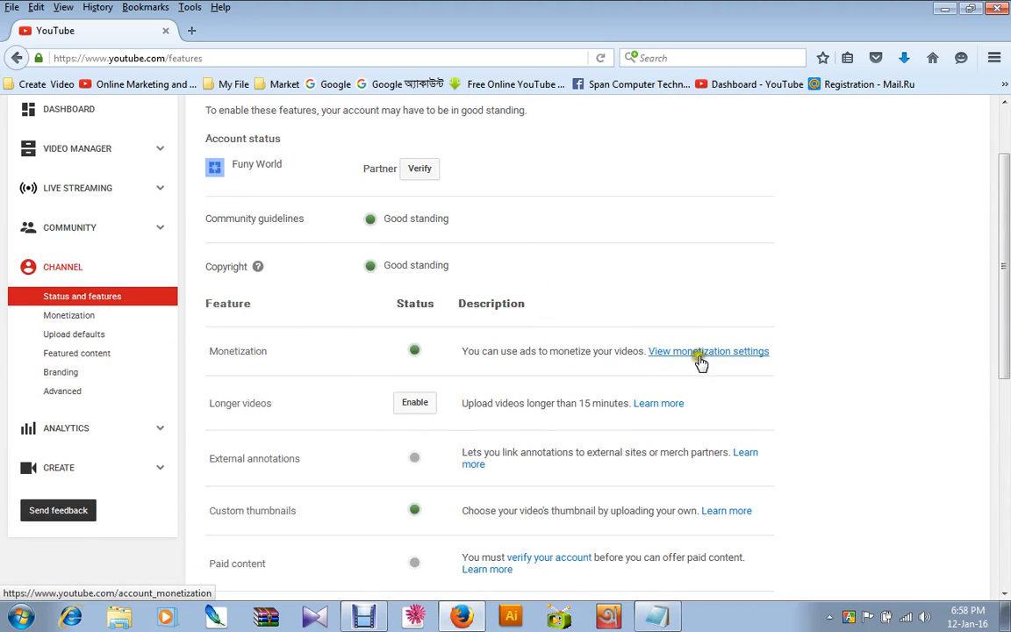
{"action": "left_click", "coordinate": [729, 353]}
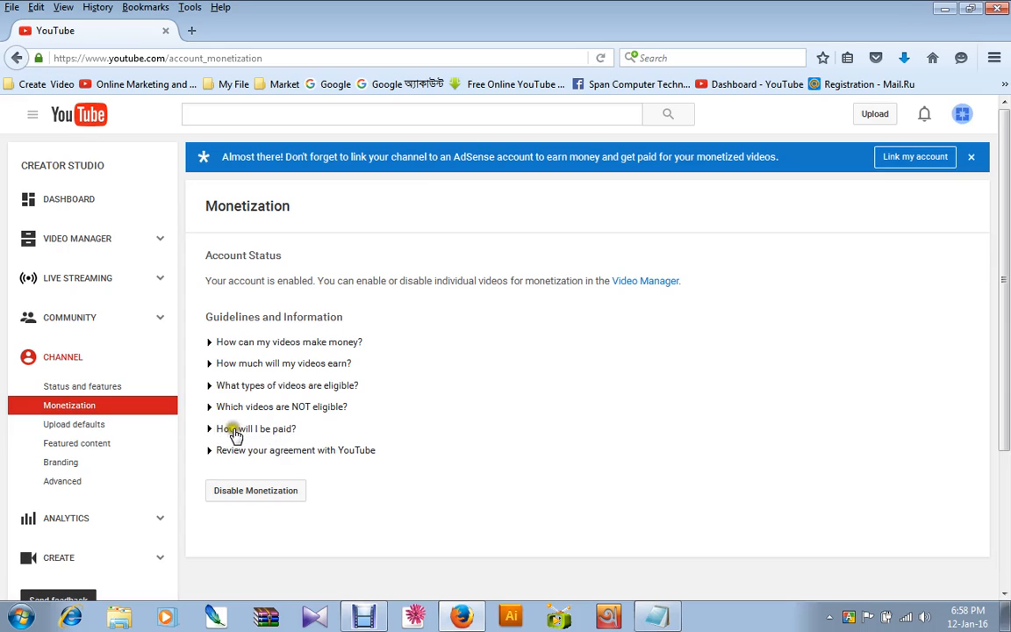
Expand the "How will I be paid?" guideline and read its payment explanation.
{"action": "left_click", "coordinate": [279, 429]}
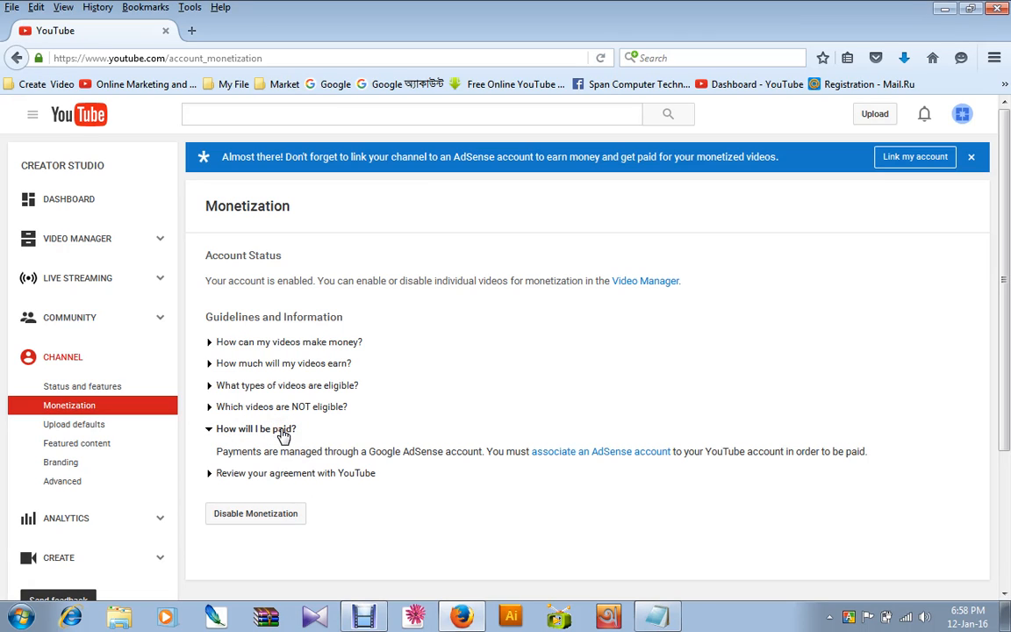
{"action": "left_click_drag", "start_coordinate": [216, 453], "coordinate": [506, 456]}
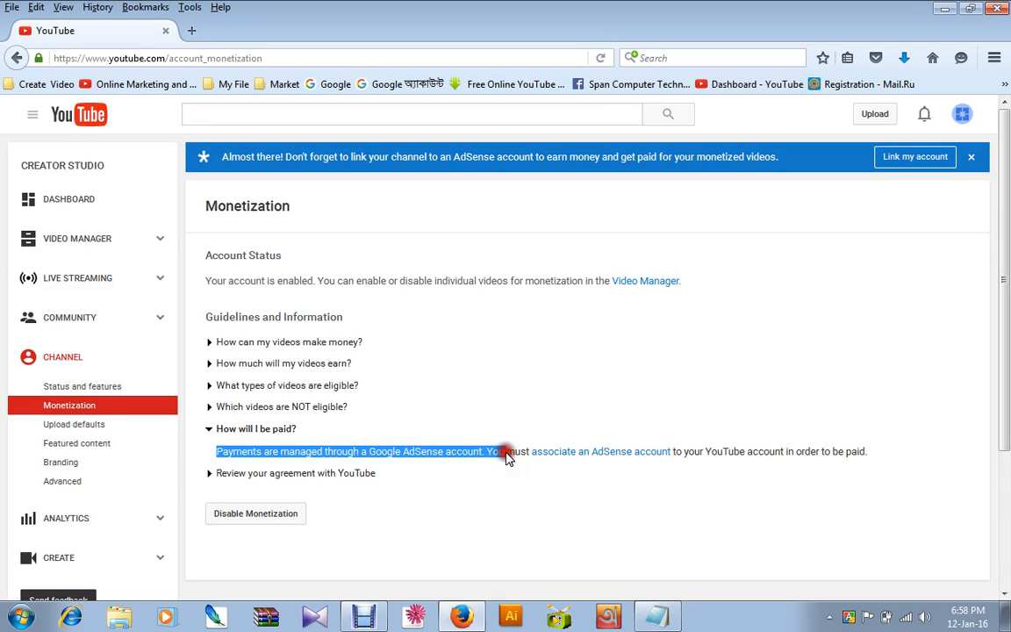
{"action": "left_click", "coordinate": [507, 455]}
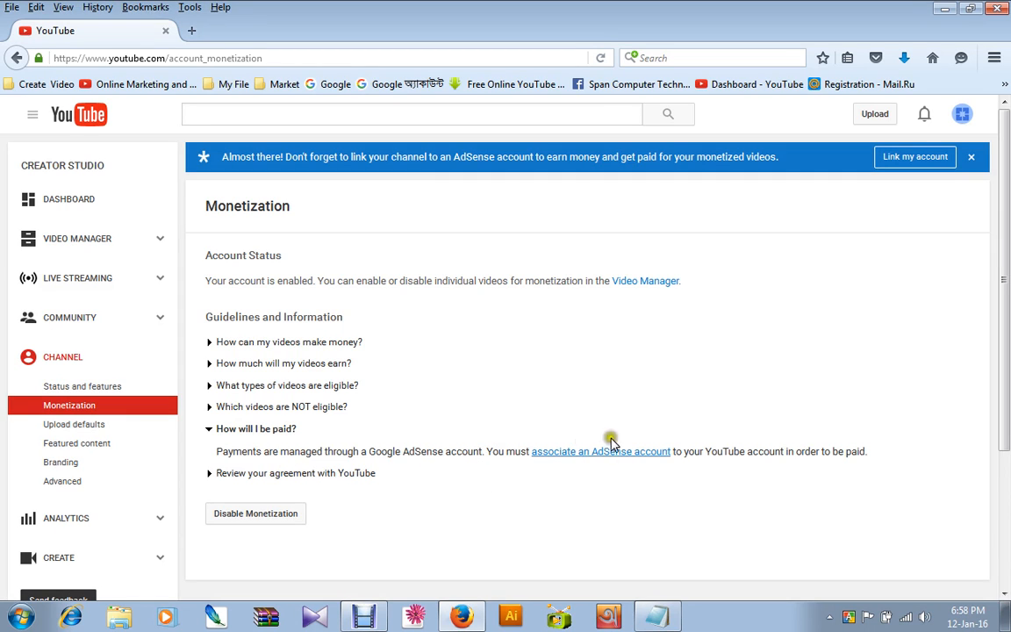
Start associating an AdSense account with the channel and continue to the AdSense sign-up page.
{"action": "left_click", "coordinate": [633, 453]}
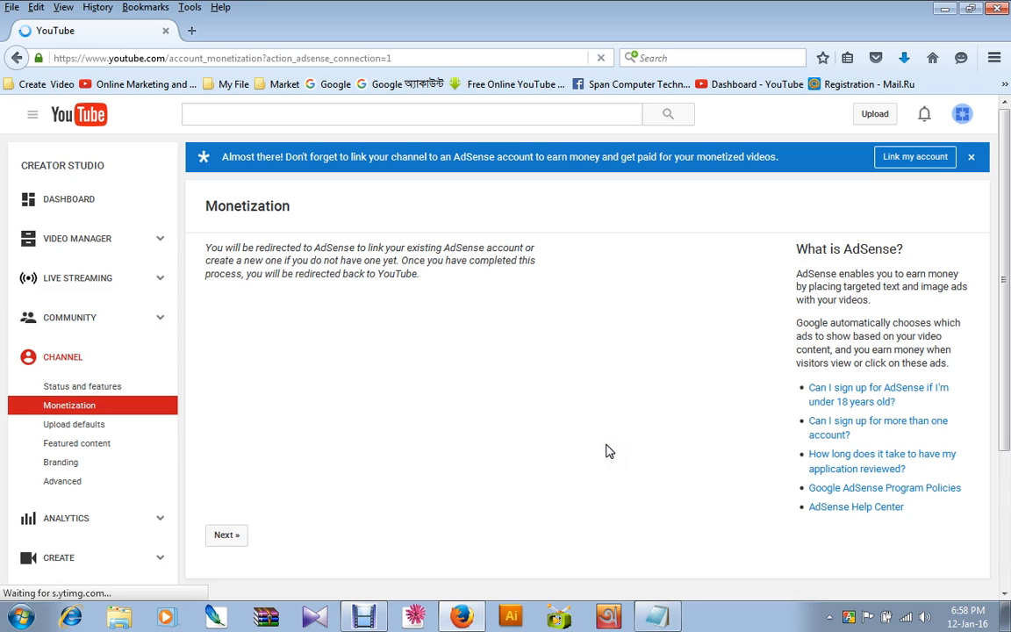
{"action": "scroll", "coordinate": [527, 403], "scroll_direction": "down", "scroll_amount": 2}
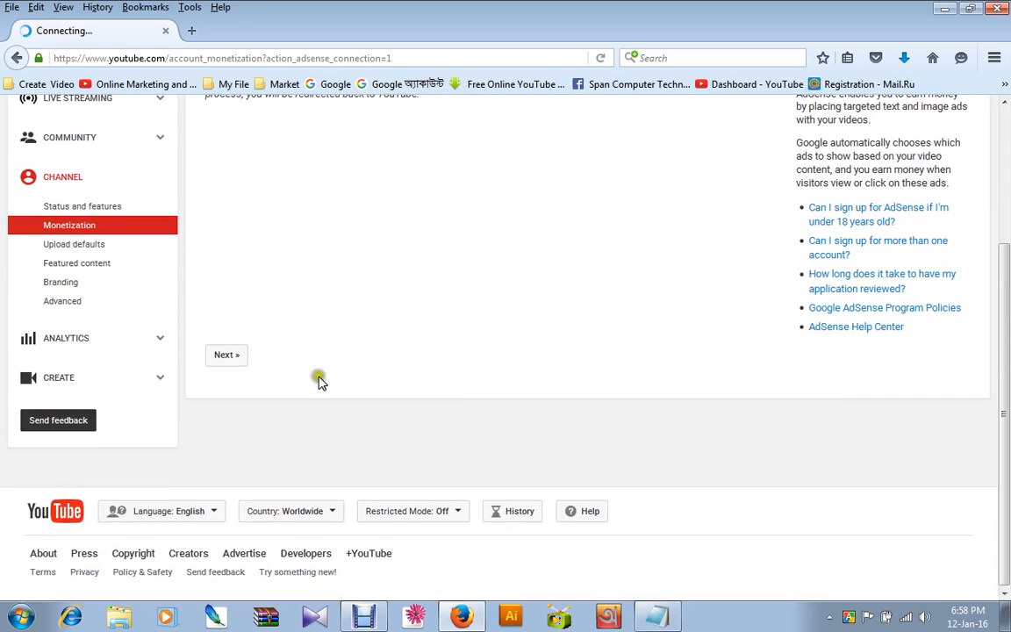
{"action": "left_click", "coordinate": [226, 357]}
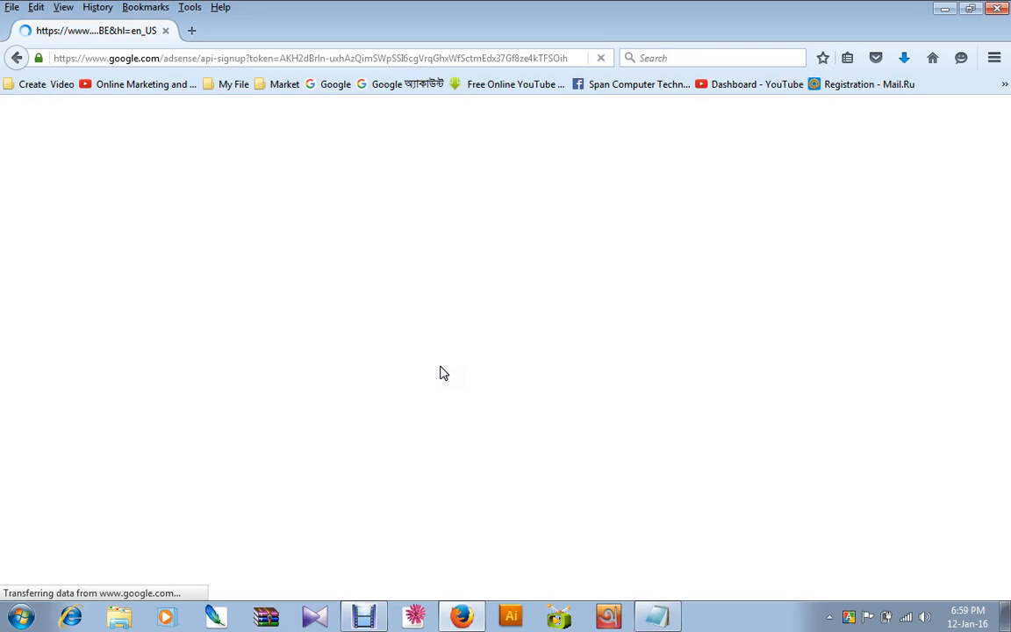
{"action": "left_click", "coordinate": [438, 367]}
{"action": "left_click", "coordinate": [364, 619]}
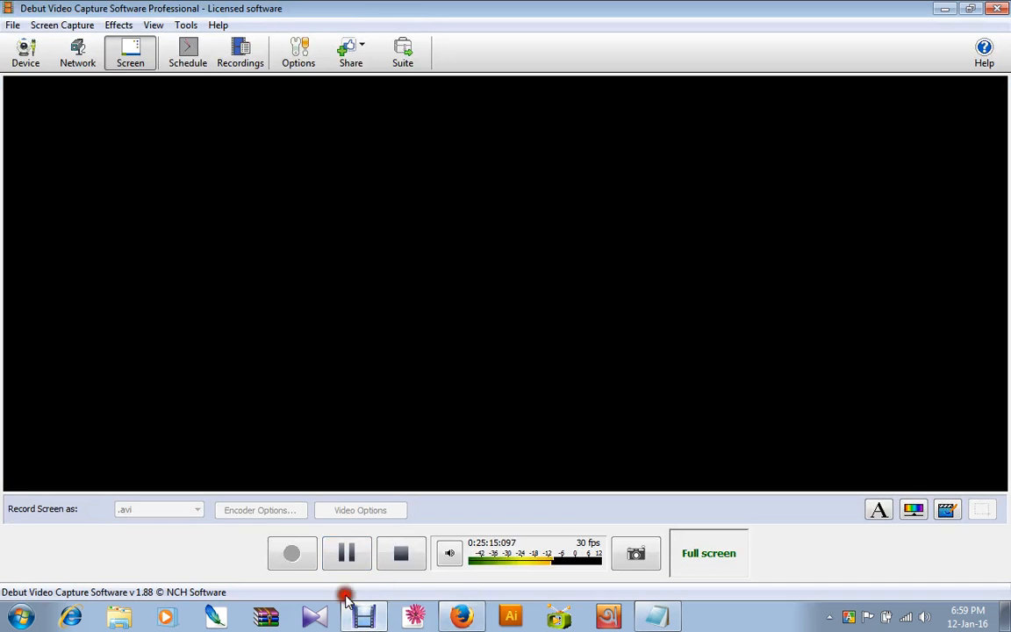
{"action": "left_click", "coordinate": [367, 622]}
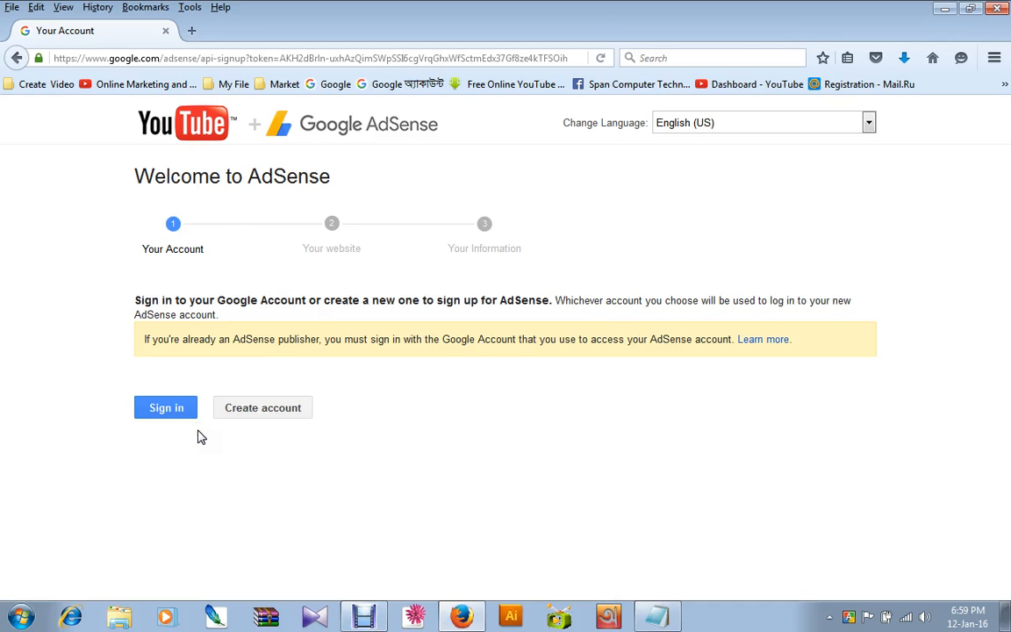
Choose to create a new Google account for the AdSense sign-up.
{"action": "left_click", "coordinate": [256, 410]}
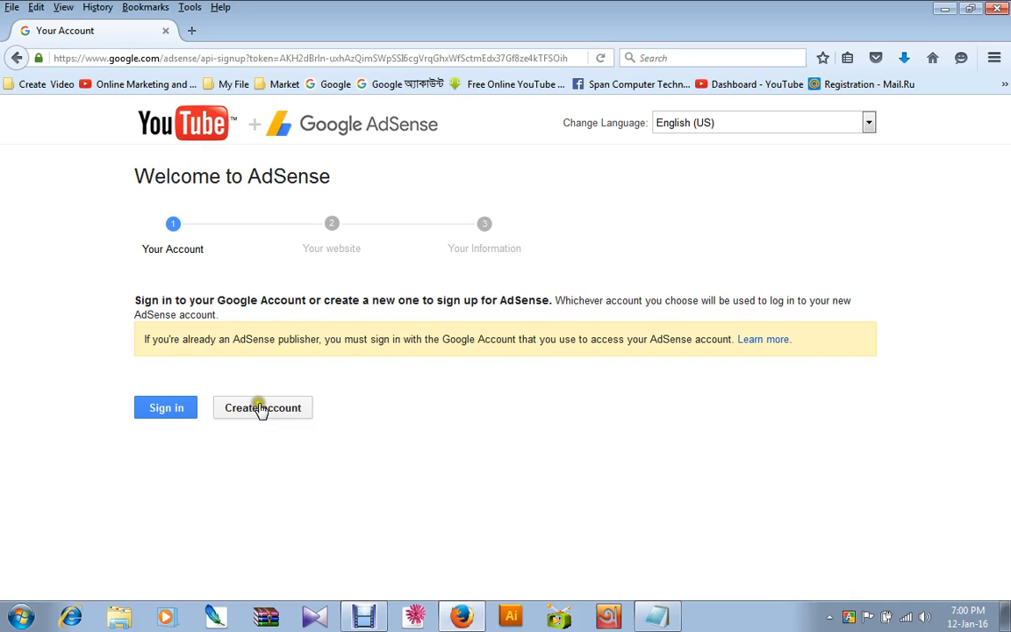
Sign in to AdSense with the existing Google Account and accept the channel as website with English as content language.
{"action": "left_click", "coordinate": [172, 409]}
{"action": "left_click", "coordinate": [178, 408]}
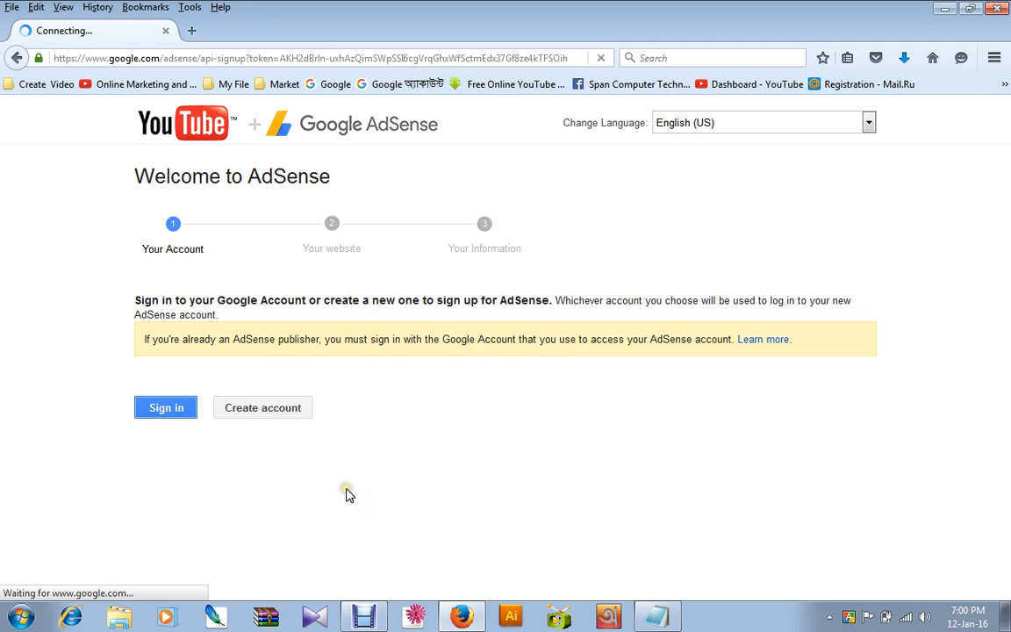
{"action": "left_click_drag", "start_coordinate": [232, 341], "coordinate": [734, 343]}
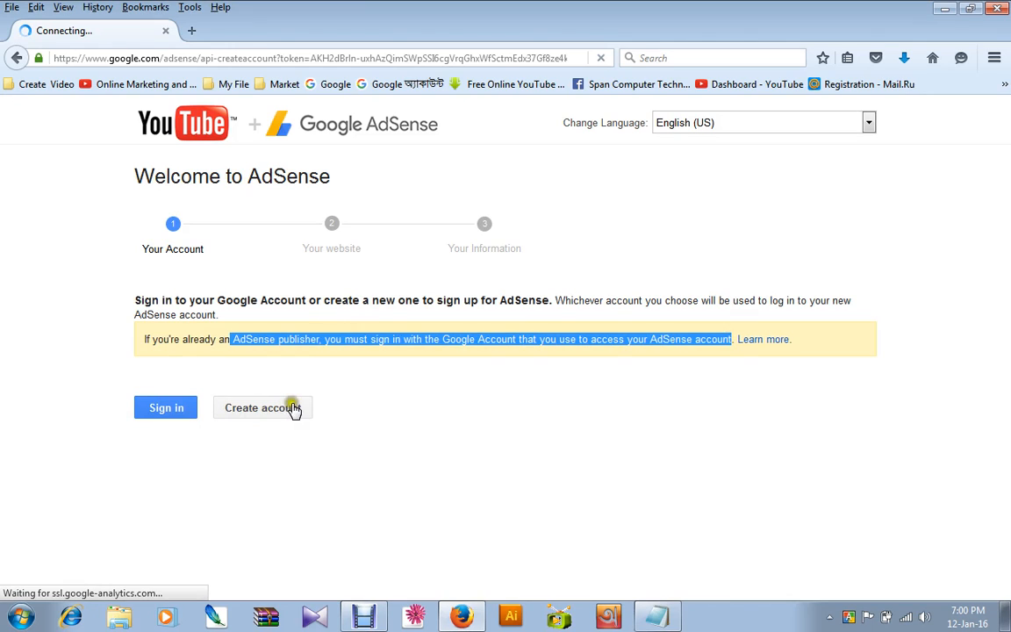
{"action": "left_click", "coordinate": [253, 407]}
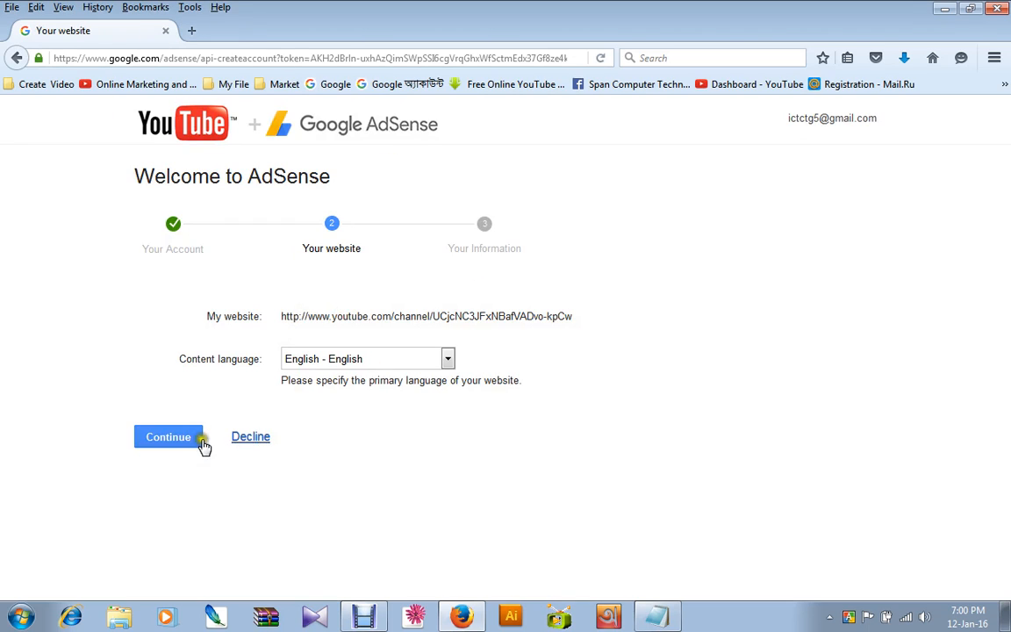
{"action": "left_click", "coordinate": [176, 437]}
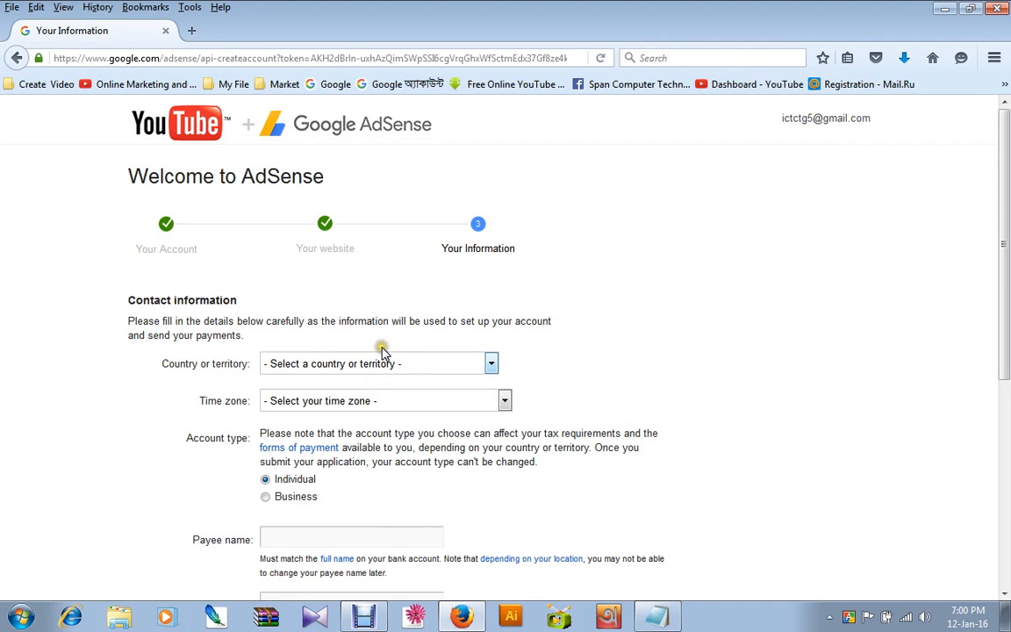
Set the country or territory in the contact information to India.
{"action": "scroll", "coordinate": [381, 351], "scroll_direction": "down", "scroll_amount": 2}
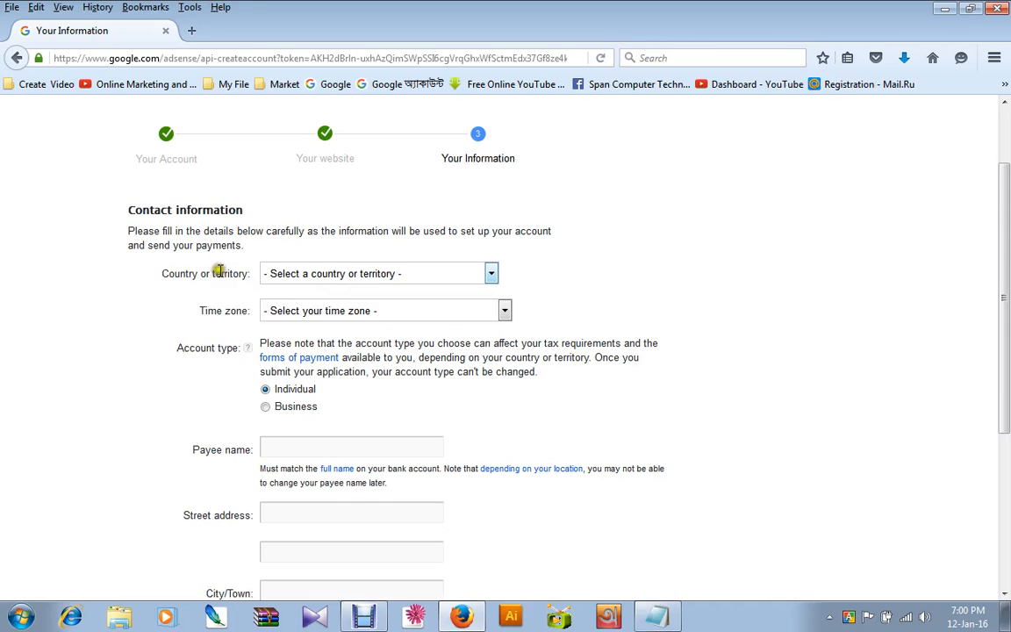
{"action": "left_click_drag", "start_coordinate": [248, 273], "coordinate": [168, 273]}
{"action": "left_click", "coordinate": [355, 273]}
{"action": "scroll", "coordinate": [351, 427], "scroll_direction": "down", "scroll_amount": 1}
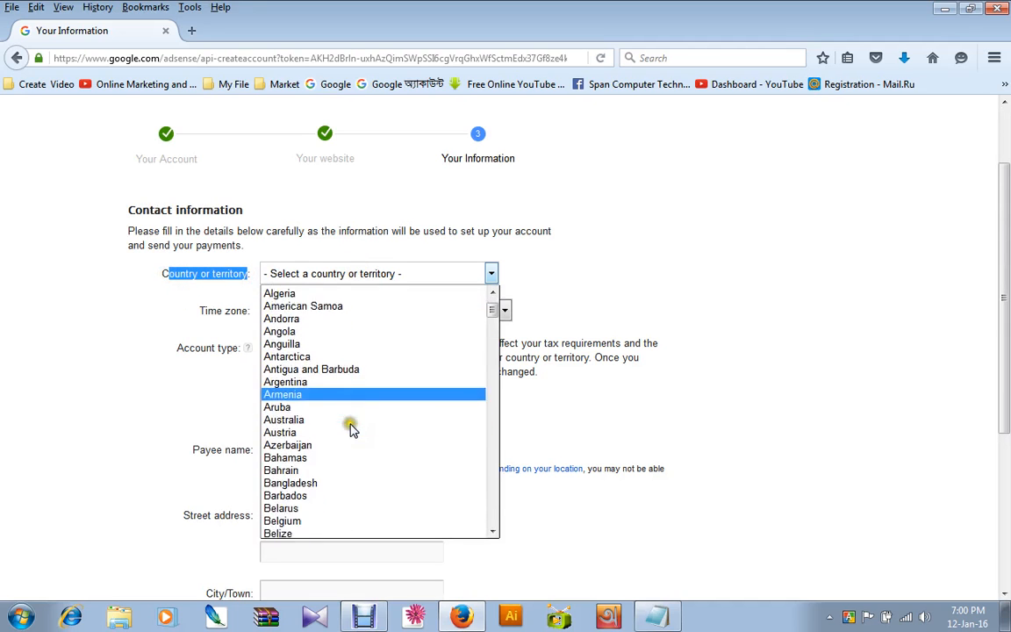
{"action": "scroll", "coordinate": [349, 428], "scroll_direction": "down", "scroll_amount": 8}
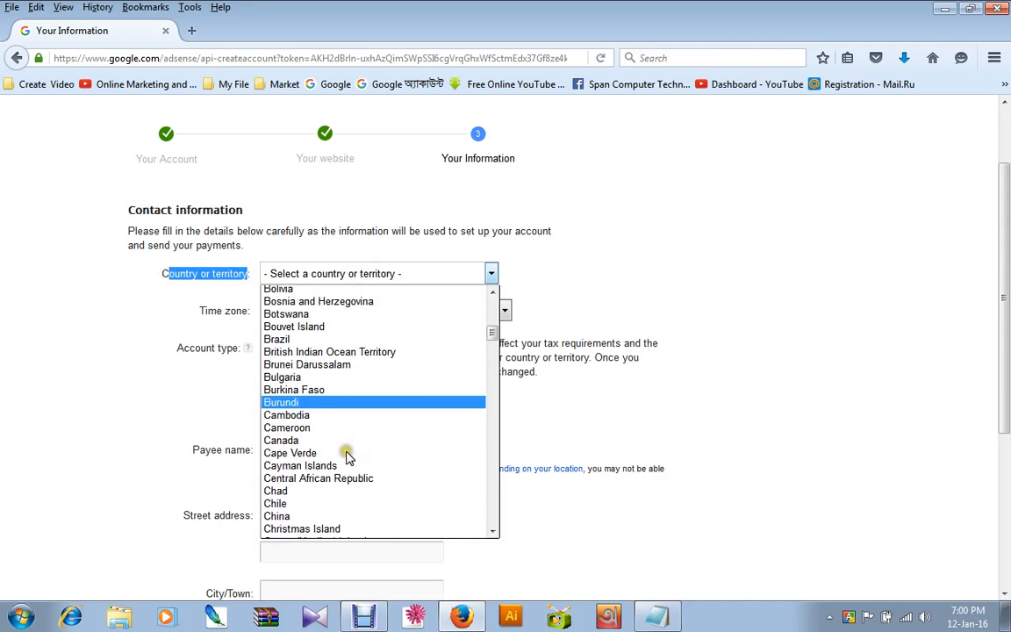
{"action": "scroll", "coordinate": [348, 455], "scroll_direction": "down", "scroll_amount": 5}
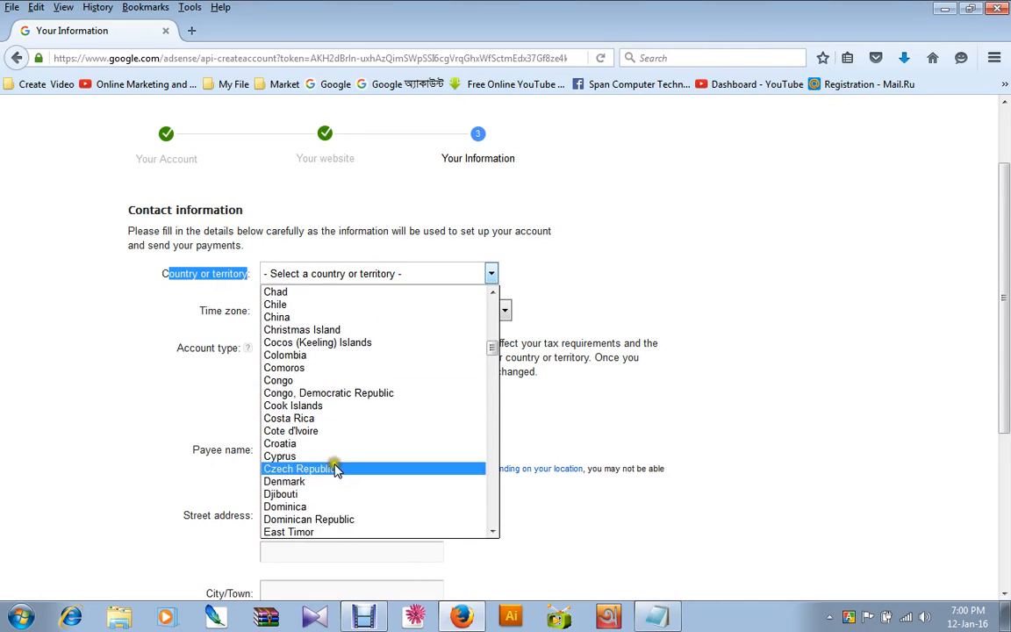
{"action": "scroll", "coordinate": [336, 467], "scroll_direction": "down", "scroll_amount": 7}
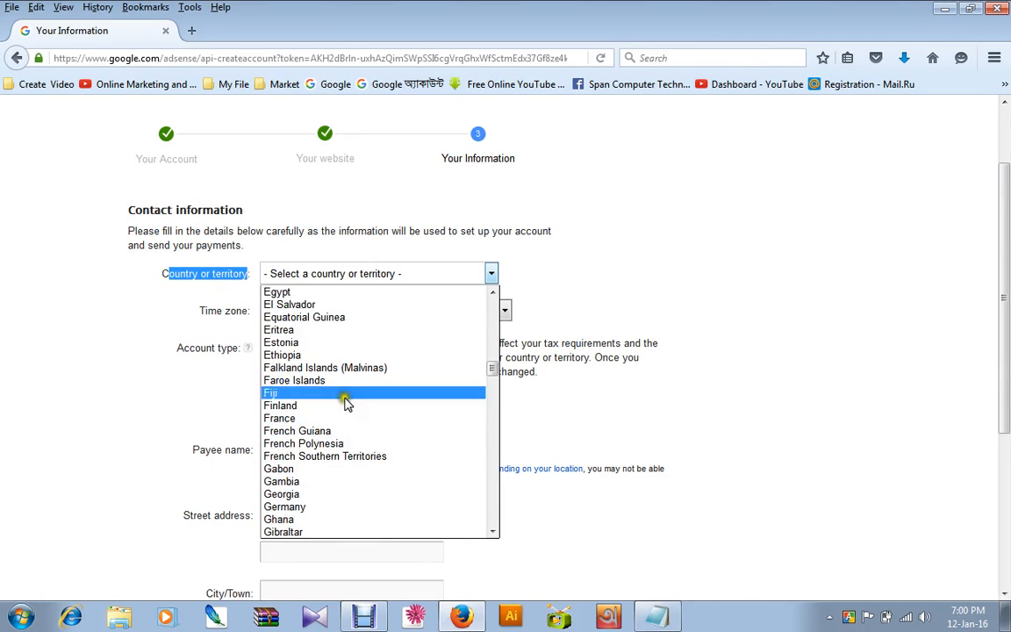
{"action": "scroll", "coordinate": [347, 439], "scroll_direction": "down", "scroll_amount": 10}
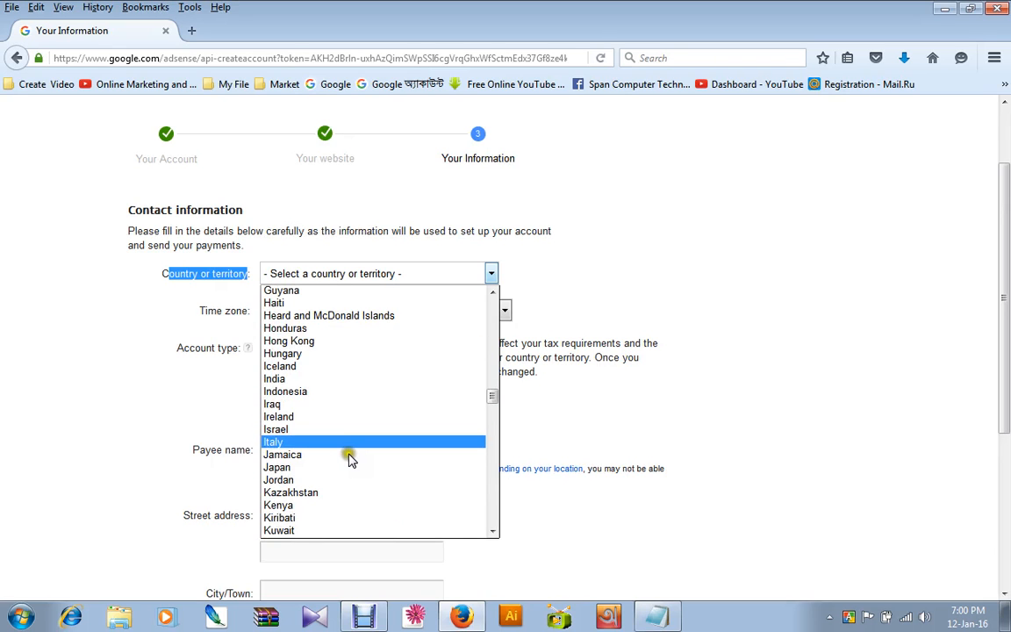
{"action": "scroll", "coordinate": [349, 459], "scroll_direction": "down", "scroll_amount": 4}
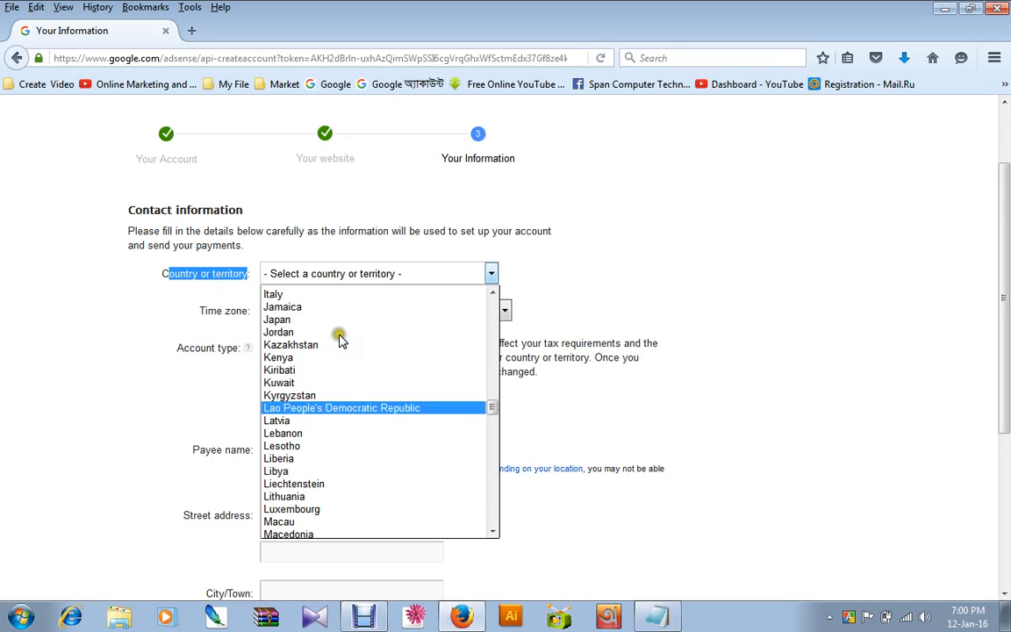
{"action": "scroll", "coordinate": [341, 369], "scroll_direction": "up", "scroll_amount": 4}
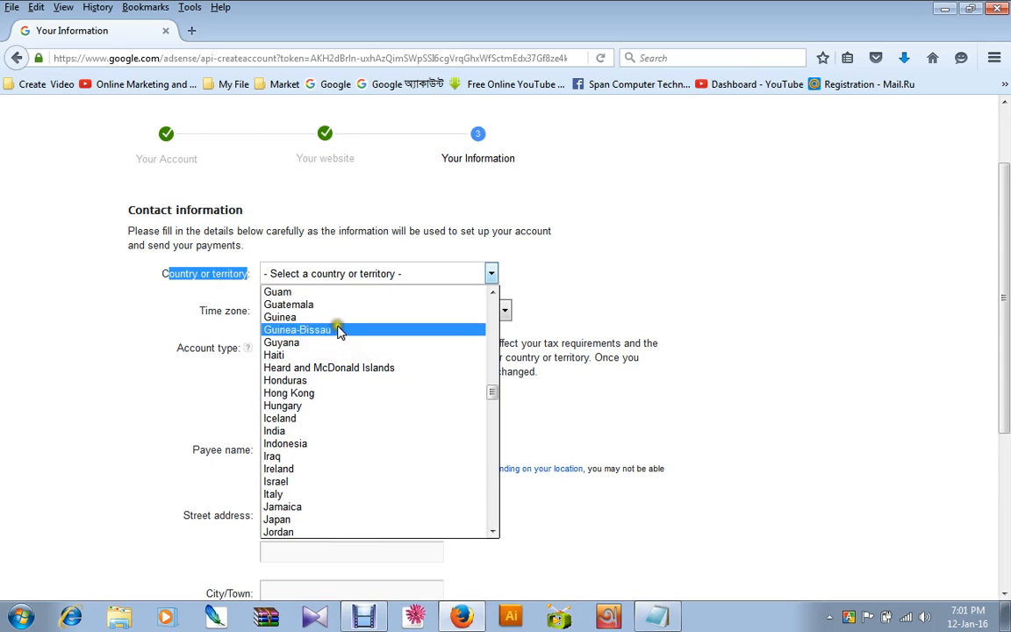
{"action": "scroll", "coordinate": [338, 399], "scroll_direction": "down", "scroll_amount": 1}
{"action": "left_click", "coordinate": [337, 399]}
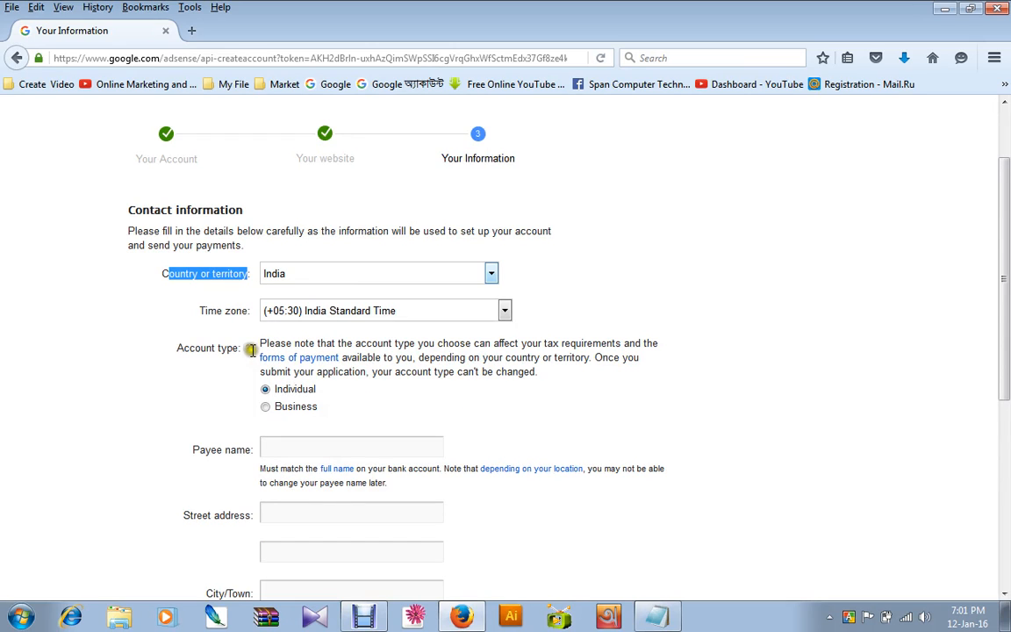
Examine the payee name, address, PIN code, phone and email preference fields required on the AdSense application.
{"action": "scroll", "coordinate": [289, 386], "scroll_direction": "down", "scroll_amount": 3}
{"action": "left_click", "coordinate": [317, 265]}
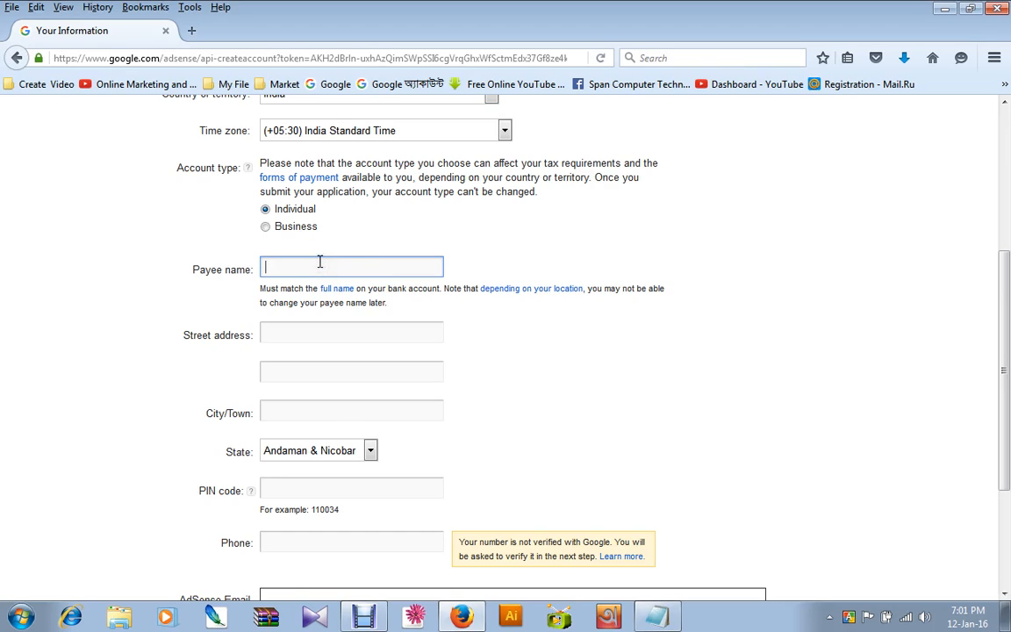
{"action": "left_click", "coordinate": [325, 257]}
{"action": "scroll", "coordinate": [320, 272], "scroll_direction": "down", "scroll_amount": 3}
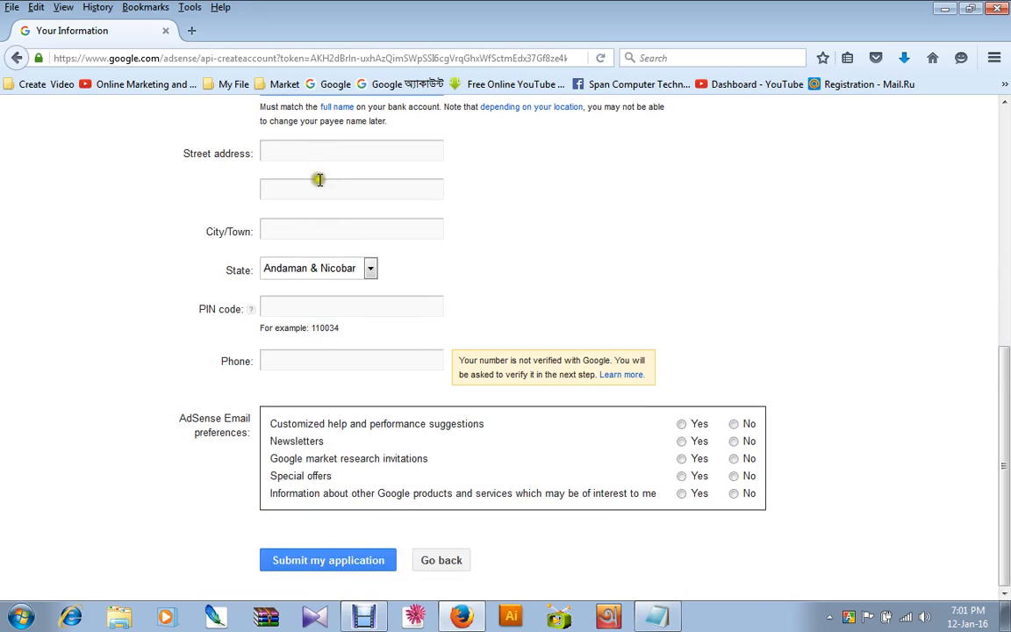
{"action": "scroll", "coordinate": [319, 202], "scroll_direction": "up", "scroll_amount": 3}
{"action": "left_click", "coordinate": [292, 332]}
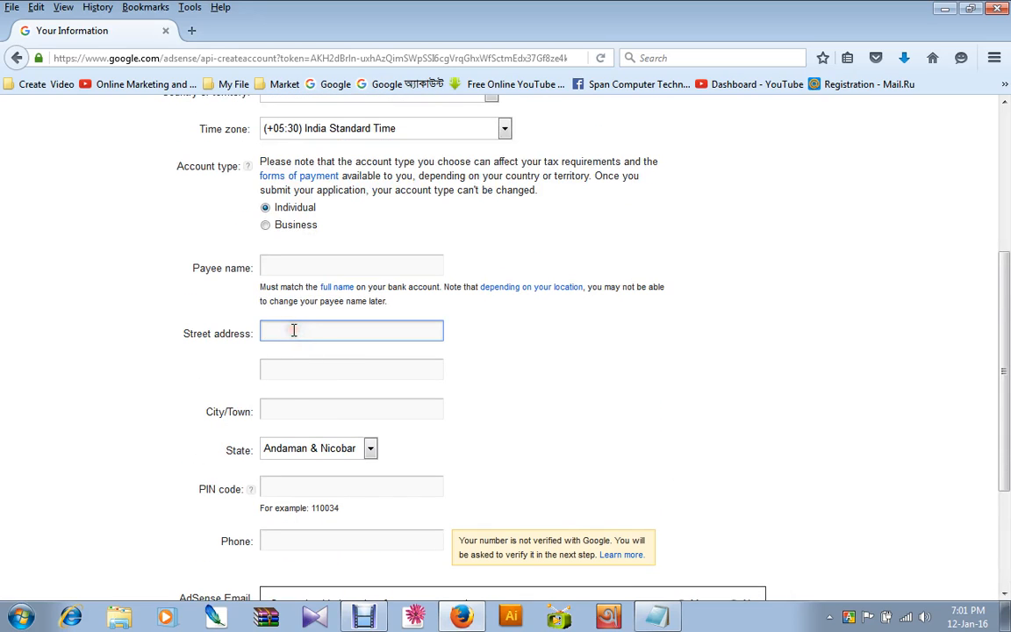
{"action": "left_click", "coordinate": [299, 367]}
{"action": "left_click", "coordinate": [287, 406]}
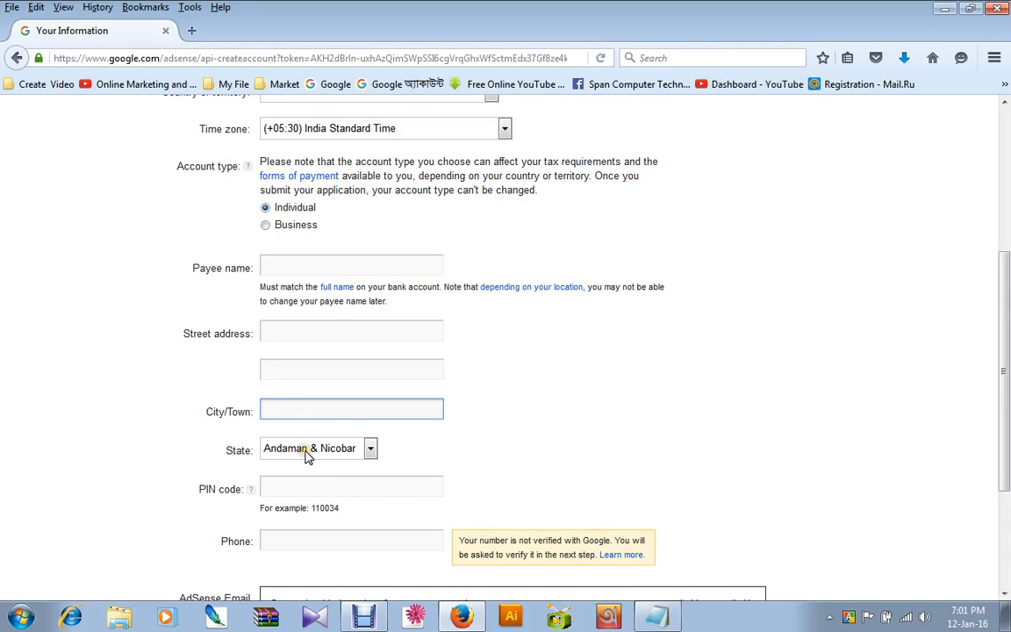
{"action": "scroll", "coordinate": [349, 446], "scroll_direction": "down", "scroll_amount": 4}
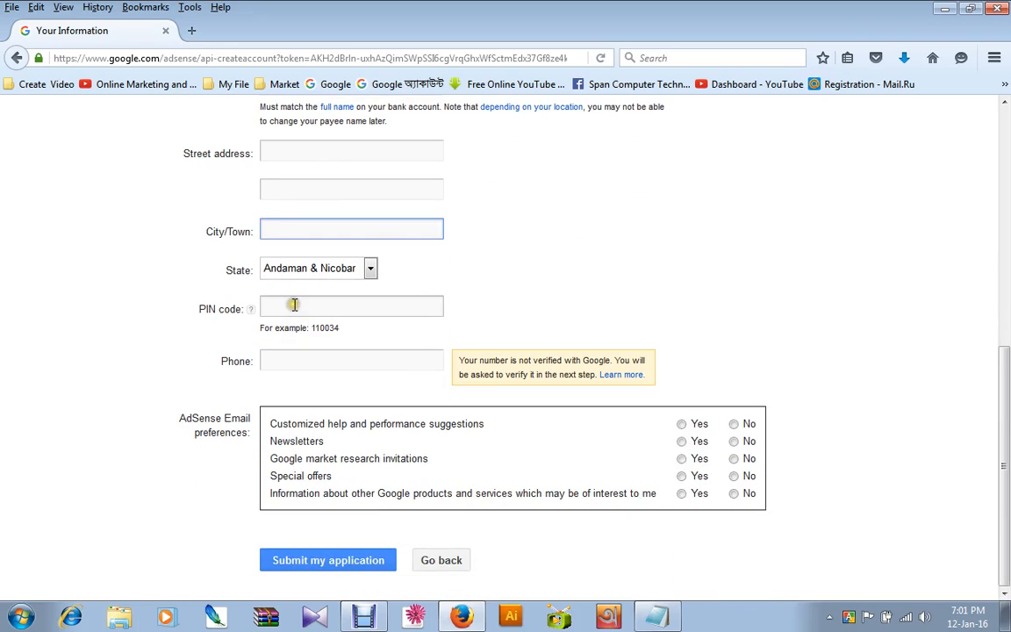
{"action": "left_click", "coordinate": [294, 304]}
{"action": "left_click", "coordinate": [292, 361]}
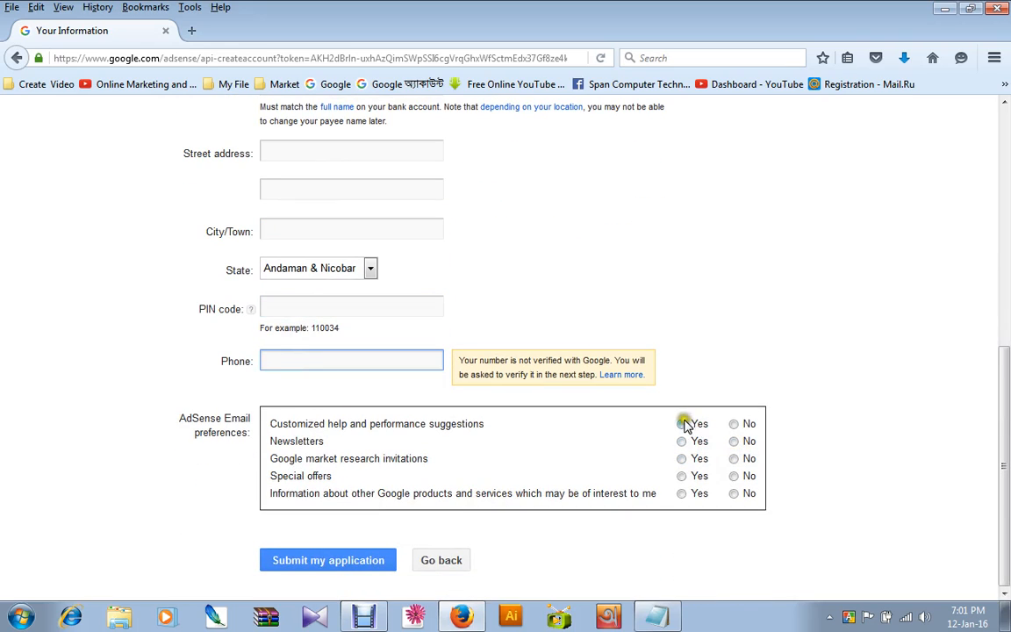
{"action": "scroll", "coordinate": [594, 401], "scroll_direction": "up", "scroll_amount": 1}
{"action": "scroll", "coordinate": [594, 401], "scroll_direction": "up", "scroll_amount": 7}
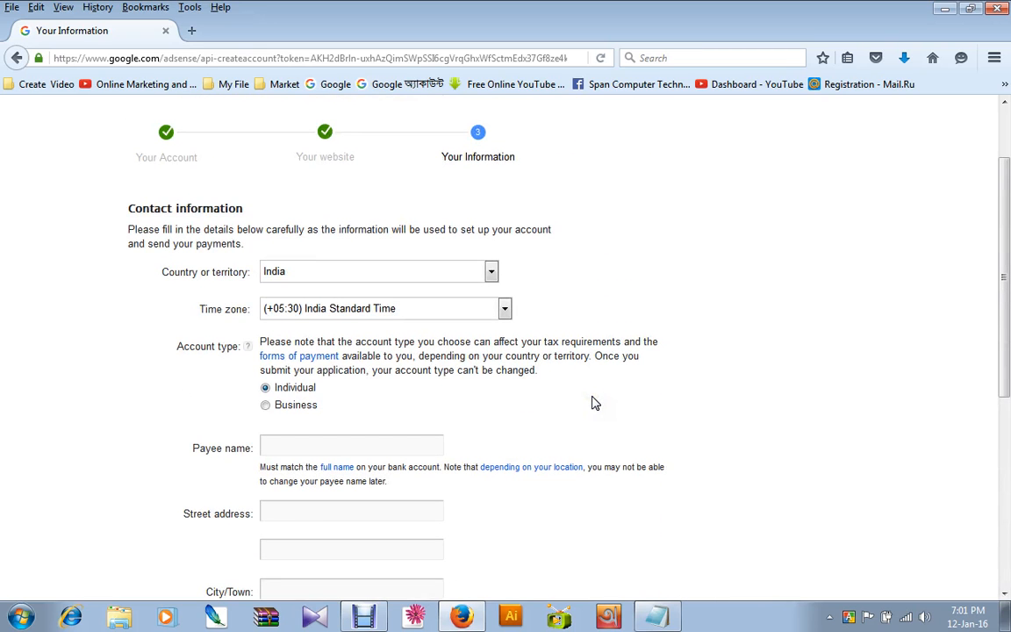
Set the country or territory in the contact information to Bangladesh.
{"action": "scroll", "coordinate": [377, 509], "scroll_direction": "down", "scroll_amount": 2}
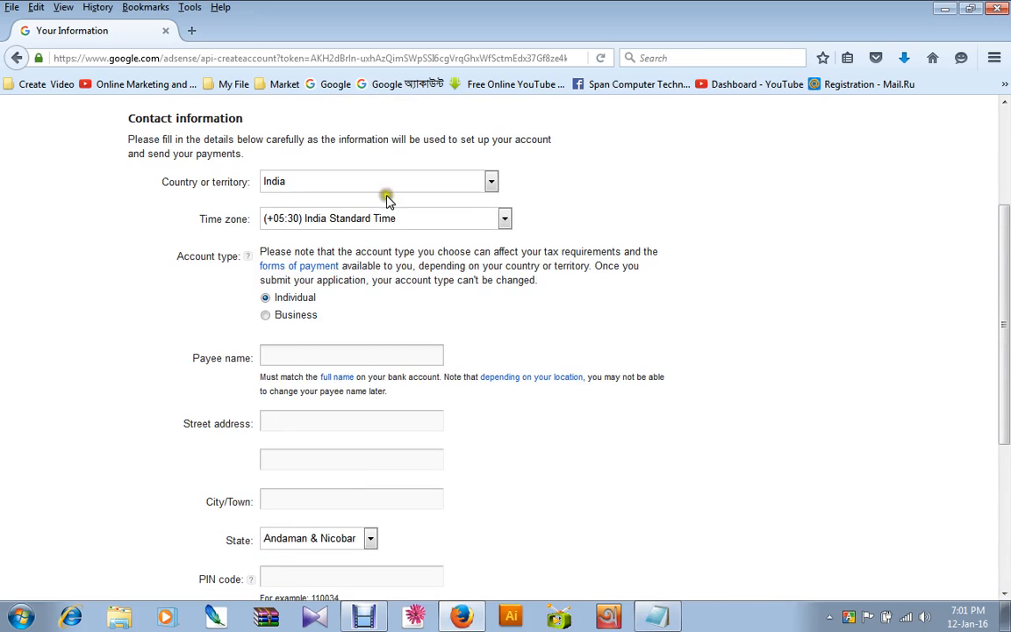
{"action": "left_click", "coordinate": [369, 181]}
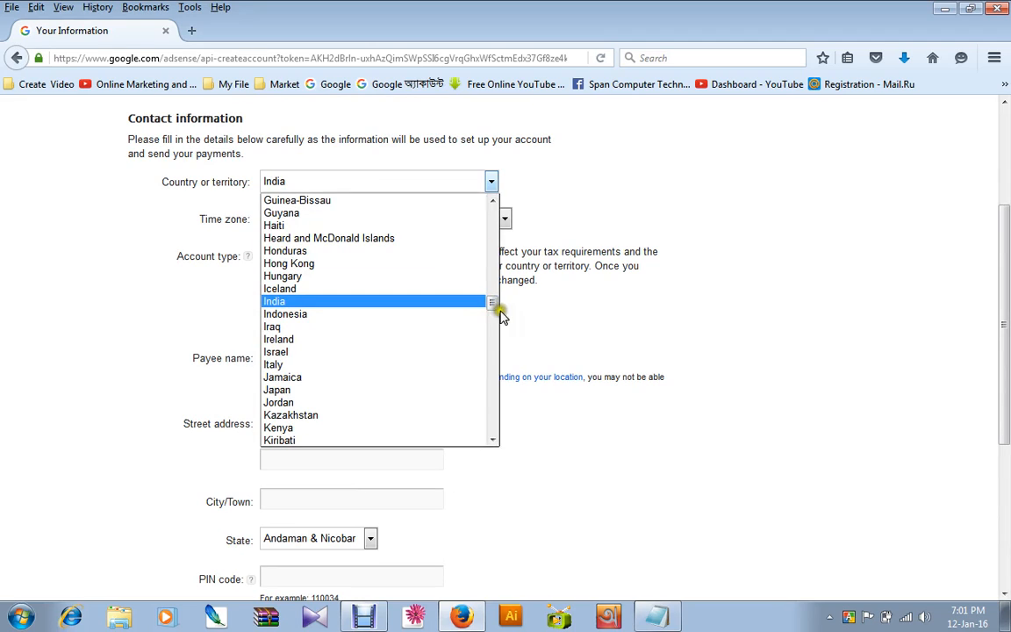
{"action": "left_click_drag", "start_coordinate": [493, 313], "coordinate": [490, 200]}
{"action": "left_click", "coordinate": [286, 429]}
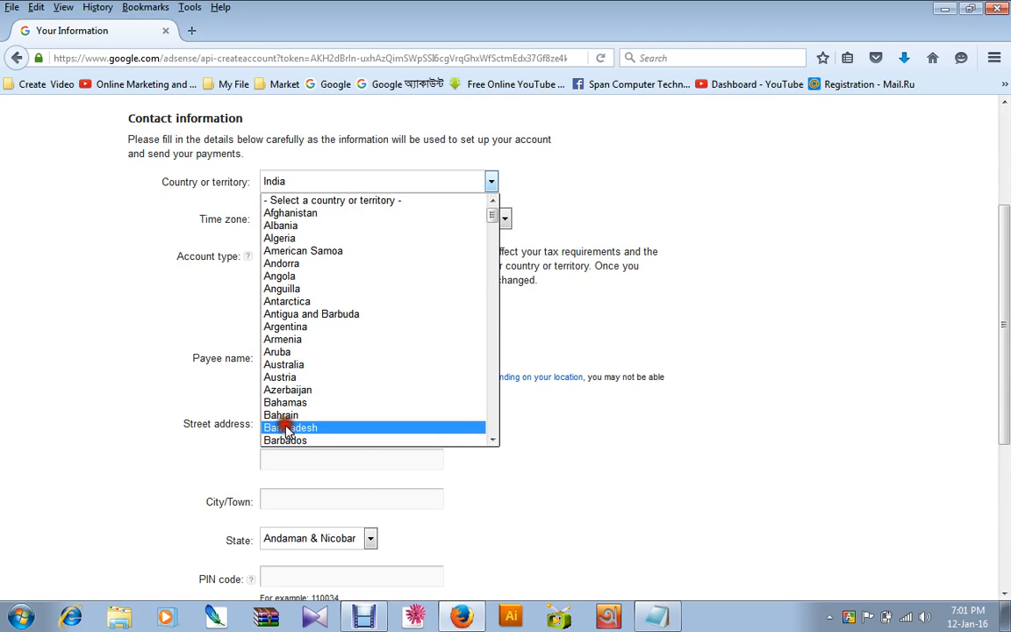
{"action": "left_click", "coordinate": [286, 428]}
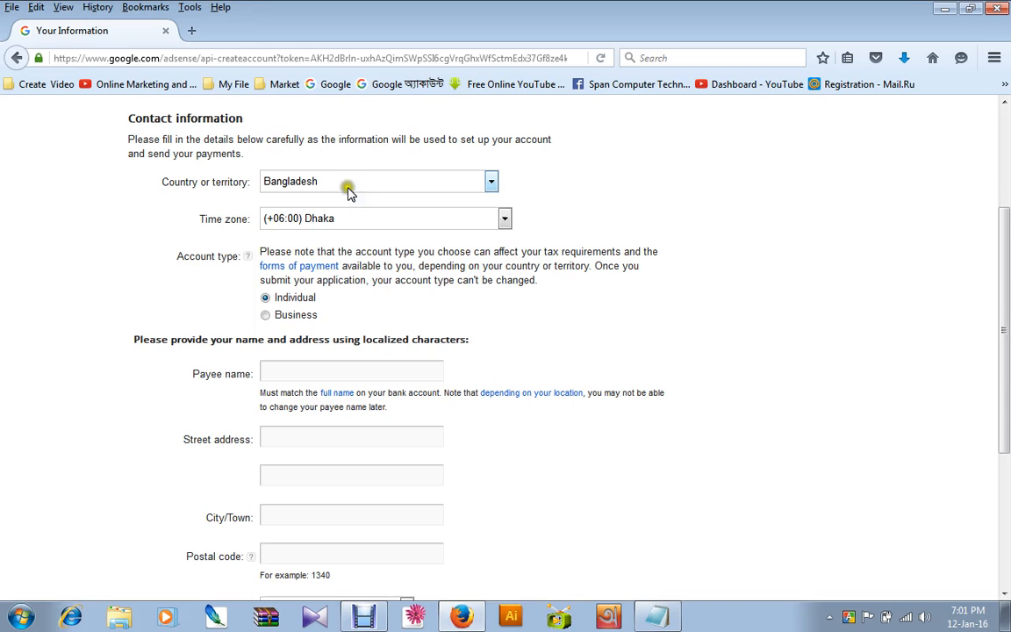
{"action": "scroll", "coordinate": [382, 404], "scroll_direction": "down", "scroll_amount": 4}
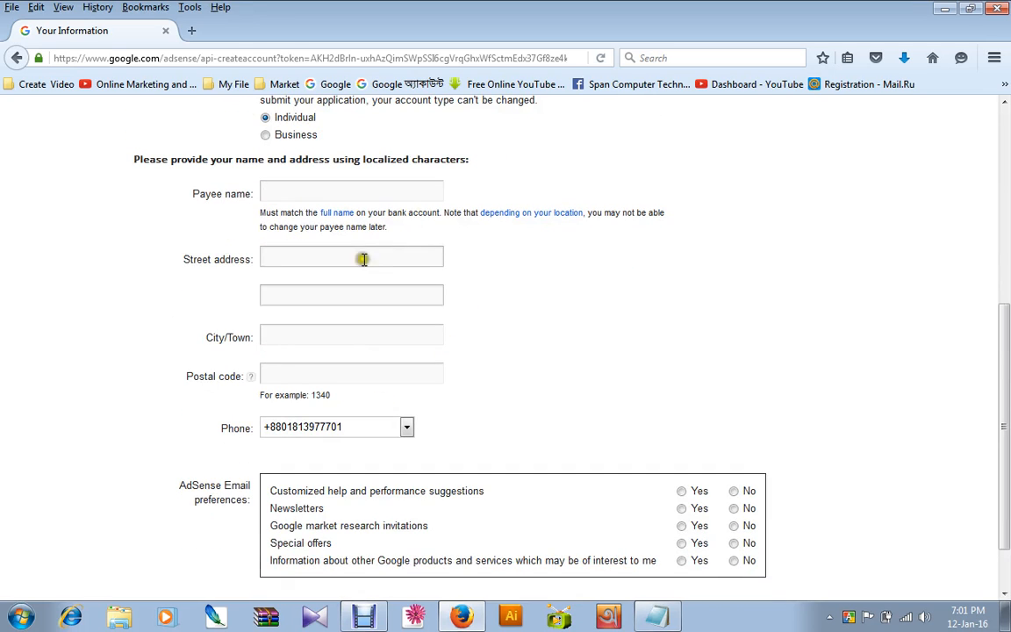
{"action": "scroll", "coordinate": [349, 367], "scroll_direction": "down", "scroll_amount": 2}
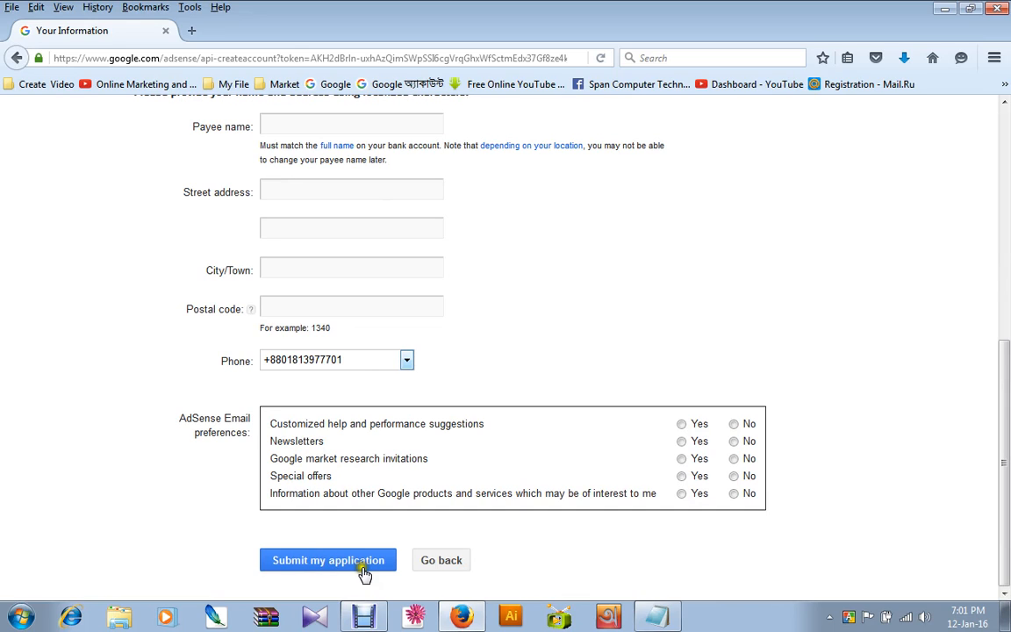
{"action": "left_click", "coordinate": [340, 566]}
{"action": "scroll", "coordinate": [355, 540], "scroll_direction": "up", "scroll_amount": 8}
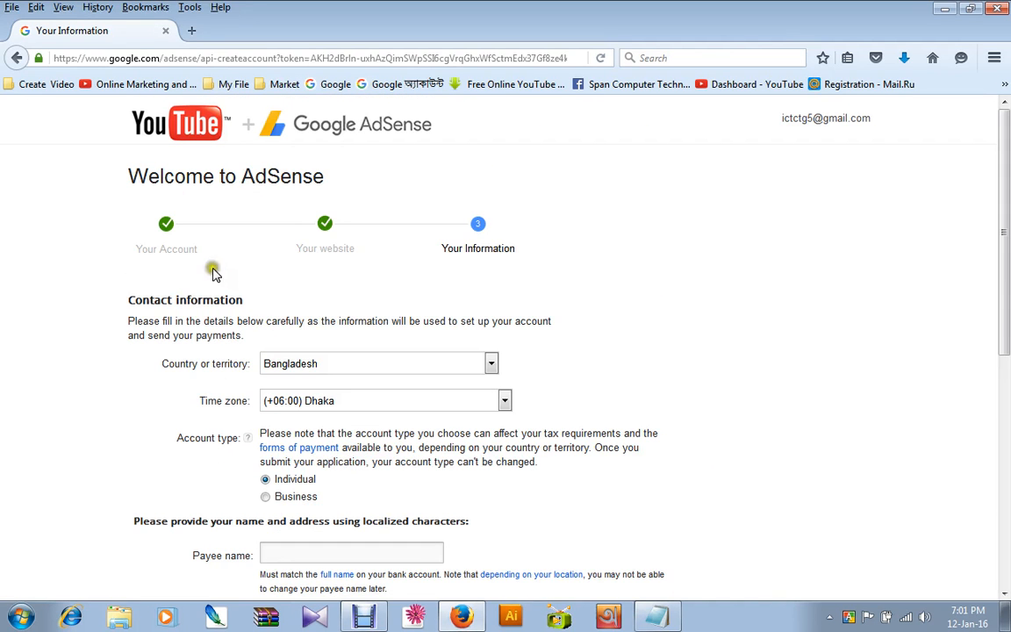
Answer Yes to all AdSense email preferences, from customized help and newsletters to information about other Google products.
{"action": "scroll", "coordinate": [278, 396], "scroll_direction": "down", "scroll_amount": 8}
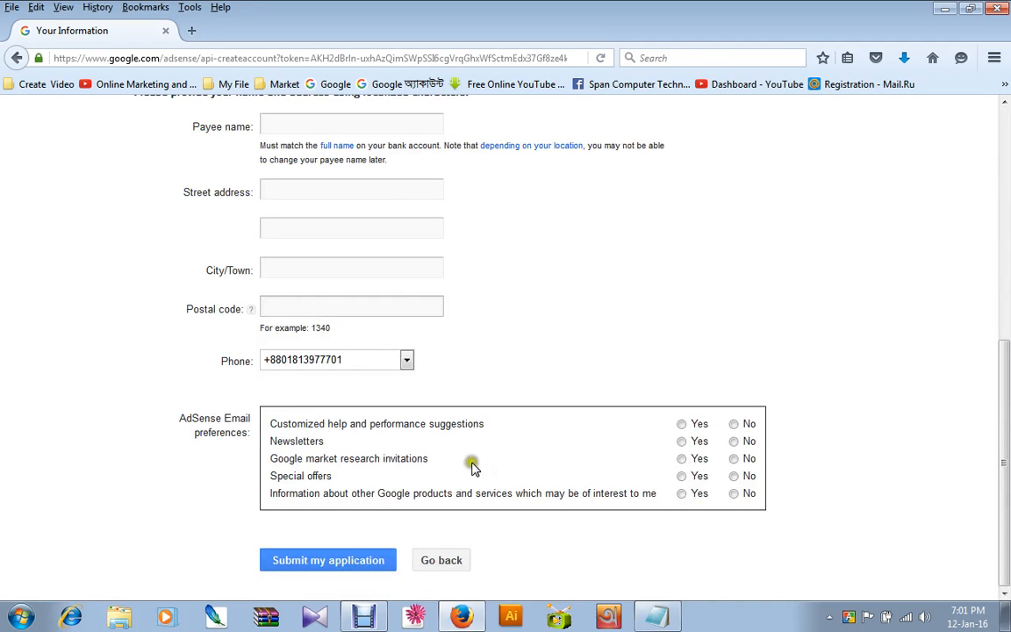
{"action": "left_click", "coordinate": [681, 424]}
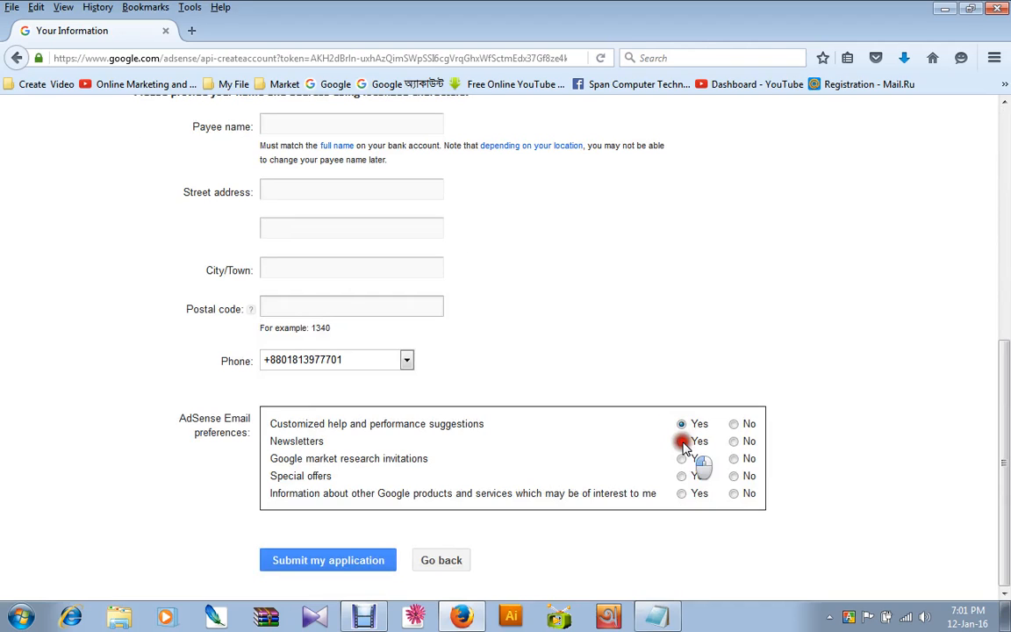
{"action": "left_click", "coordinate": [682, 442]}
{"action": "left_click", "coordinate": [682, 458]}
{"action": "left_click", "coordinate": [682, 476]}
{"action": "left_click", "coordinate": [682, 494]}
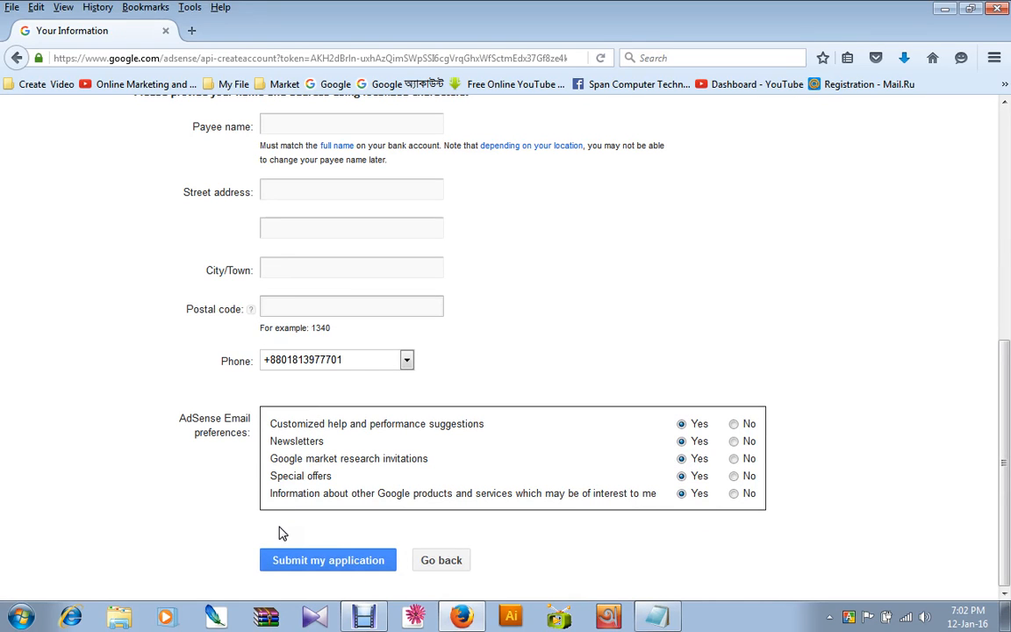
Check the contact information form from the country selection to the email preferences and activate the payee name field.
{"action": "scroll", "coordinate": [281, 254], "scroll_direction": "up", "scroll_amount": 8}
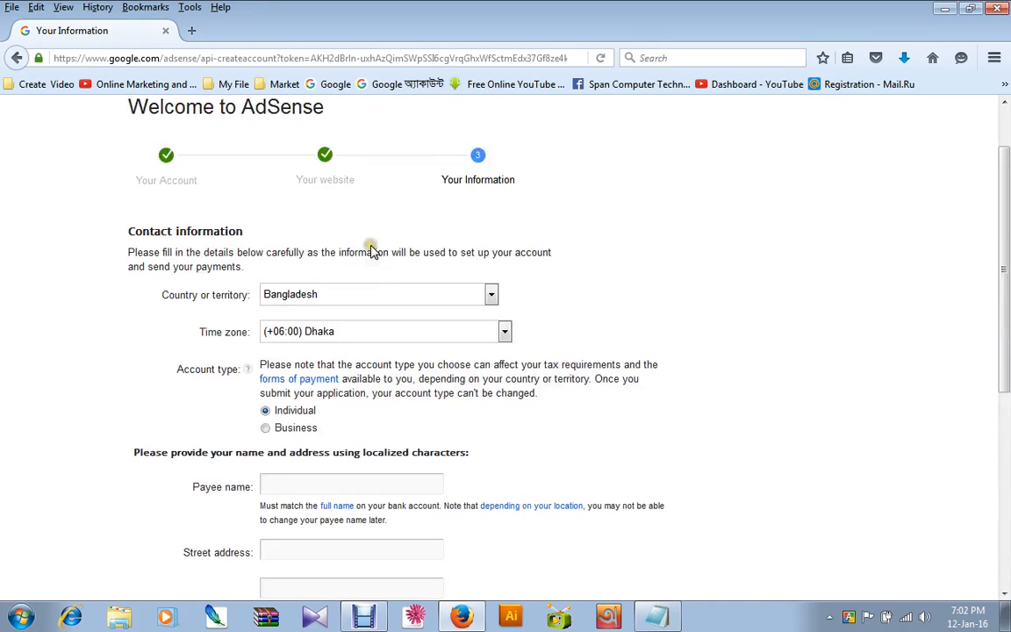
{"action": "scroll", "coordinate": [395, 188], "scroll_direction": "down", "scroll_amount": 8}
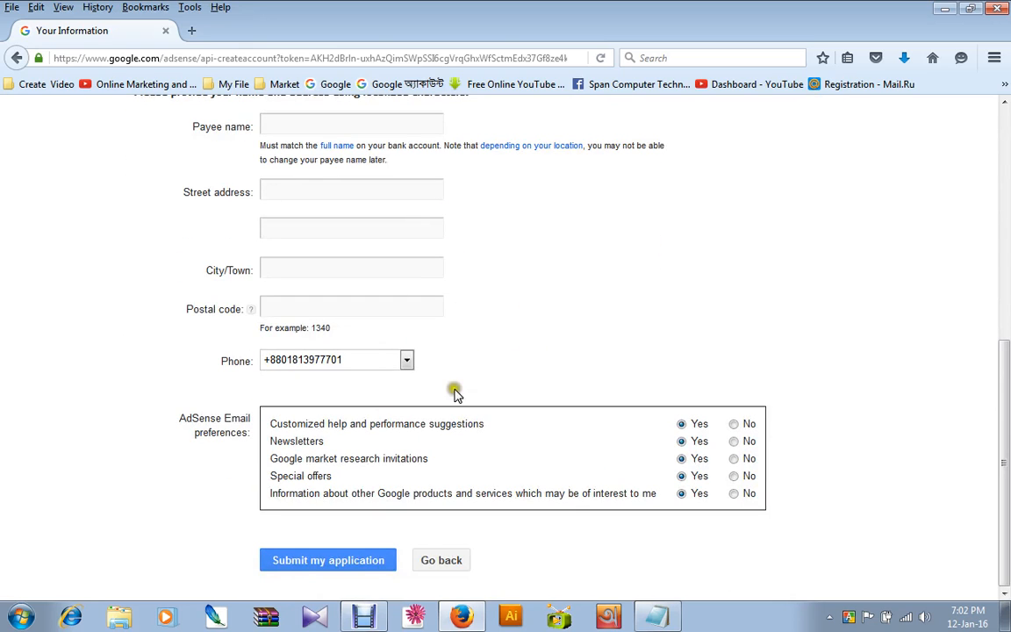
{"action": "scroll", "coordinate": [524, 372], "scroll_direction": "up", "scroll_amount": 5}
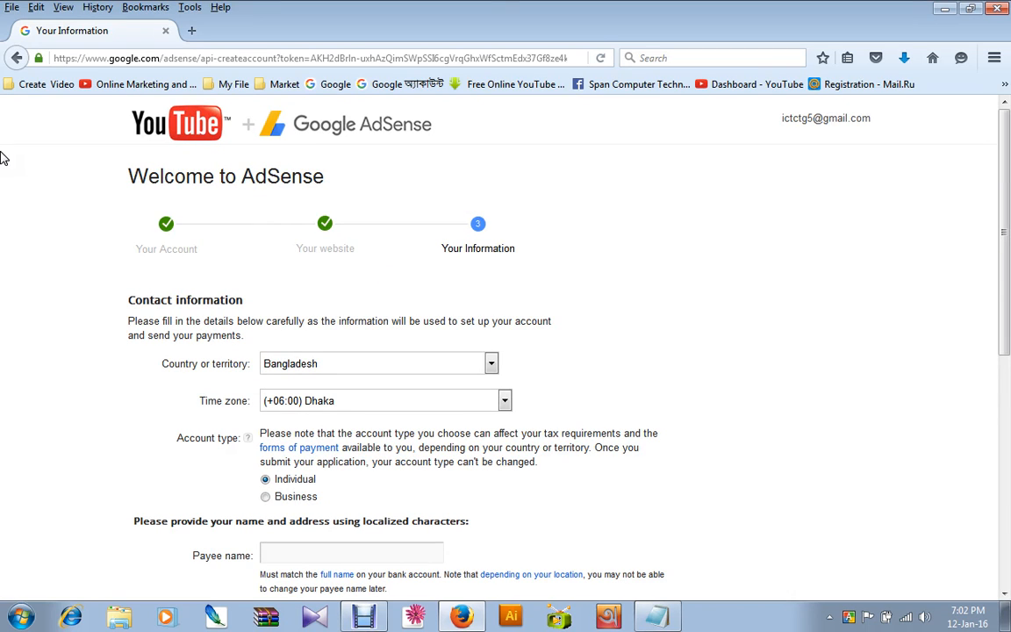
{"action": "scroll", "coordinate": [392, 316], "scroll_direction": "down", "scroll_amount": 7}
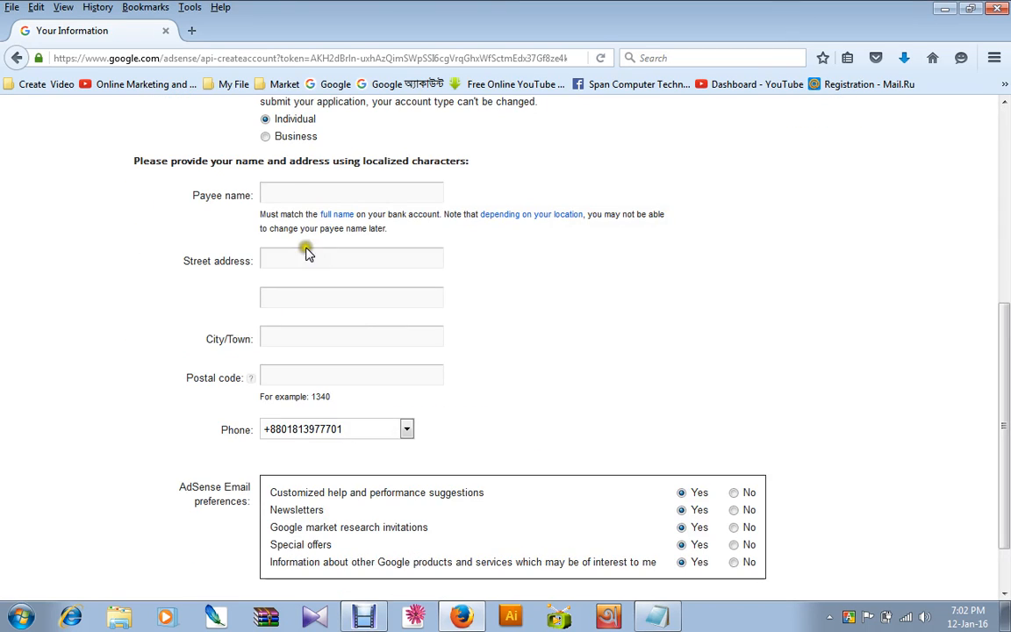
{"action": "left_click", "coordinate": [268, 192]}
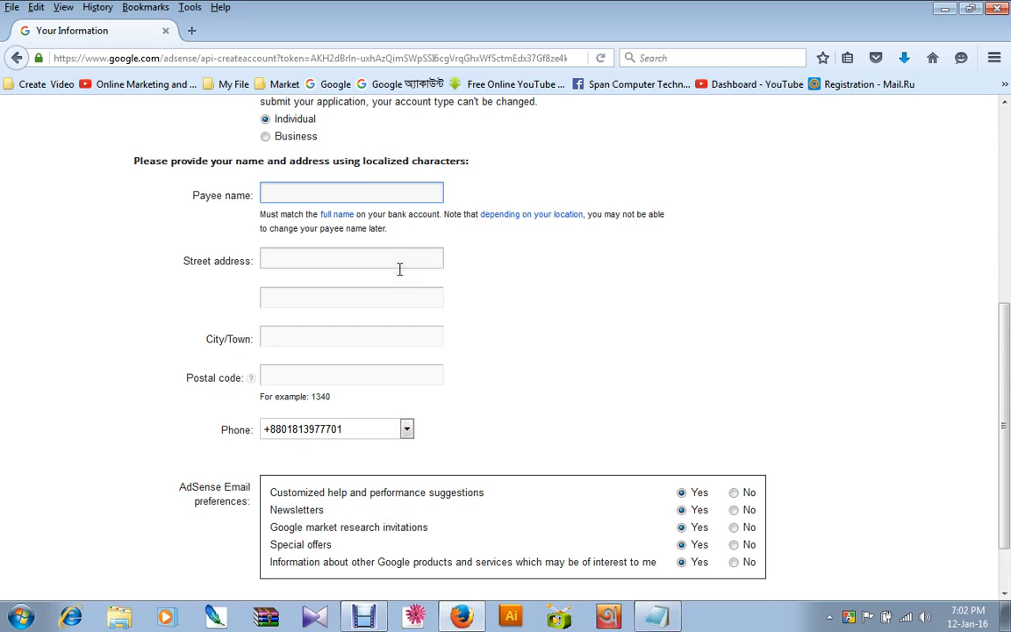
Return from the AdSense contact information form, past the website page, to the Your Account stage of the sign-up.
{"action": "scroll", "coordinate": [402, 230], "scroll_direction": "up", "scroll_amount": 7}
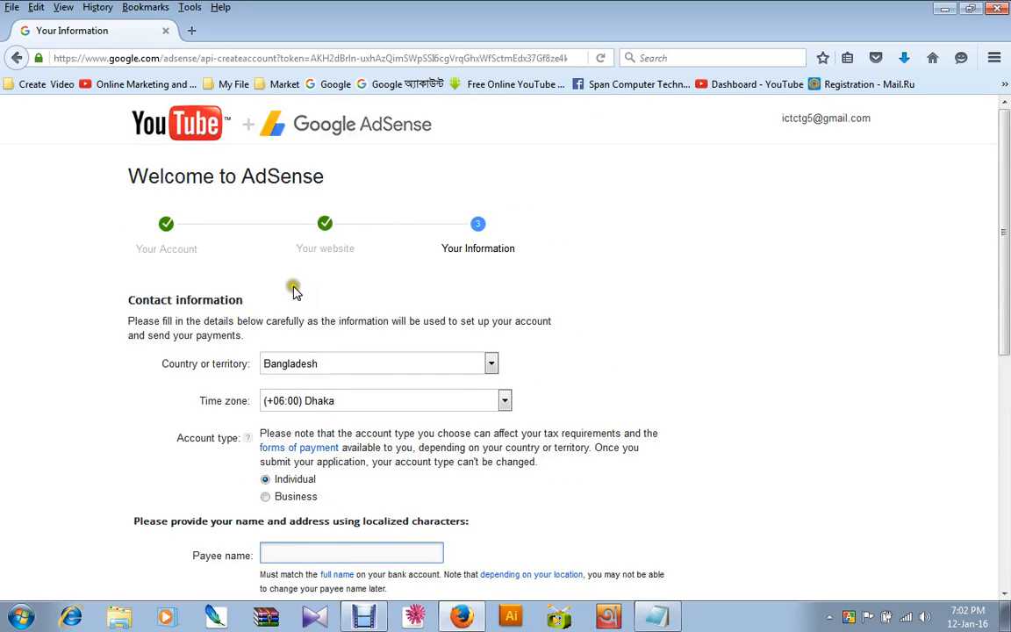
{"action": "scroll", "coordinate": [294, 291], "scroll_direction": "down", "scroll_amount": 4}
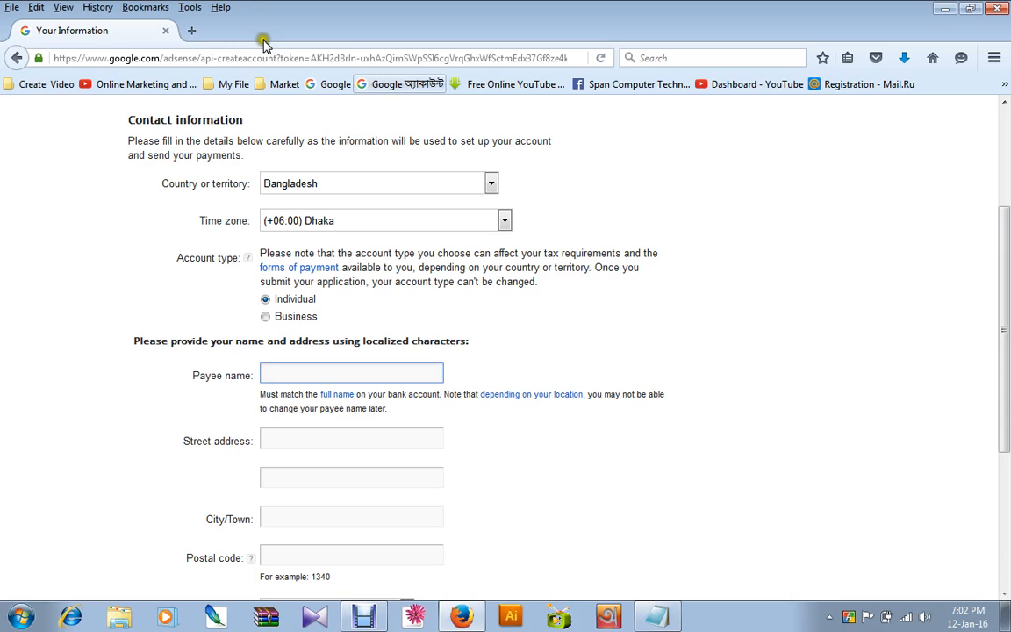
{"action": "left_click", "coordinate": [17, 58]}
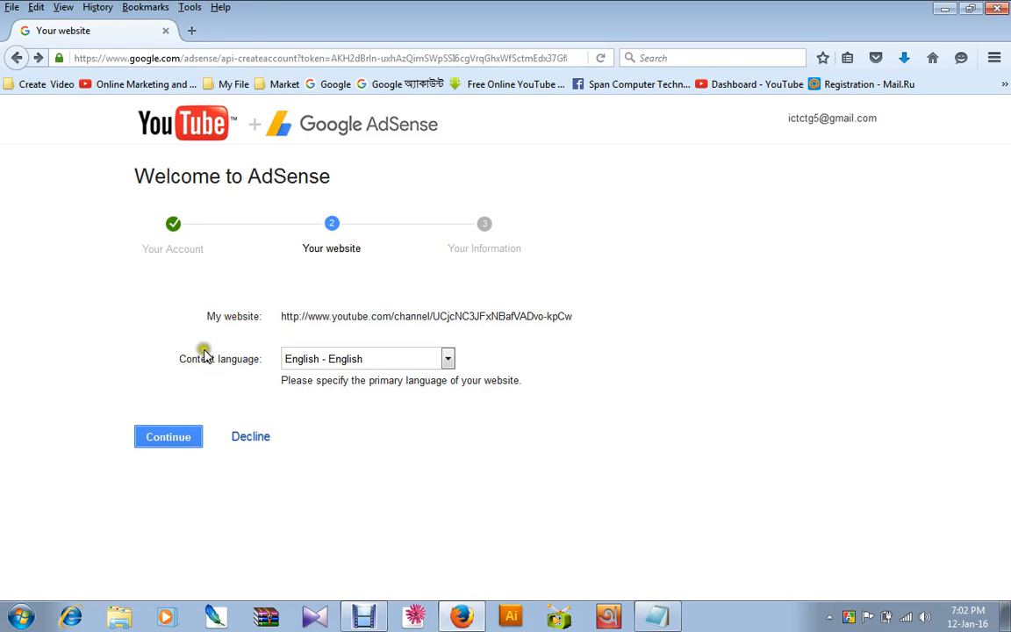
{"action": "left_click", "coordinate": [15, 59]}
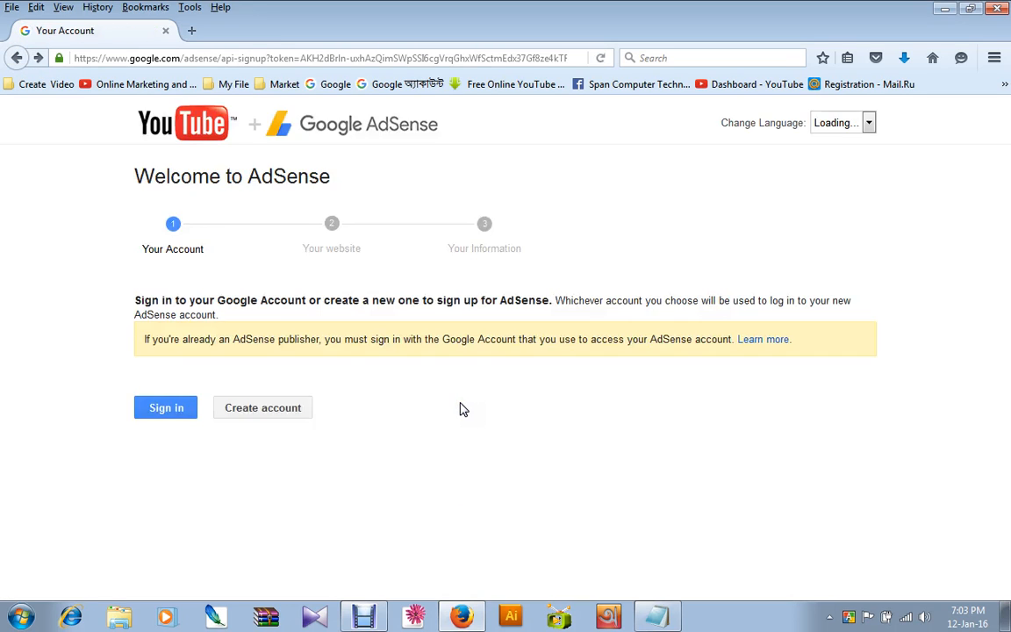
Open the new Google Account creation form, look over its required fields and return to the AdSense sign-up page.
{"action": "left_click", "coordinate": [449, 405]}
{"action": "left_click", "coordinate": [260, 408]}
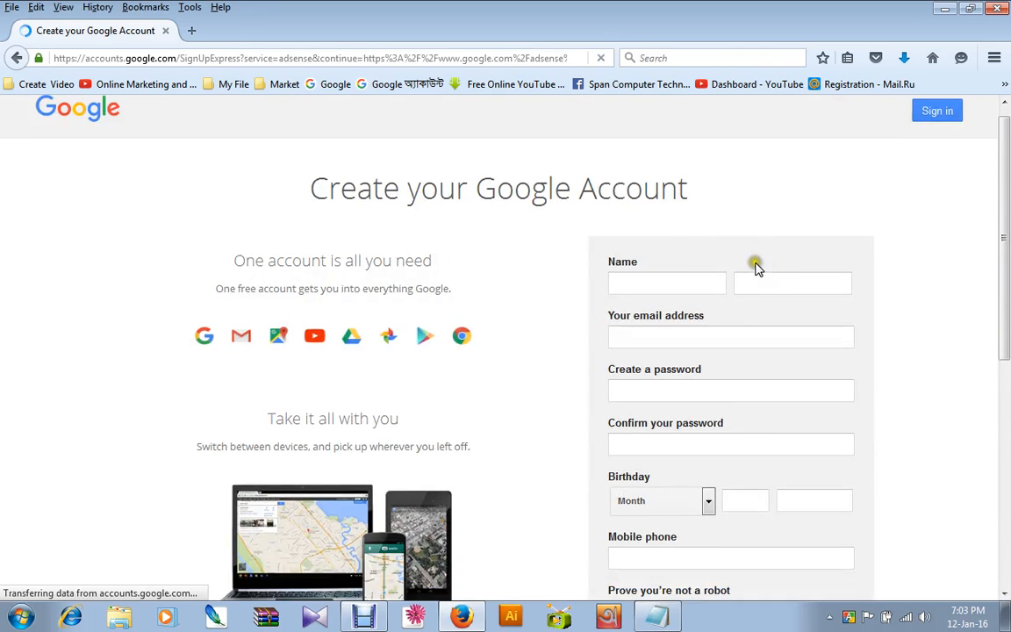
{"action": "scroll", "coordinate": [757, 268], "scroll_direction": "down", "scroll_amount": 5}
{"action": "scroll", "coordinate": [728, 309], "scroll_direction": "up", "scroll_amount": 5}
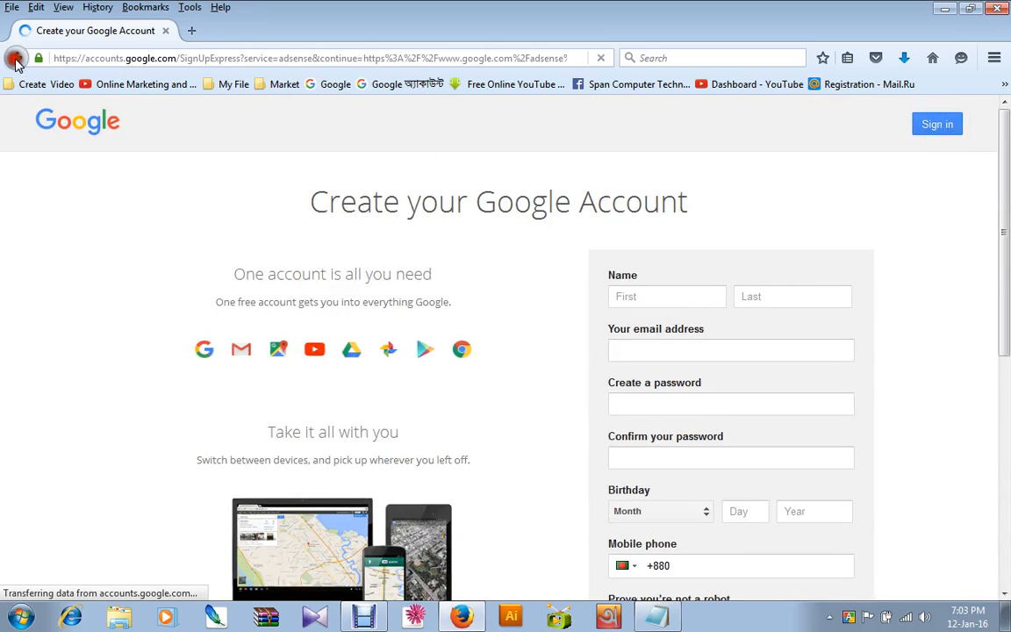
{"action": "left_click", "coordinate": [16, 59]}
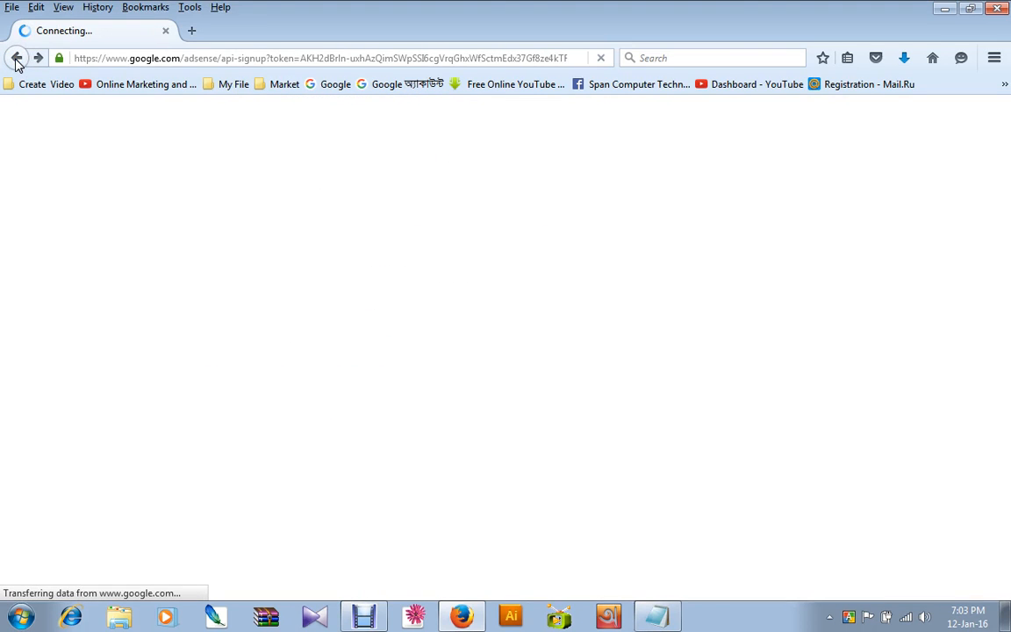